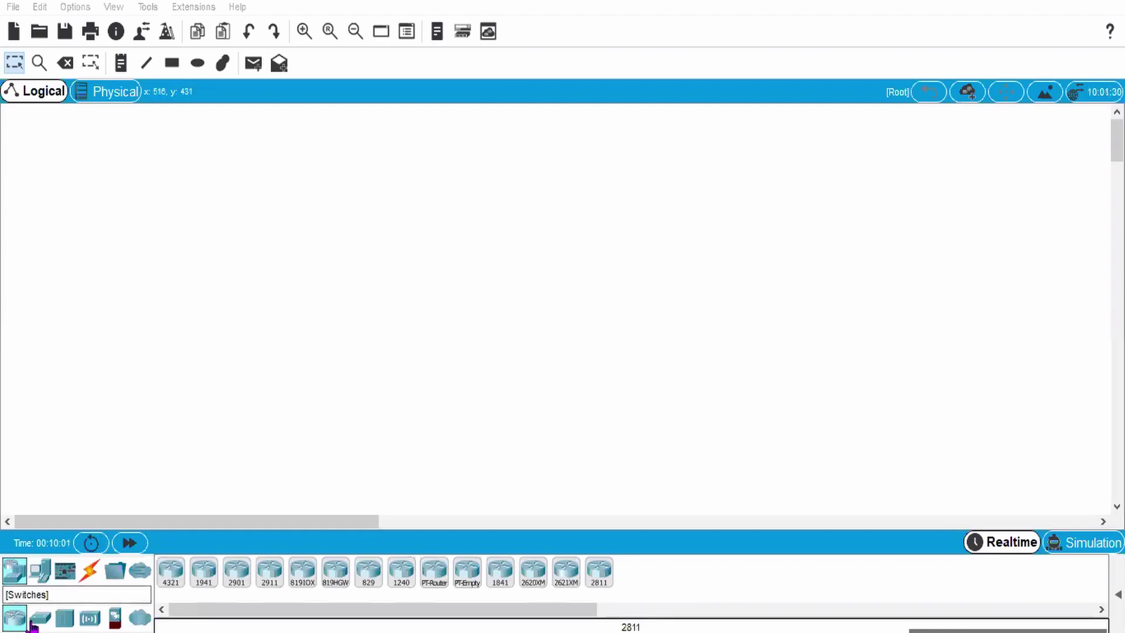
Step: Place a generic server on the empty logical workspace, near its left side at mid-height
click(40, 571)
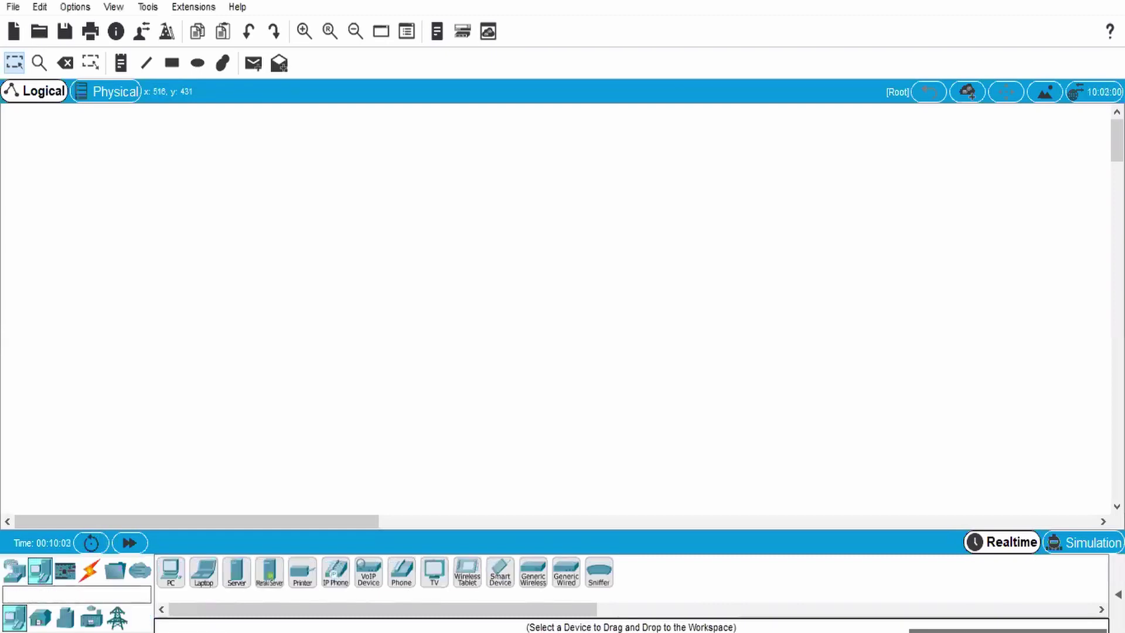
click(235, 580)
click(110, 319)
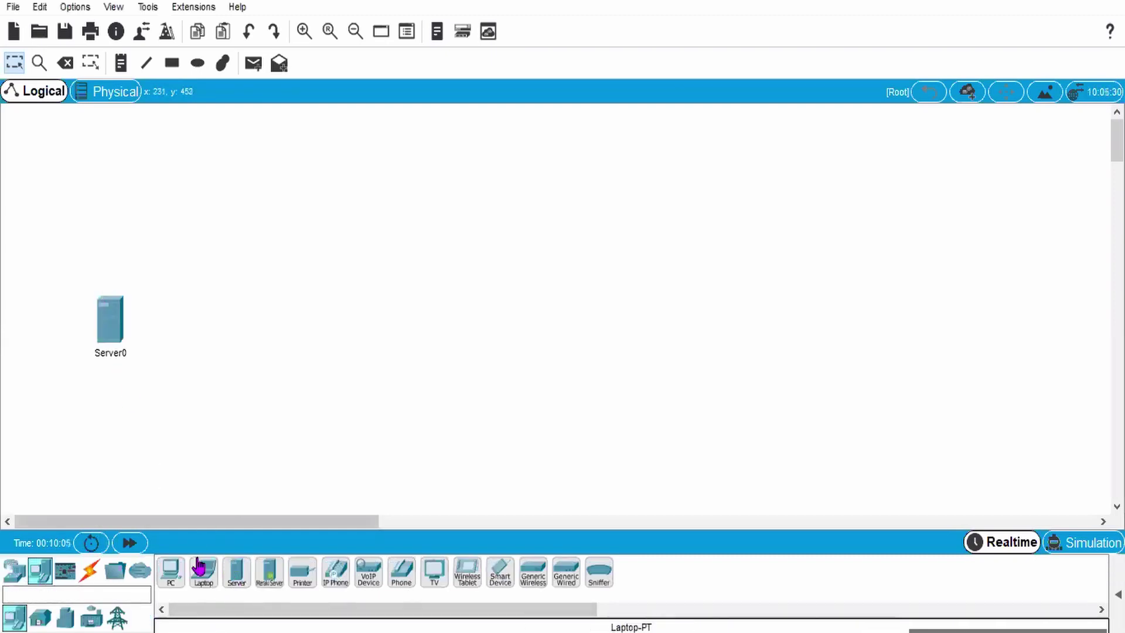
Step: Place two 2960 switches, one just beside the server and the other well to the right of it
click(14, 570)
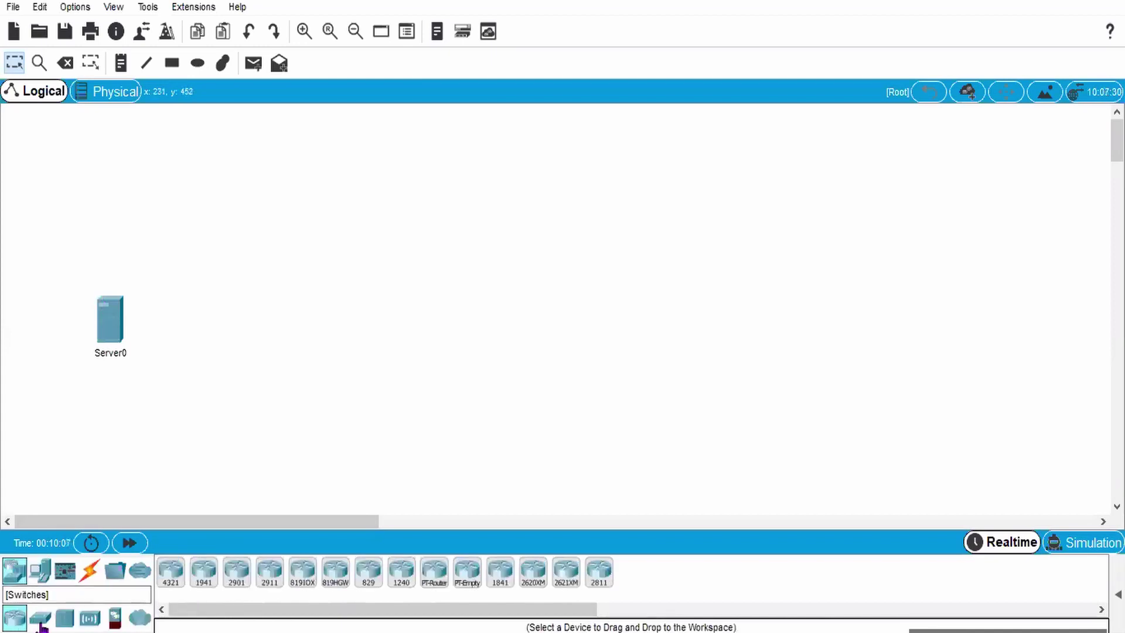
click(40, 617)
click(176, 583)
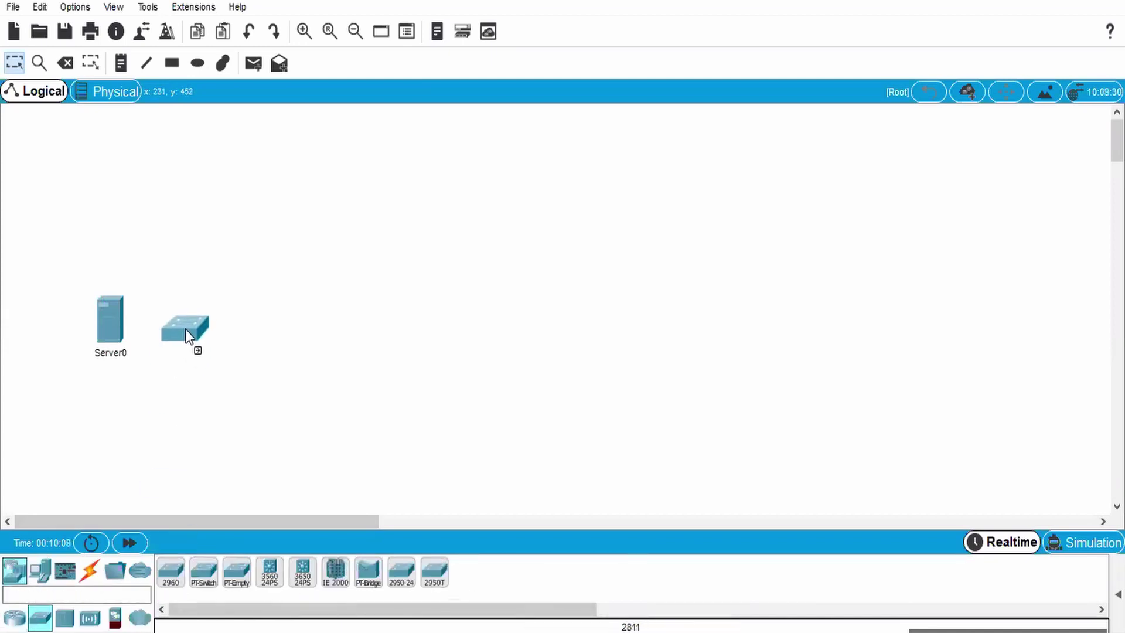
click(189, 327)
click(176, 583)
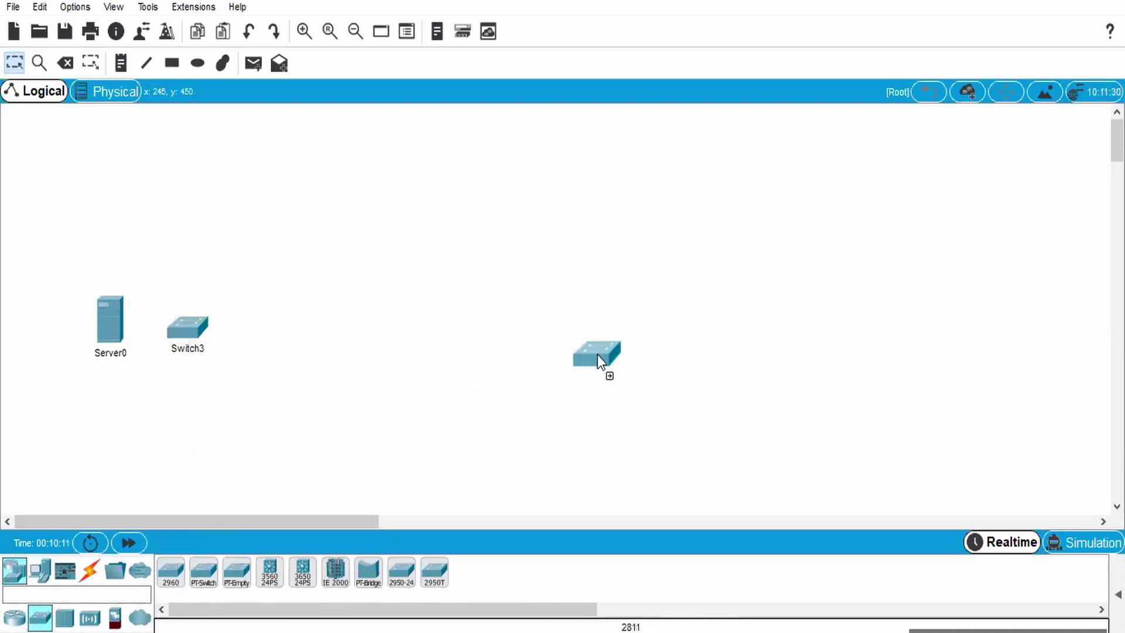
click(664, 351)
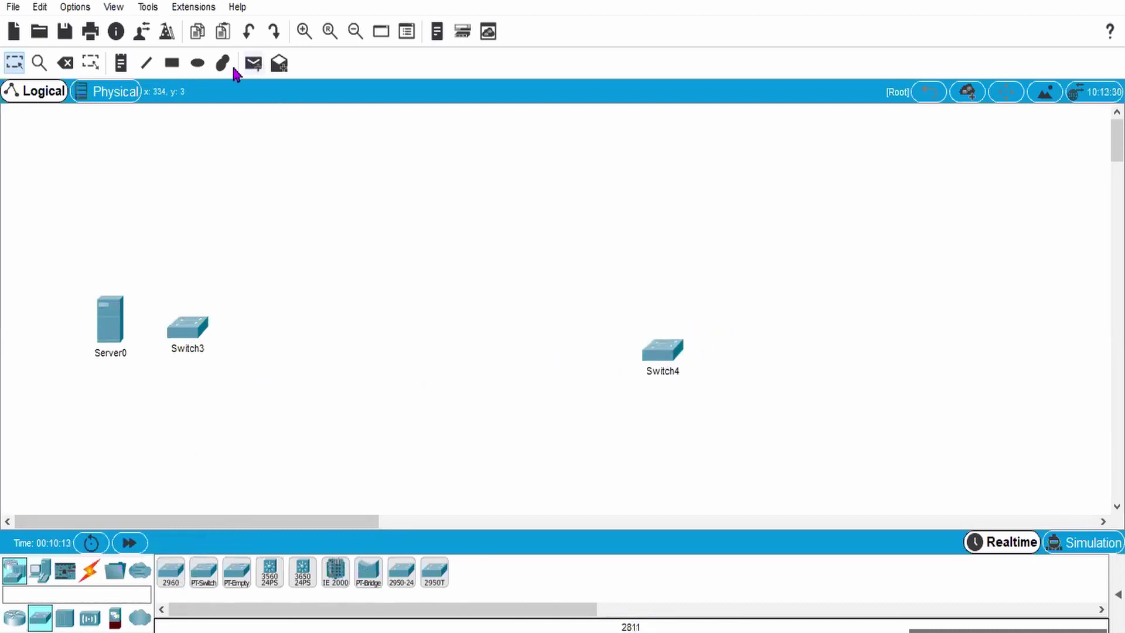
Step: Draw an unfilled rectangle with a green outline around the server and its neighbouring switch, leaving free space inside
click(171, 63)
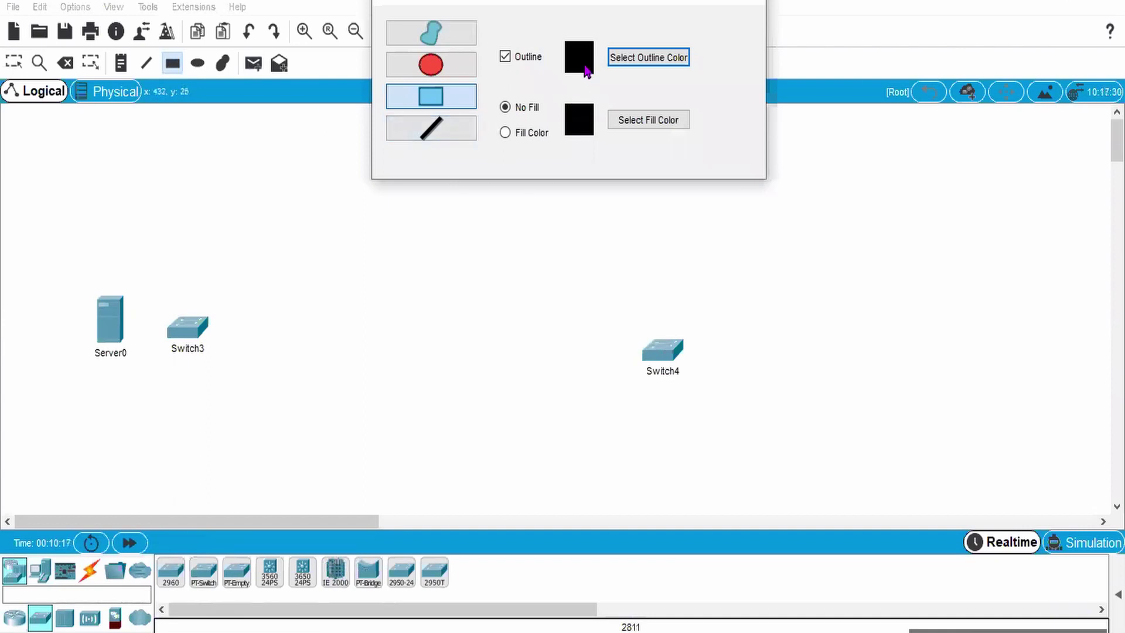
click(634, 68)
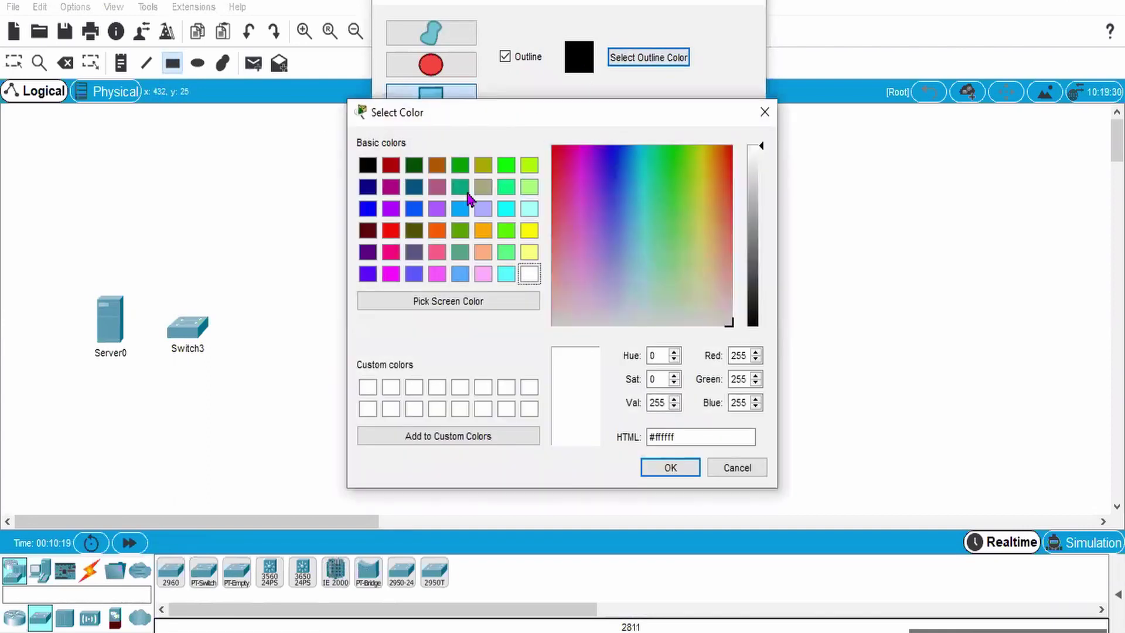
click(460, 168)
click(674, 471)
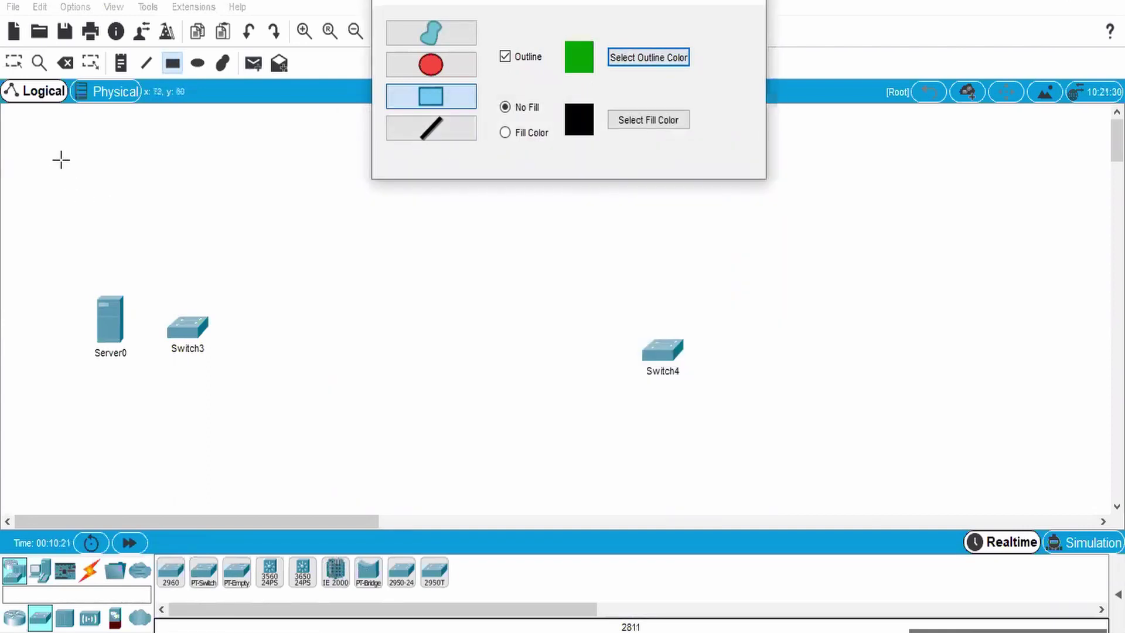
mouse_move(60, 158)
mouse_down()
mouse_move(339, 522)
mouse_move(322, 495)
mouse_move(358, 498)
mouse_move(322, 499)
mouse_move(359, 509)
mouse_up()
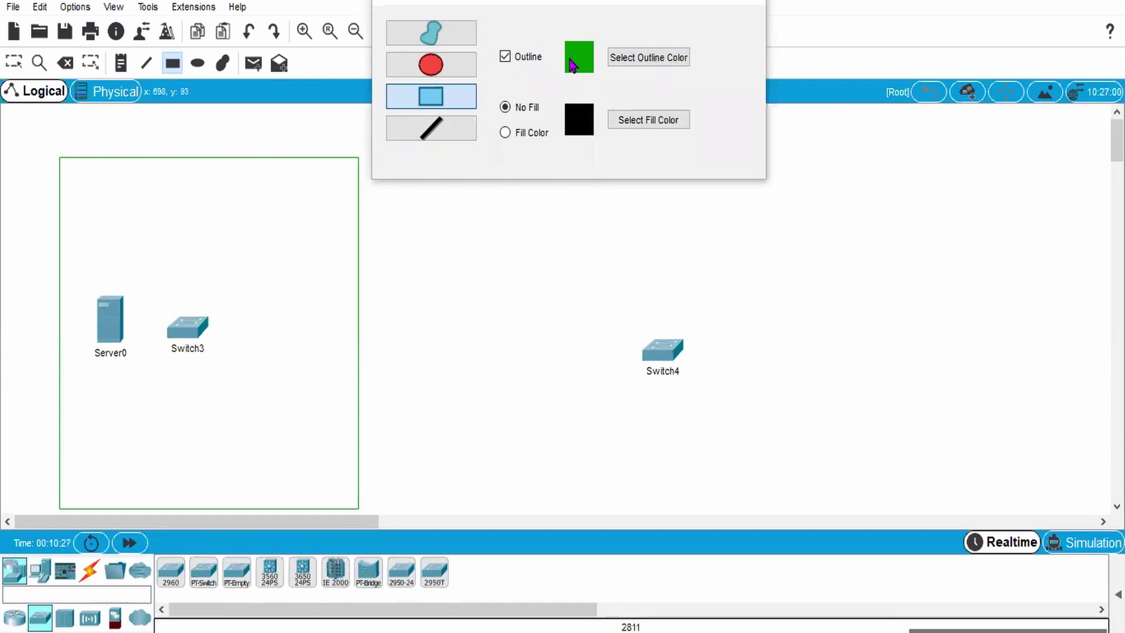
Step: Draw a second unfilled rectangle around Switch4 with a brown outline (#aa5500), and close the drawing palette
click(633, 61)
click(437, 165)
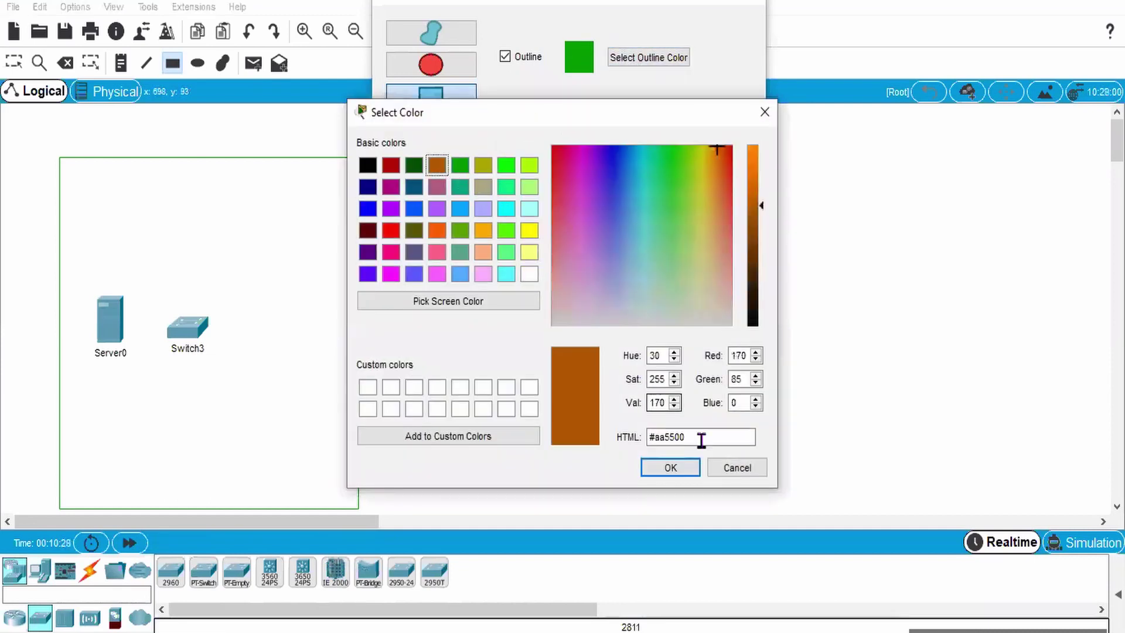
click(687, 467)
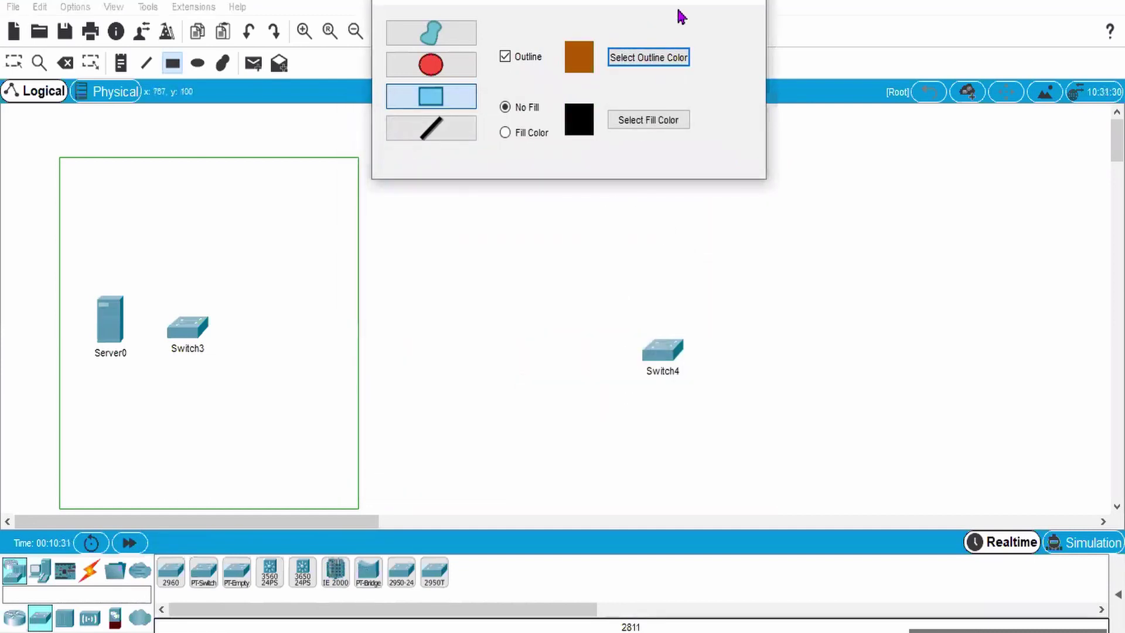
drag(677, 3, 1098, 55)
drag(571, 151, 842, 510)
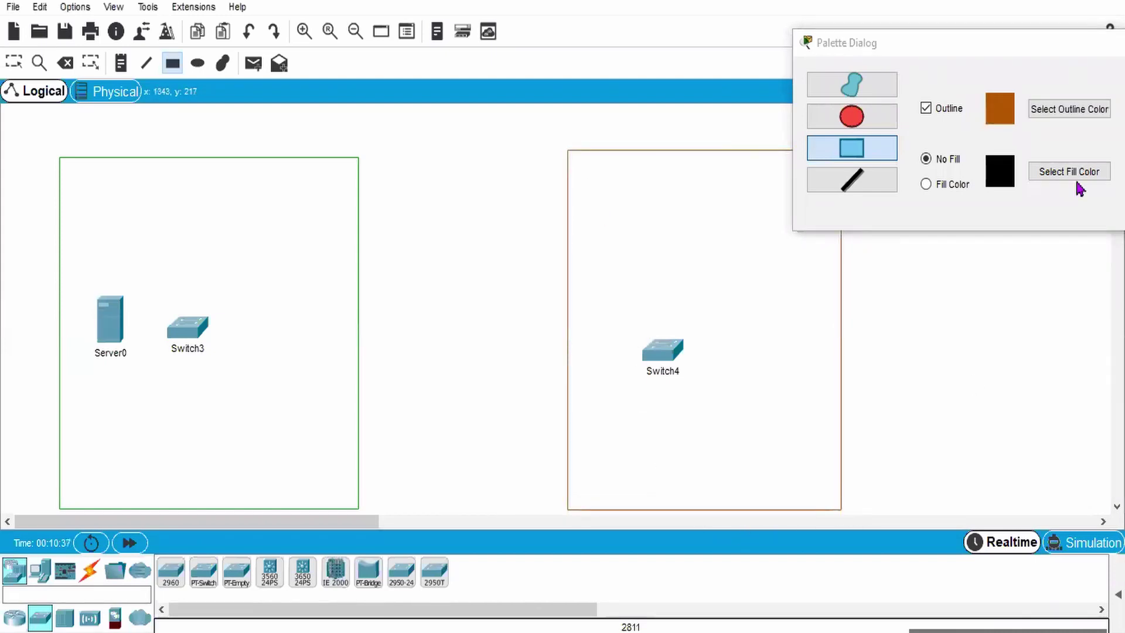
click(1089, 55)
drag(1089, 54, 770, 6)
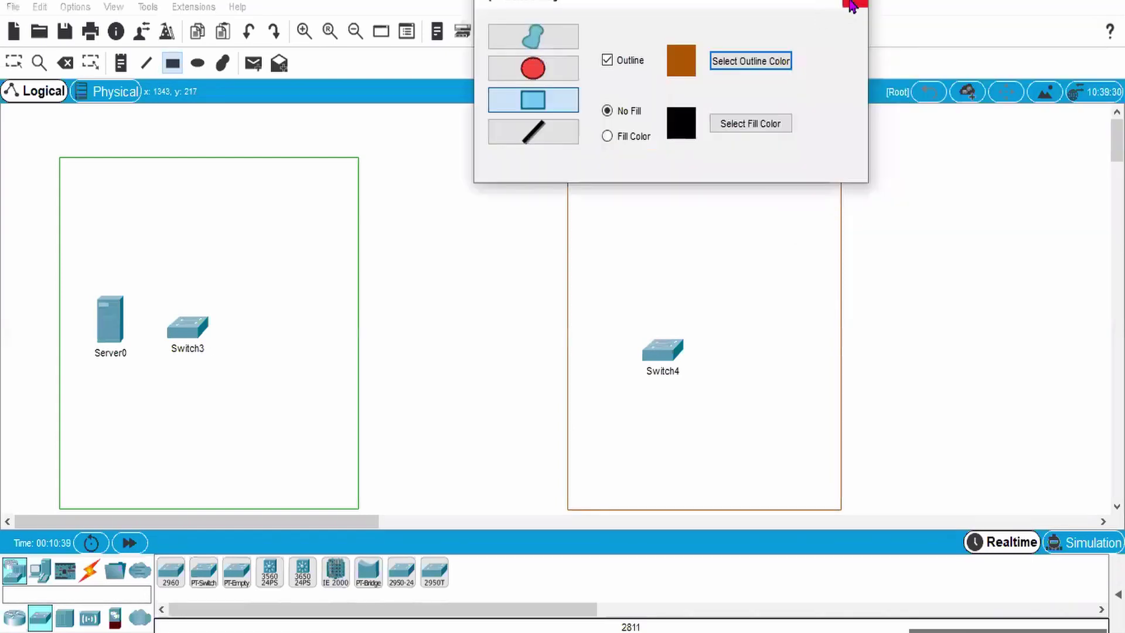
click(853, 4)
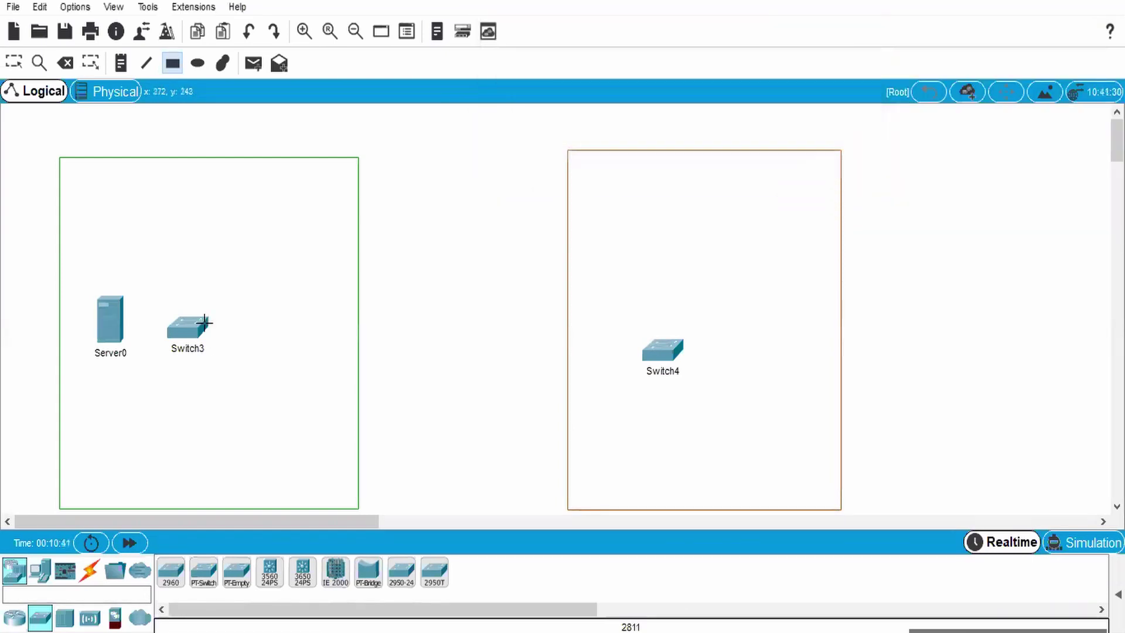
Step: Add the note "Admin building" on the upper edge of the green rectangle
click(120, 68)
click(160, 146)
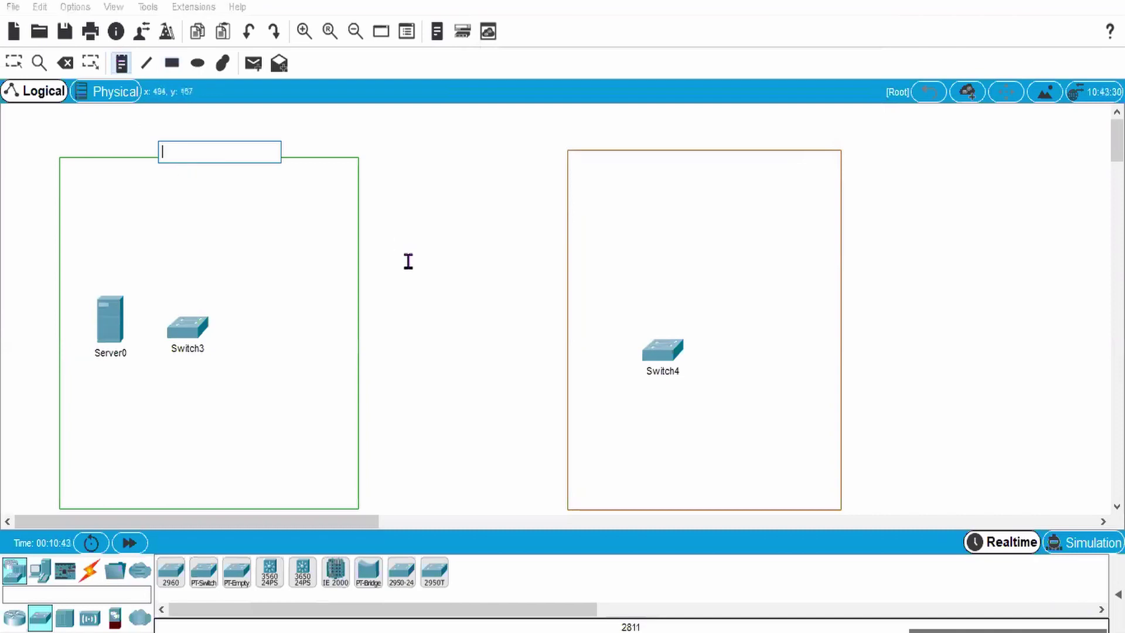
text(Ad)
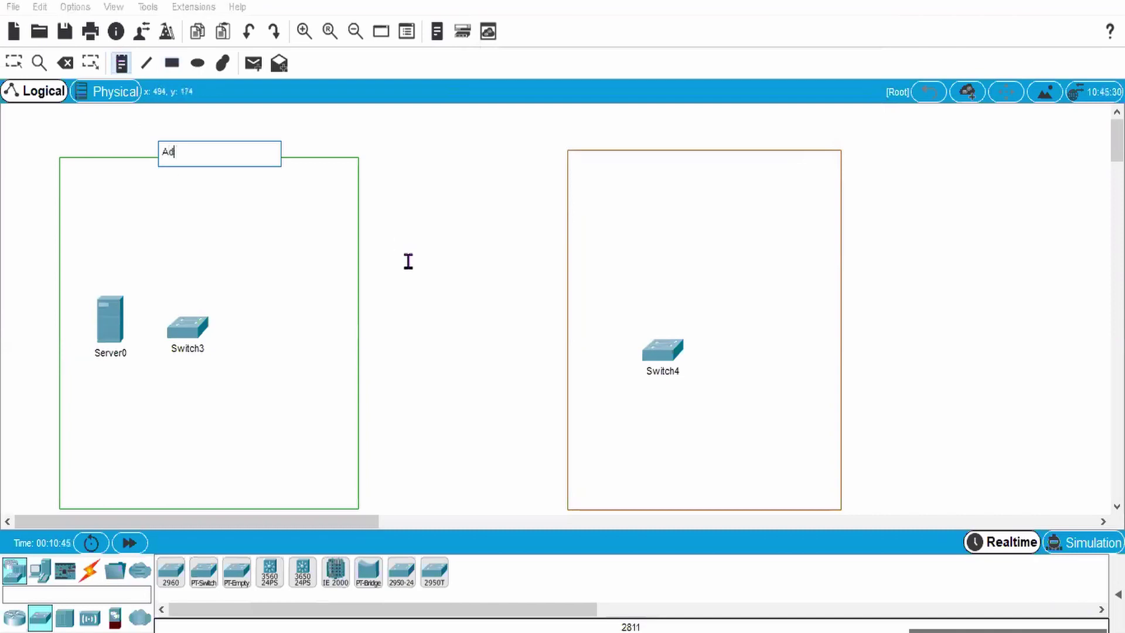
text(min b)
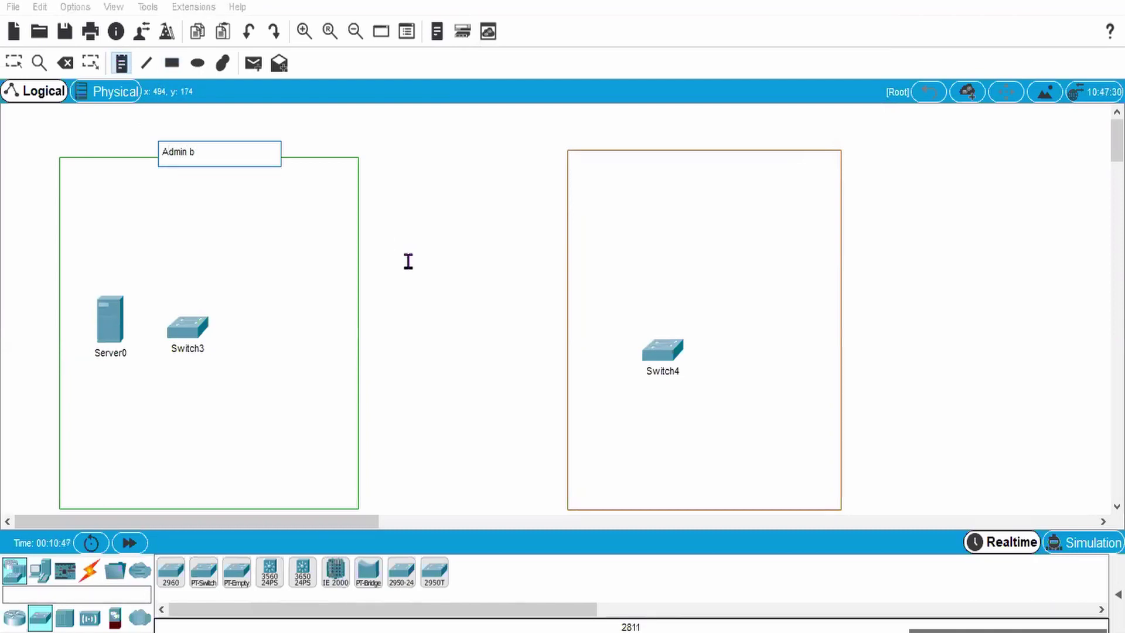
text(uilding)
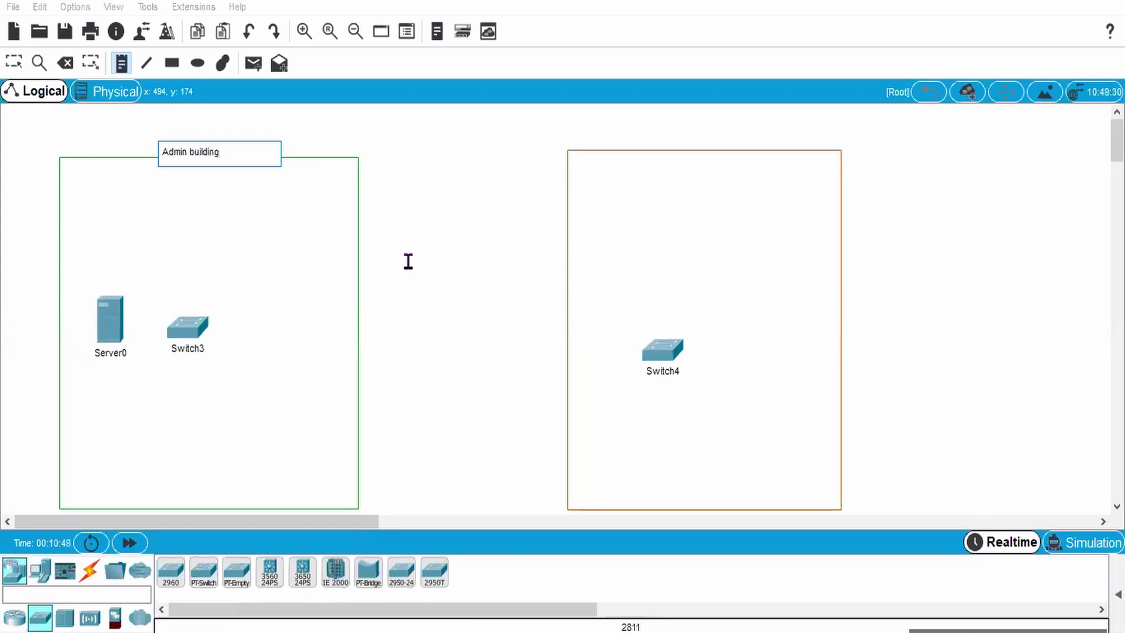
Step: Add the note "hostel building" on the upper edge of the brown rectangle
click(123, 66)
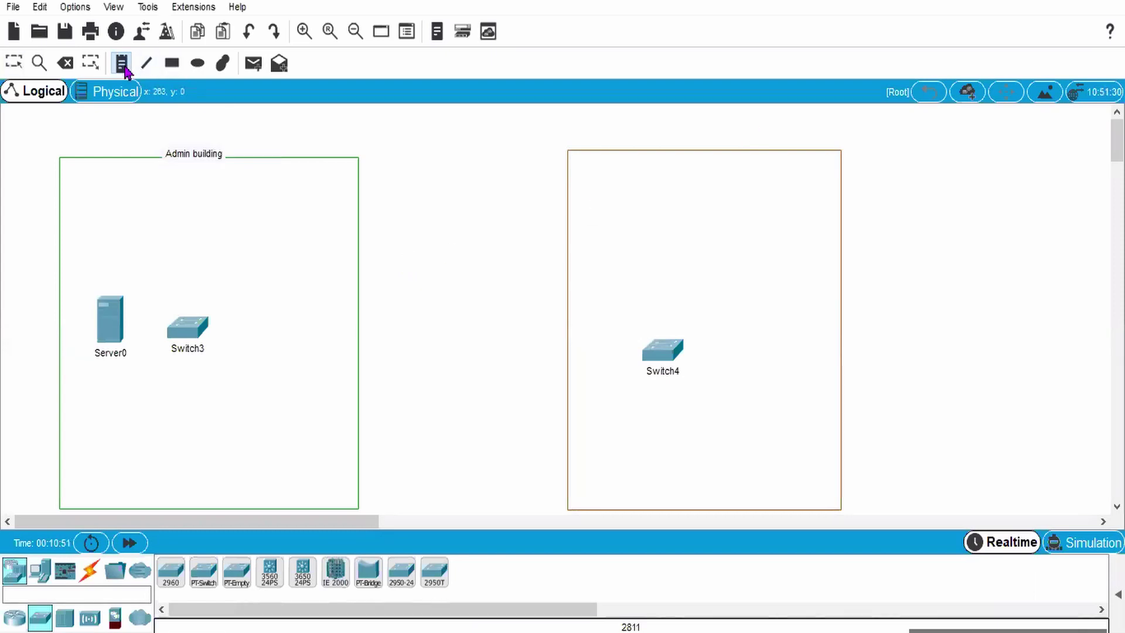
click(655, 136)
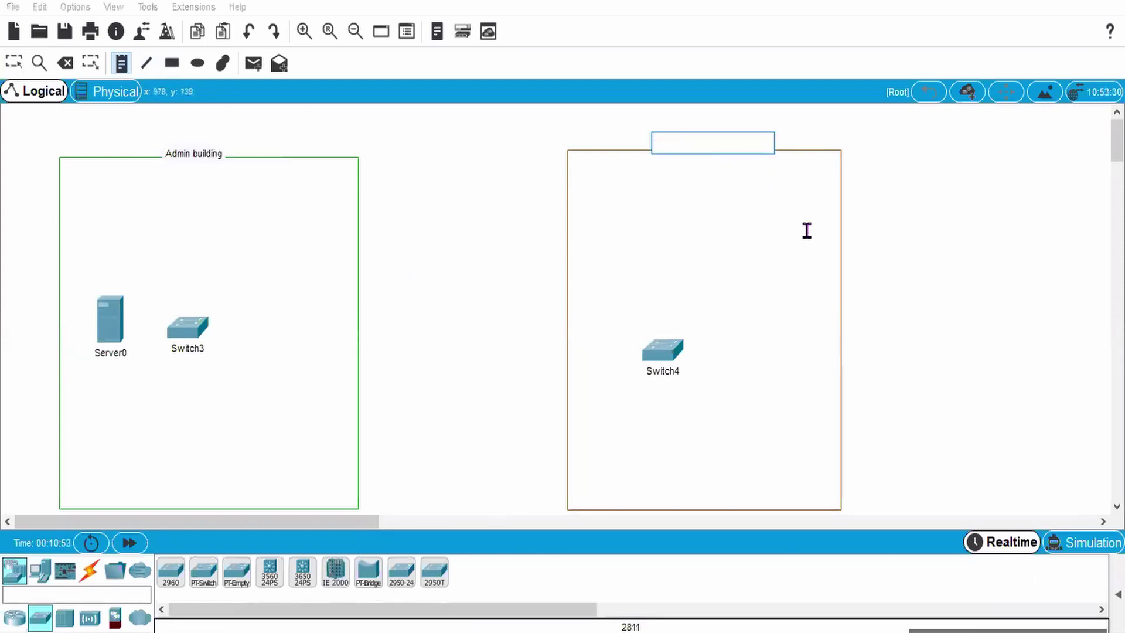
text(Hos)
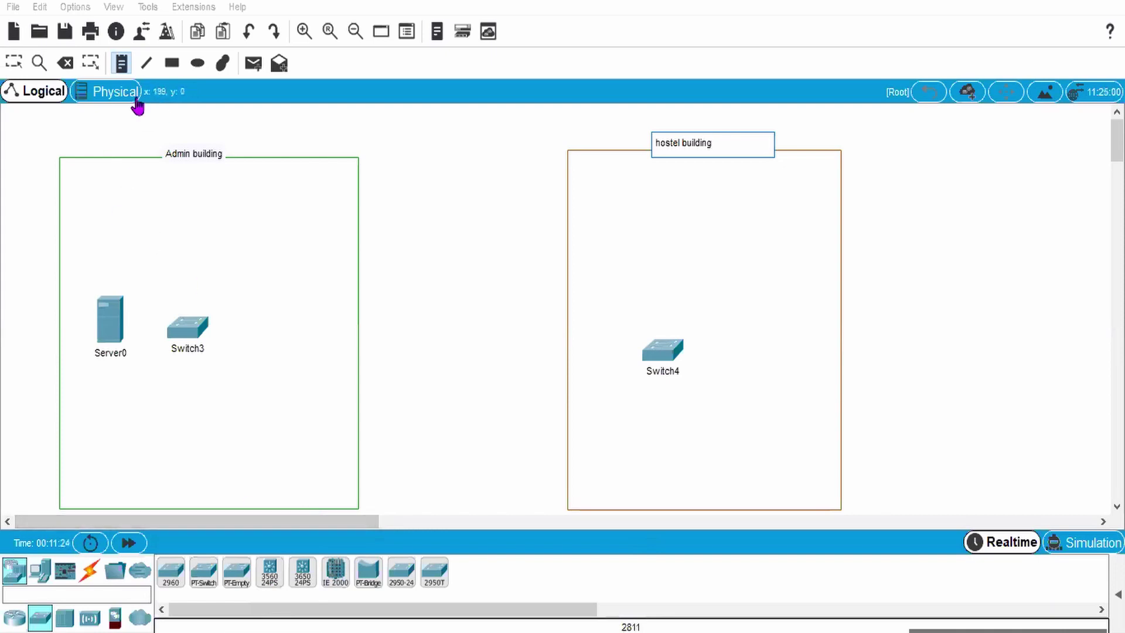
Step: Add the network address note "192.168.10.0" at the upper-left corner of the Admin building rectangle
click(121, 70)
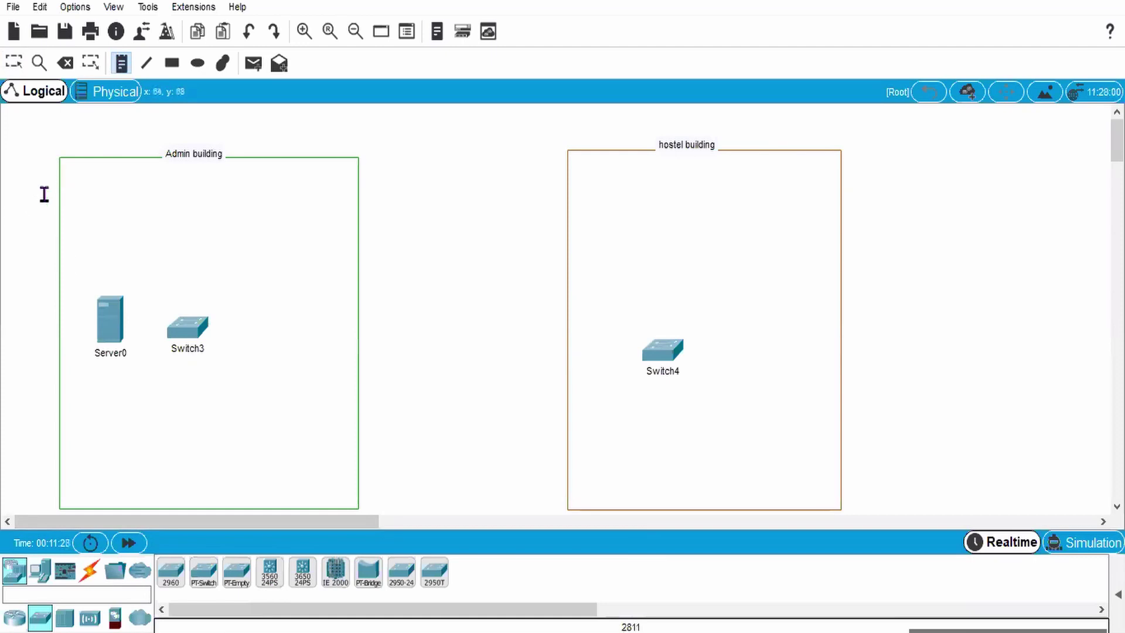
click(60, 138)
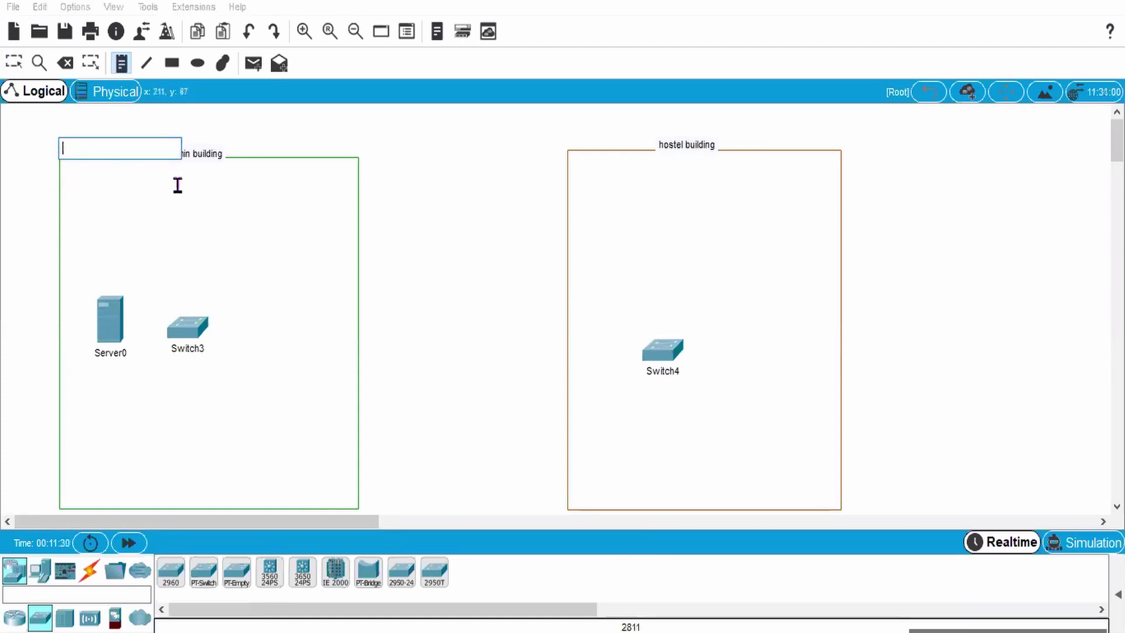
text(19)
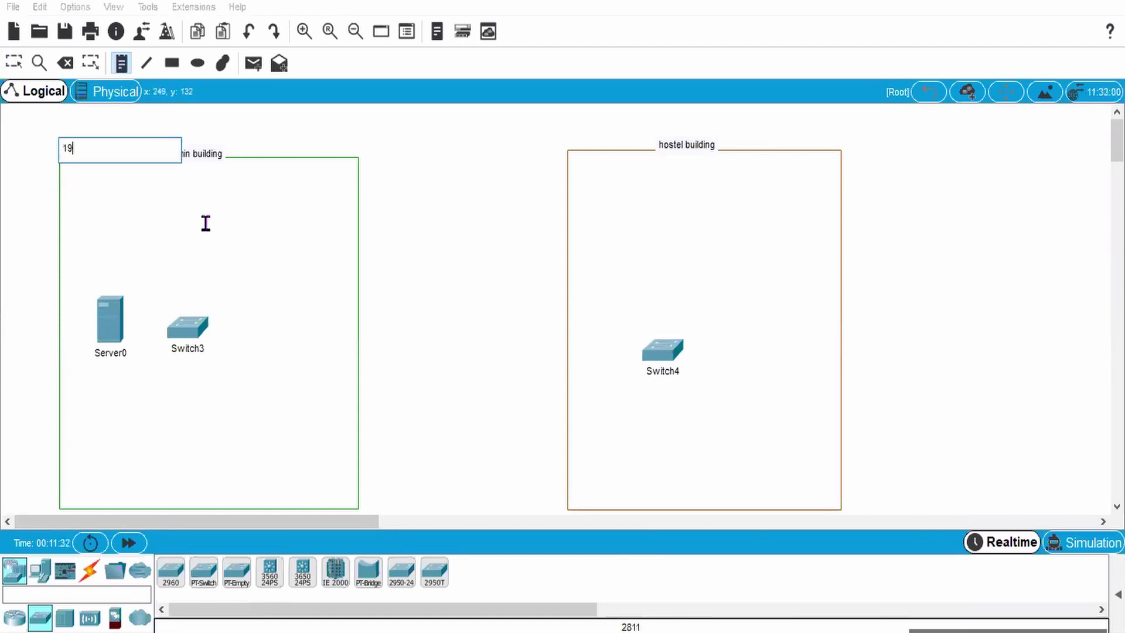
text(2.168.10.0)
key(Escape)
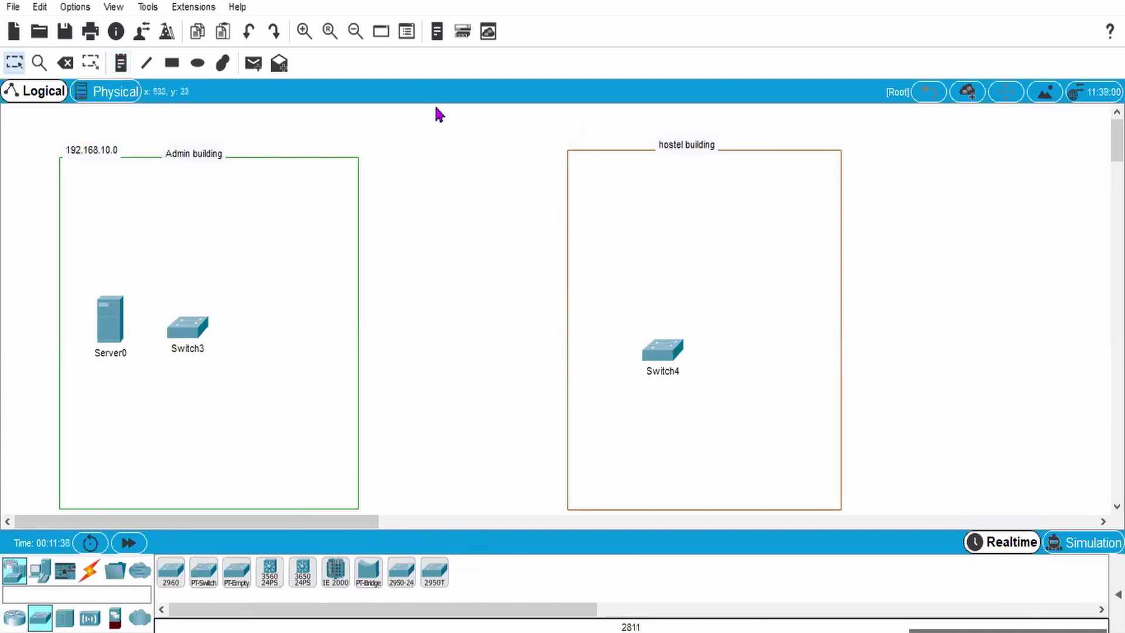
Step: Add the network address note "192.168.11.0" at the upper-left corner of the hostel building rectangle
click(120, 63)
click(575, 139)
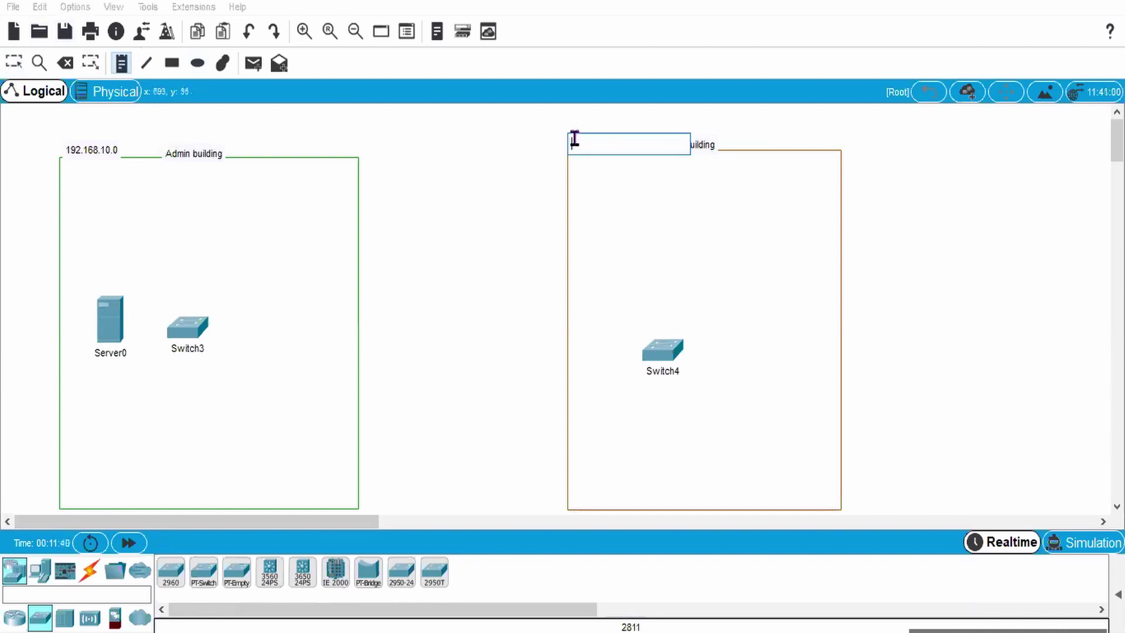
text(192.168.)
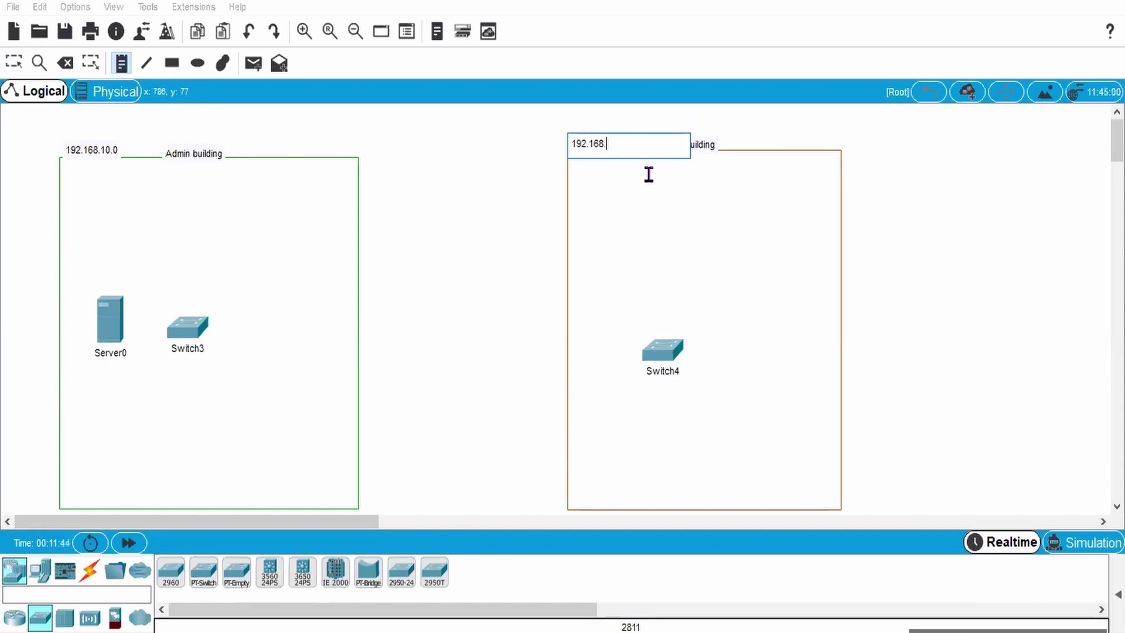
text(11.0)
key(Escape)
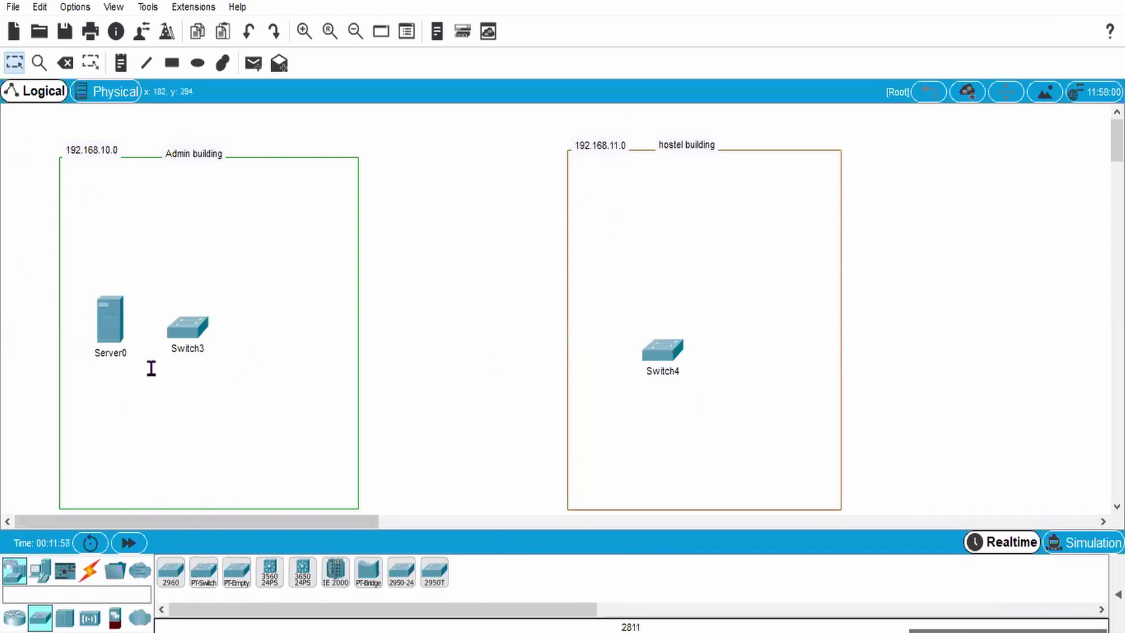
Step: Place a 2811 router inside the Admin building area, above Switch3
click(40, 578)
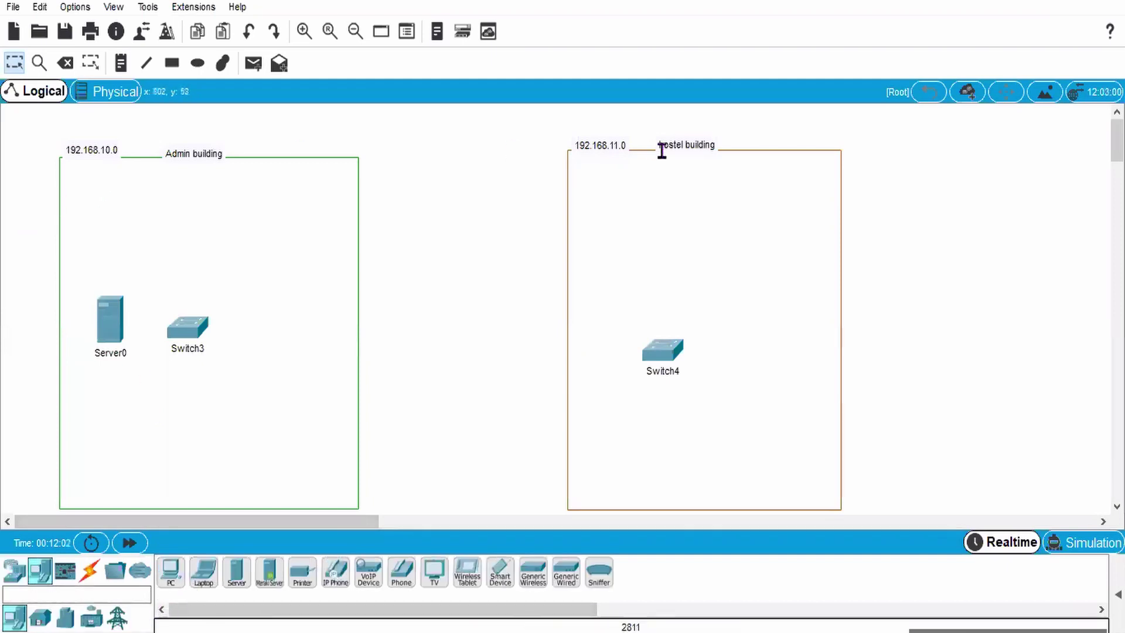
click(15, 570)
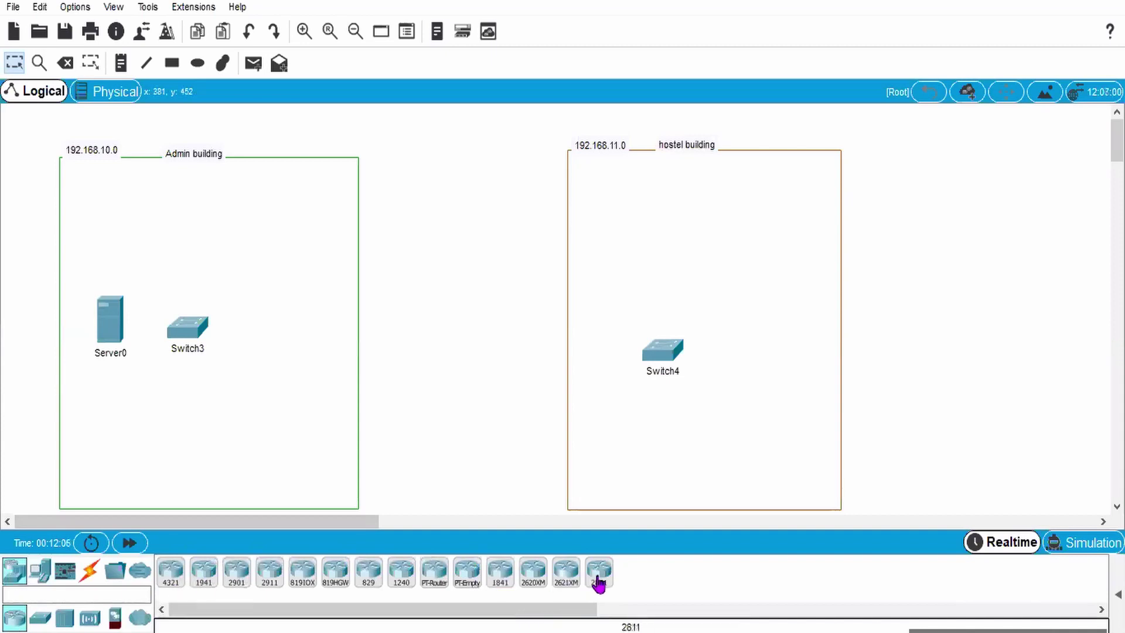
drag(599, 577, 316, 153)
drag(191, 200, 191, 200)
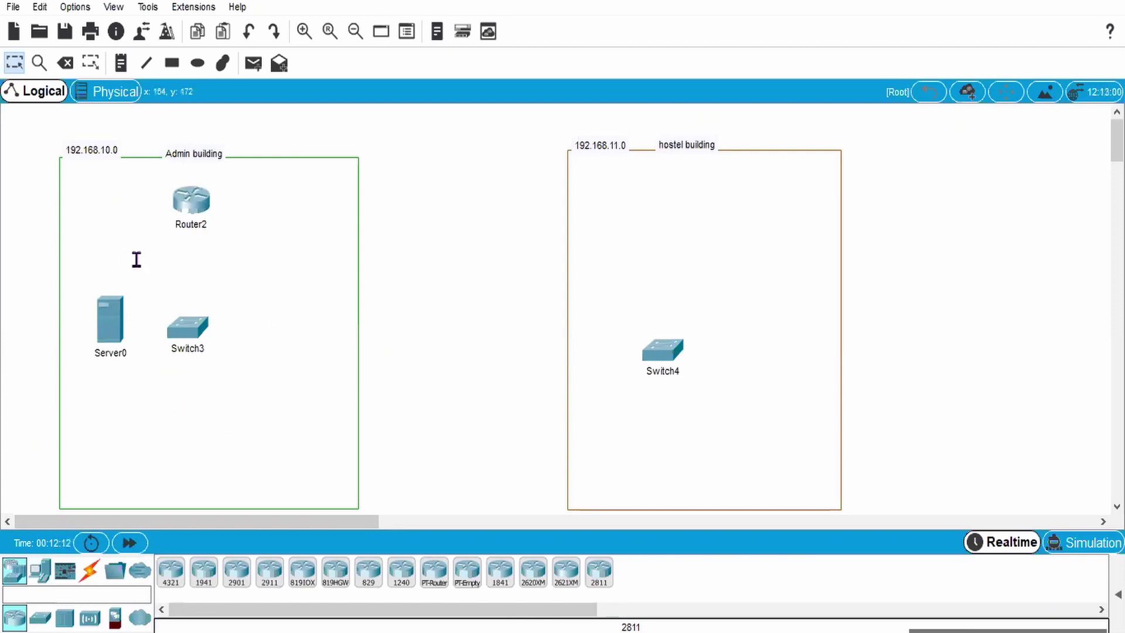
Step: Connect Server0 to Switch3 with a copper straight-through cable
click(89, 570)
click(247, 577)
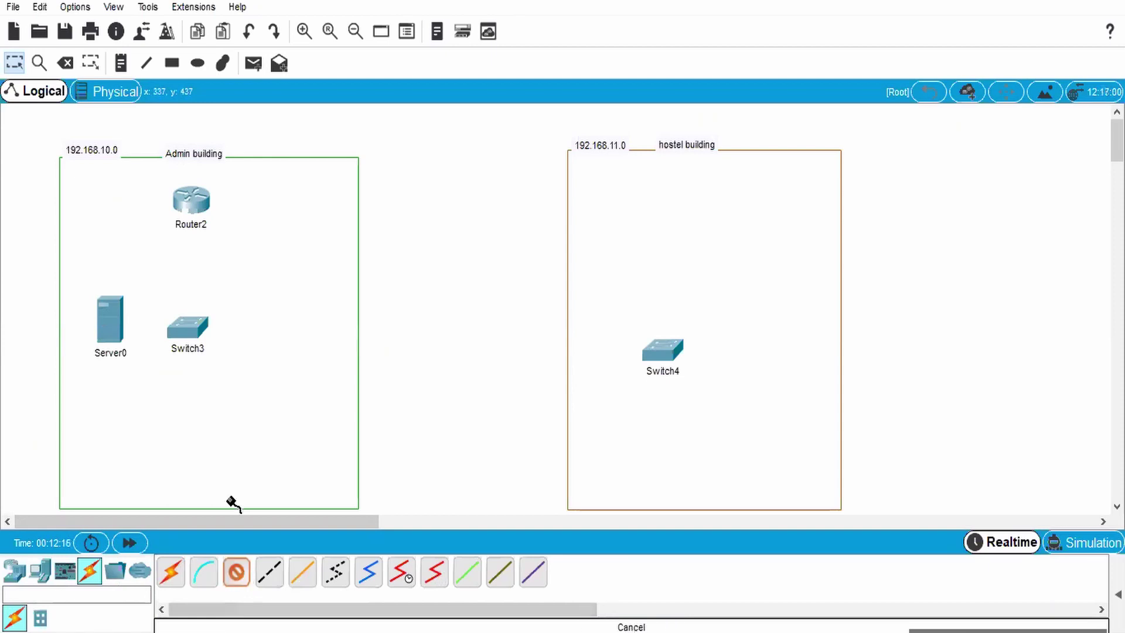
click(109, 321)
click(169, 330)
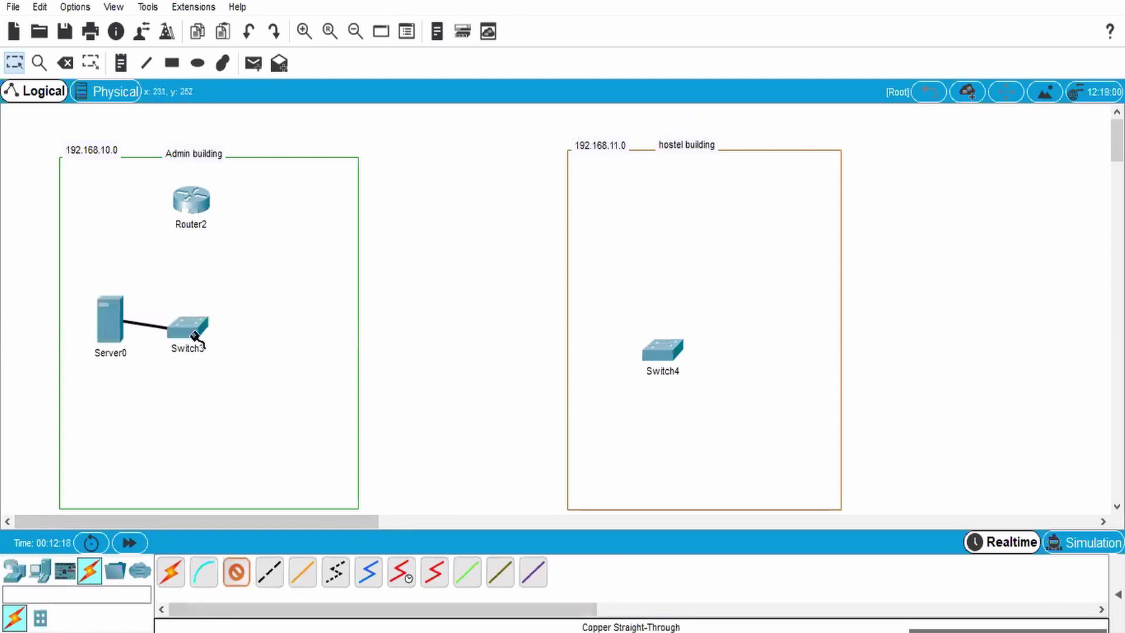
click(185, 325)
click(273, 11)
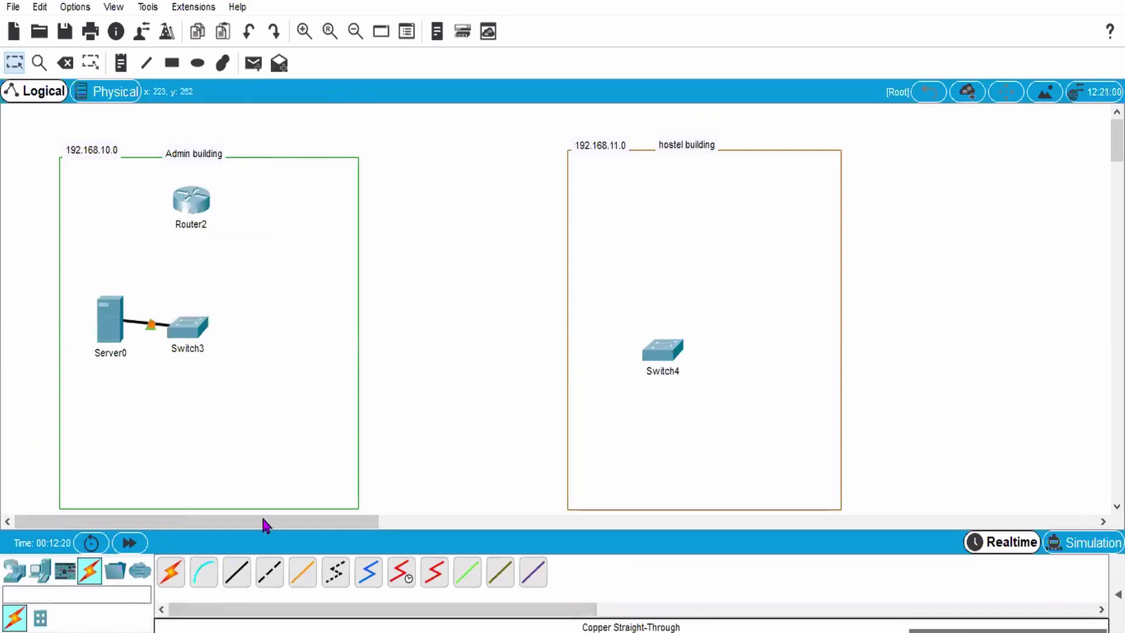
click(171, 571)
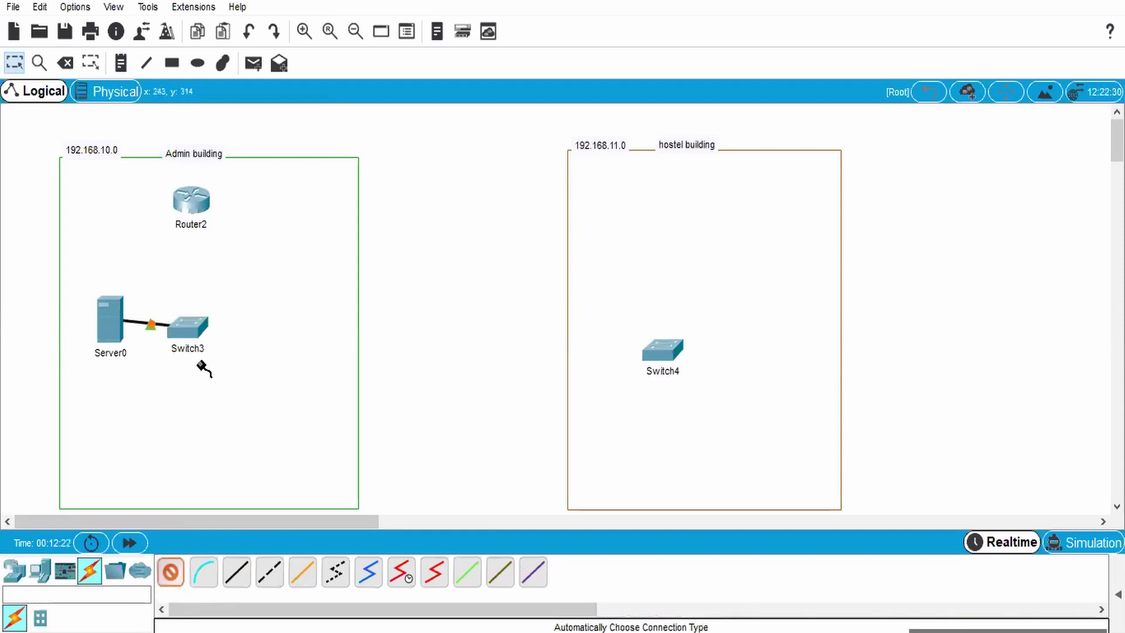
click(194, 210)
click(211, 293)
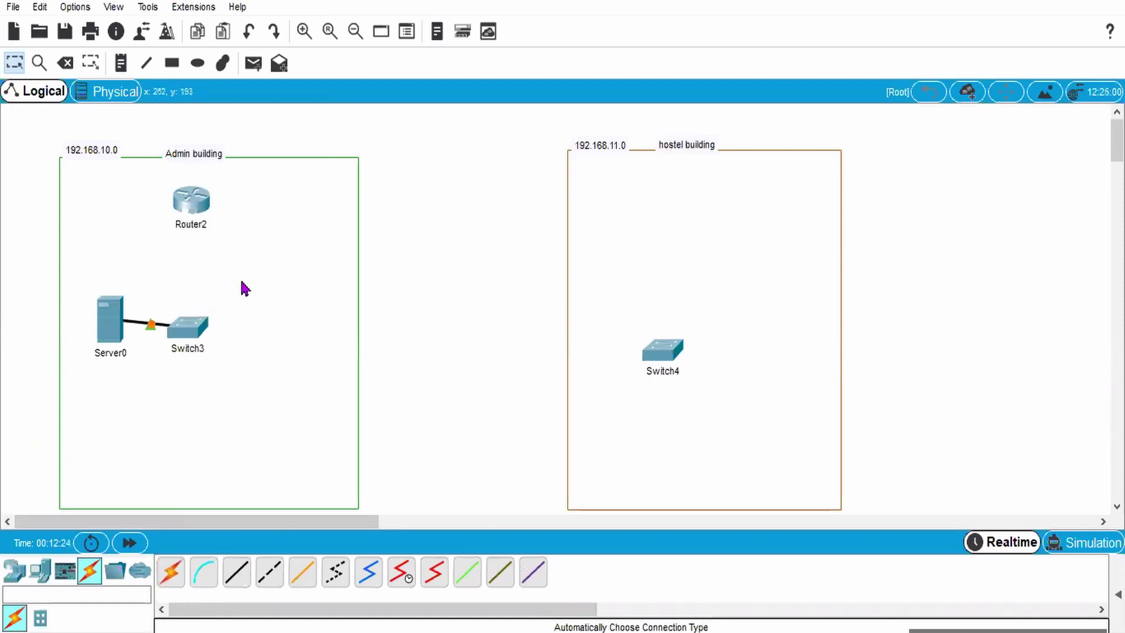
Step: Connect Router2's FastEthernet0/0 port to Switch3's FastEthernet0/2 port with a copper straight-through cable
click(237, 577)
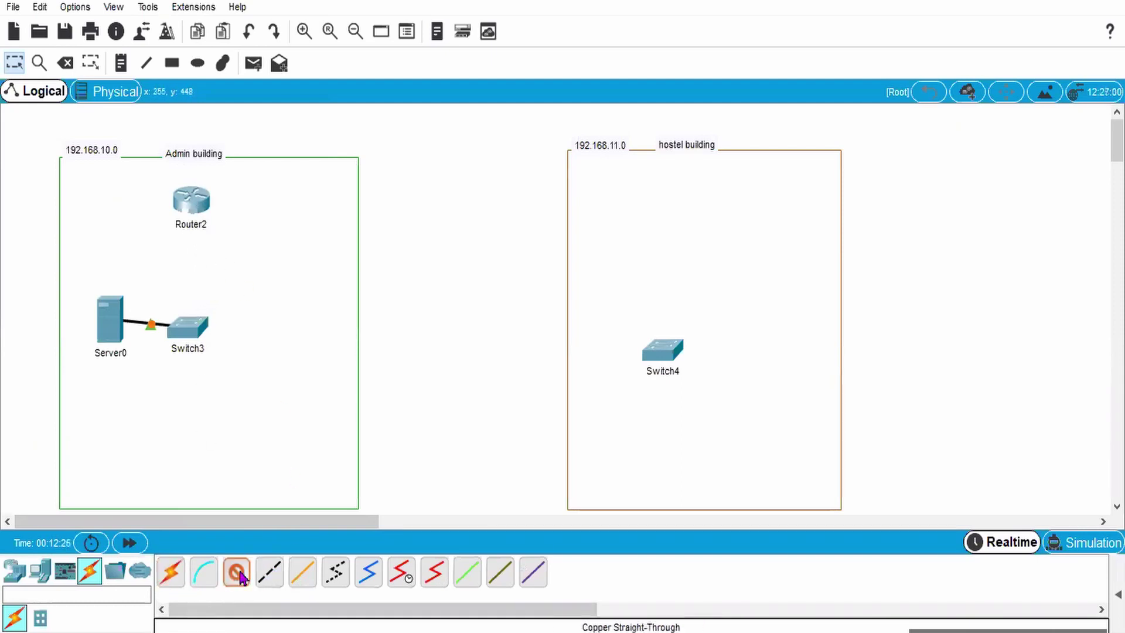
click(191, 206)
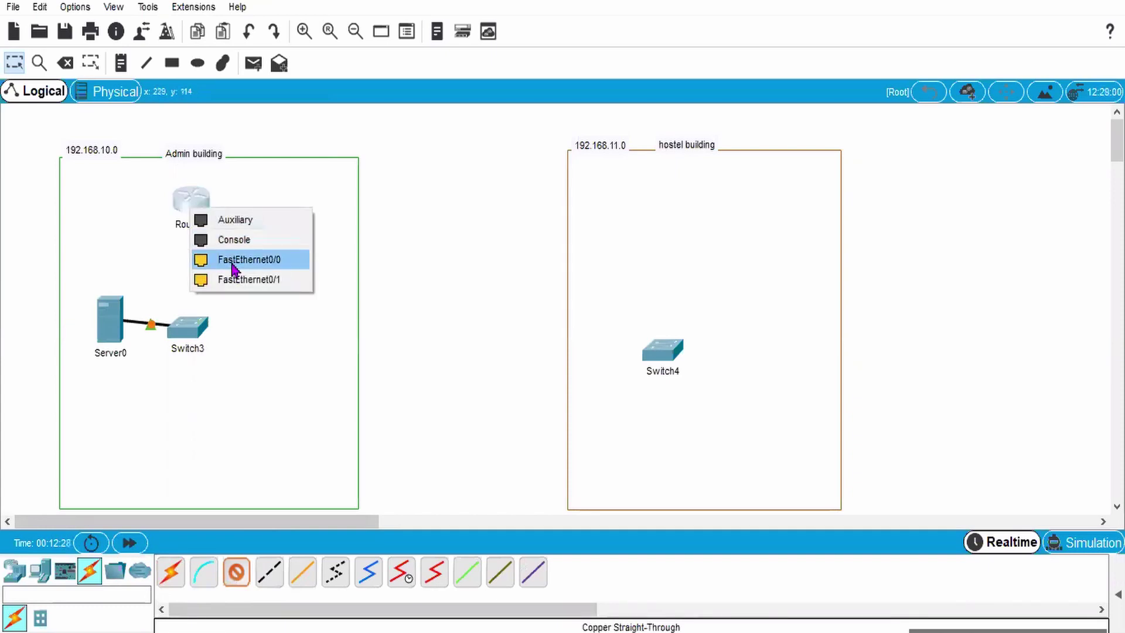
click(283, 263)
click(186, 326)
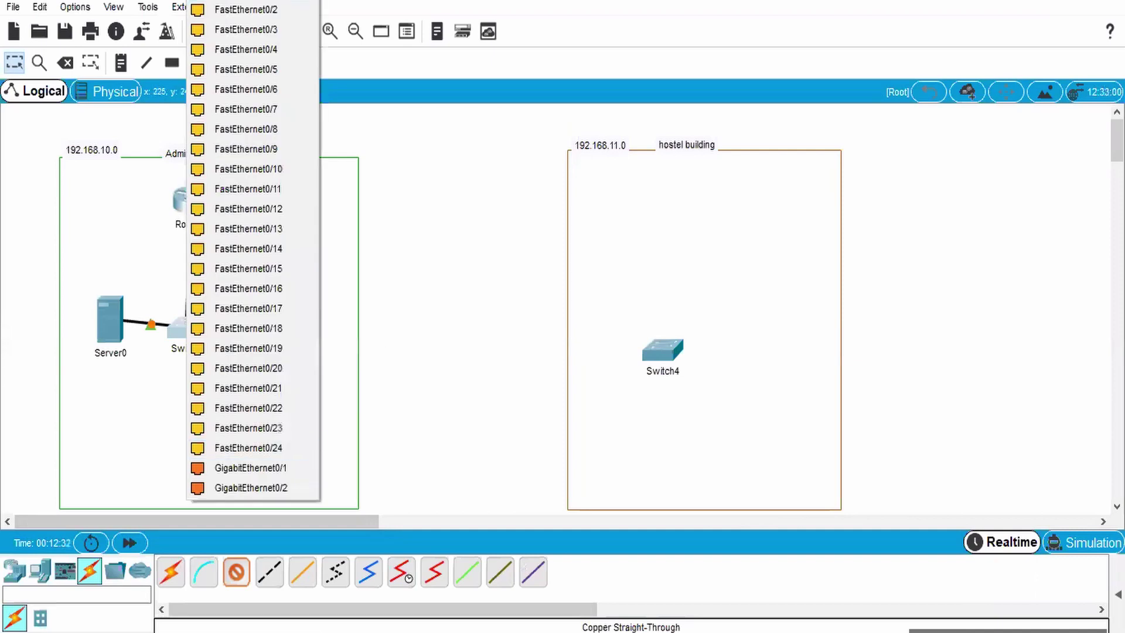
click(251, 7)
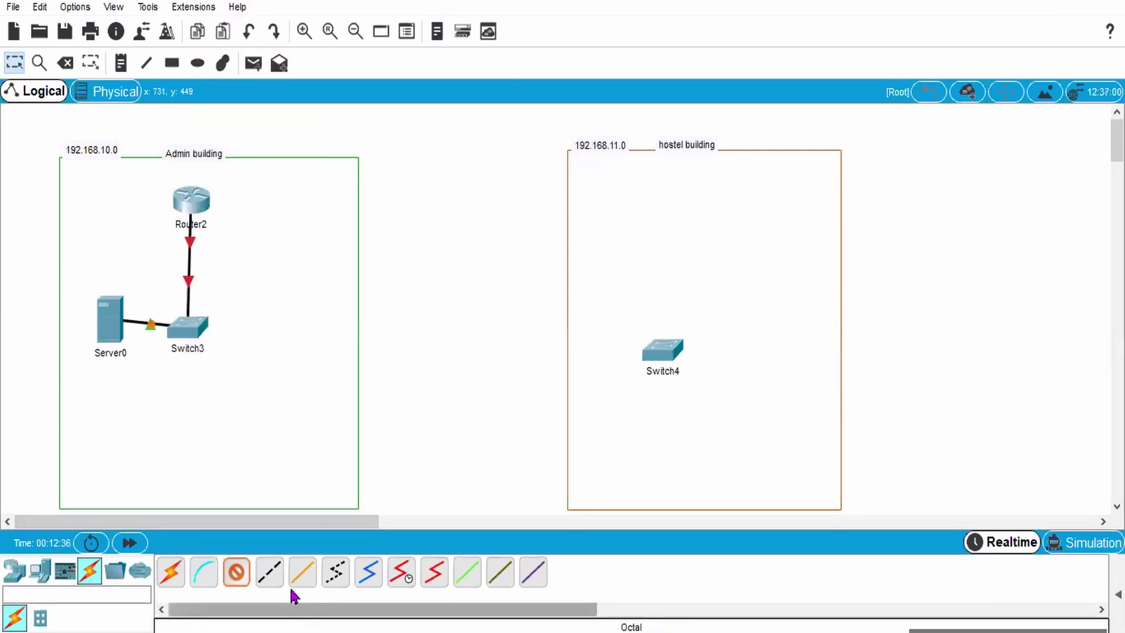
Step: Connect Router2's FastEthernet0/1 port to Switch4's FastEthernet0/3 port with a copper straight-through cable
click(199, 205)
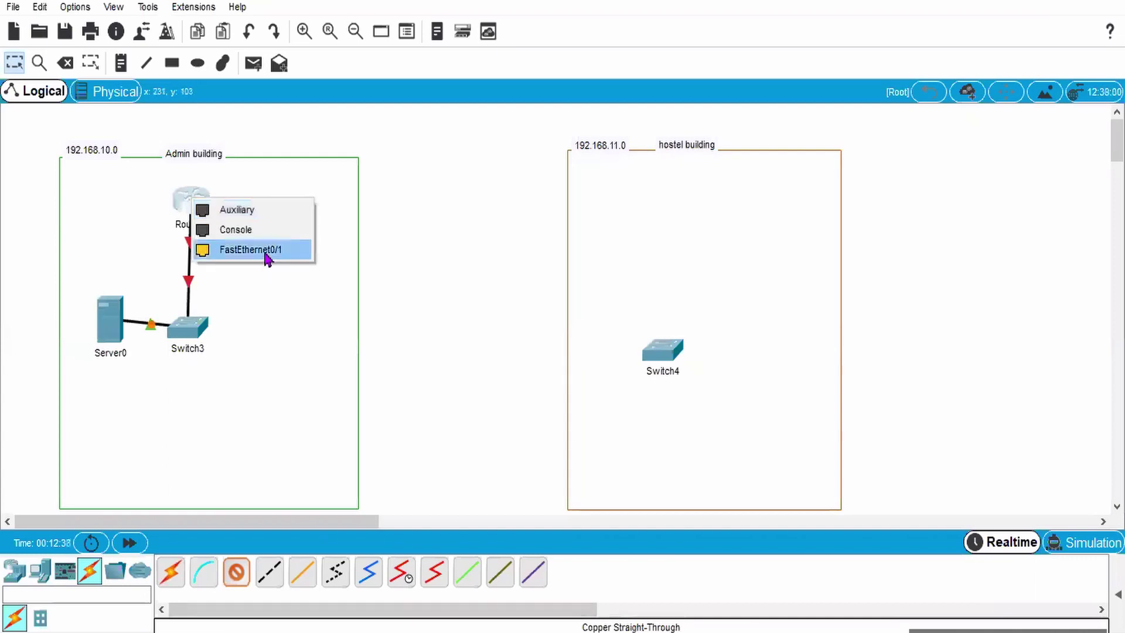
click(269, 254)
click(663, 348)
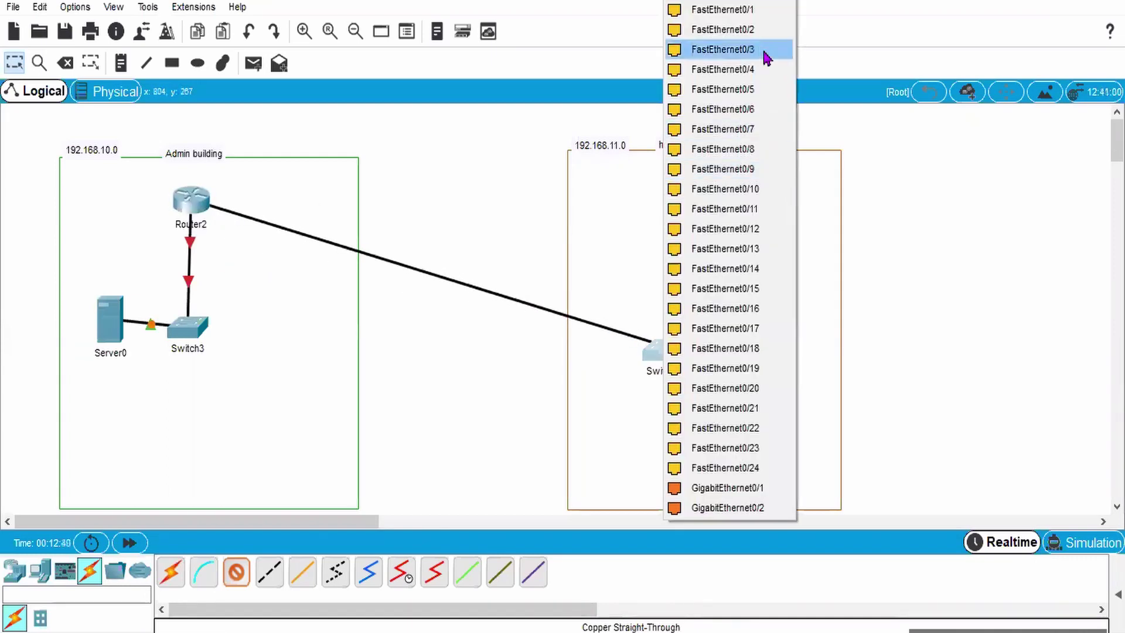
click(762, 50)
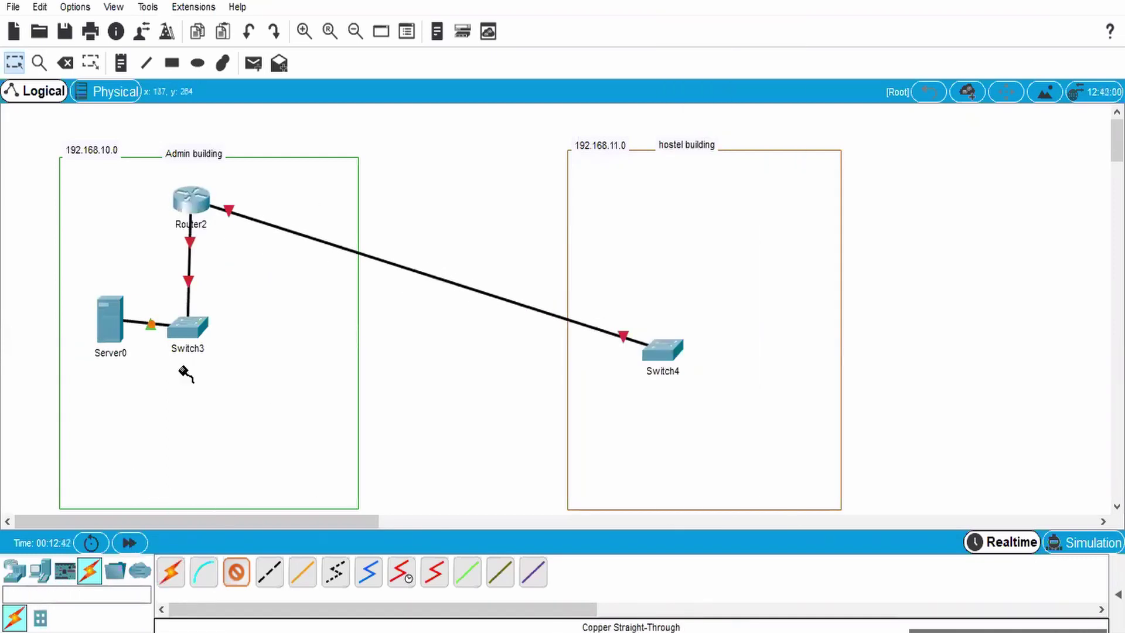
key(Escape)
Step: Reposition Switch4 level with Router2 and Server0 slightly farther from Switch3, and fast-forward the network time
drag(665, 352, 679, 213)
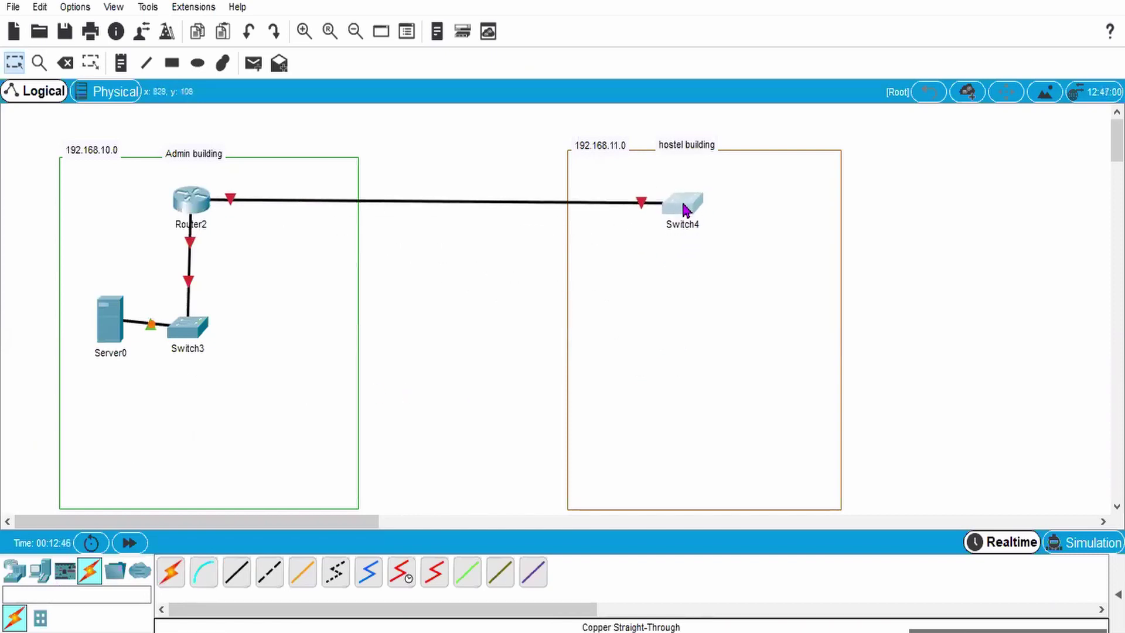
drag(106, 327, 83, 332)
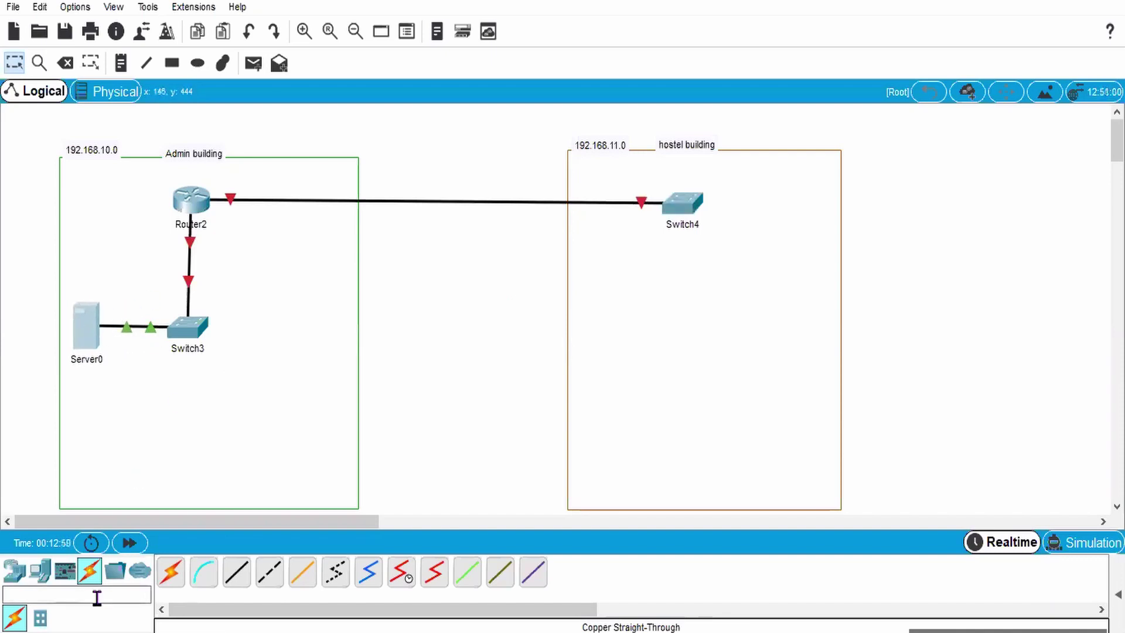
click(130, 544)
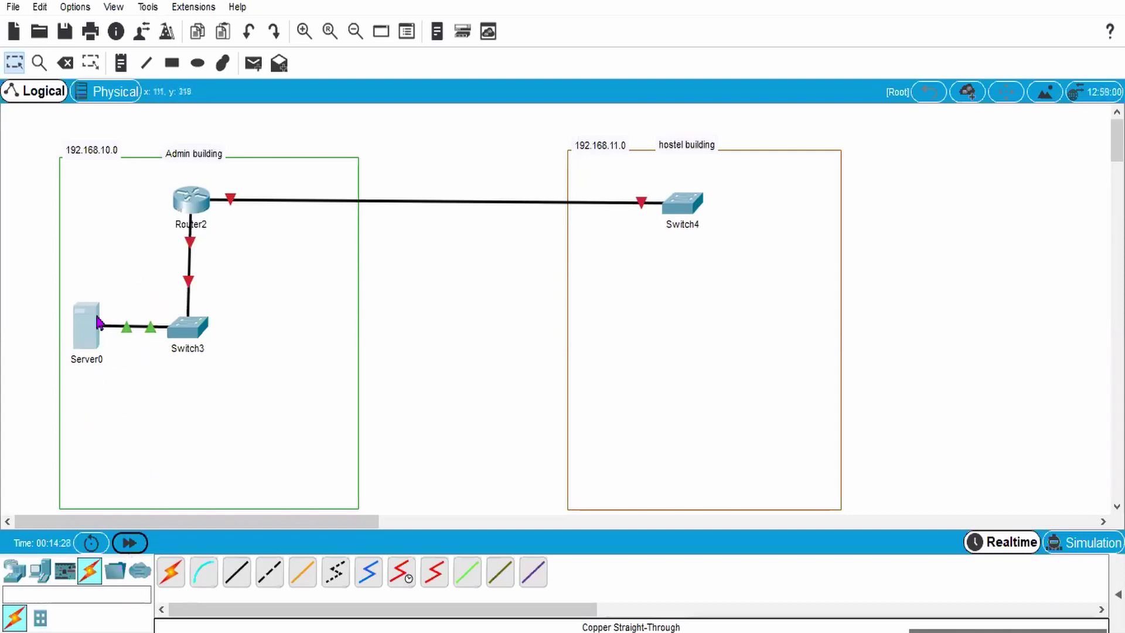
Step: Rename Server0 in the Admin building as "DHCP Server"
click(88, 359)
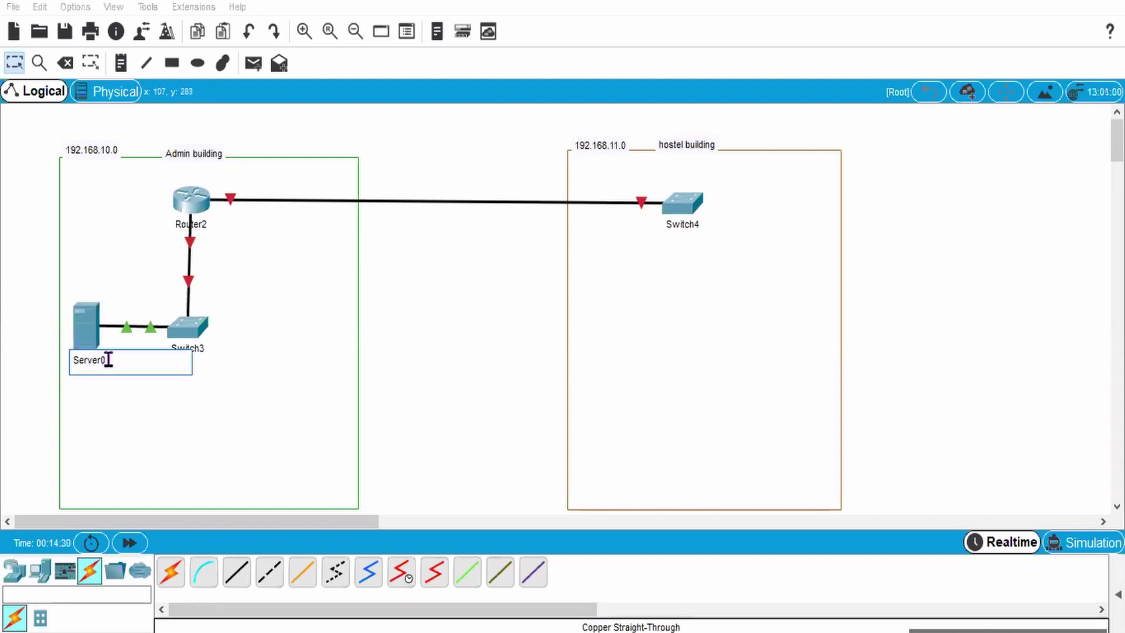
double_click(88, 359)
key(Left)
text(DHCP)
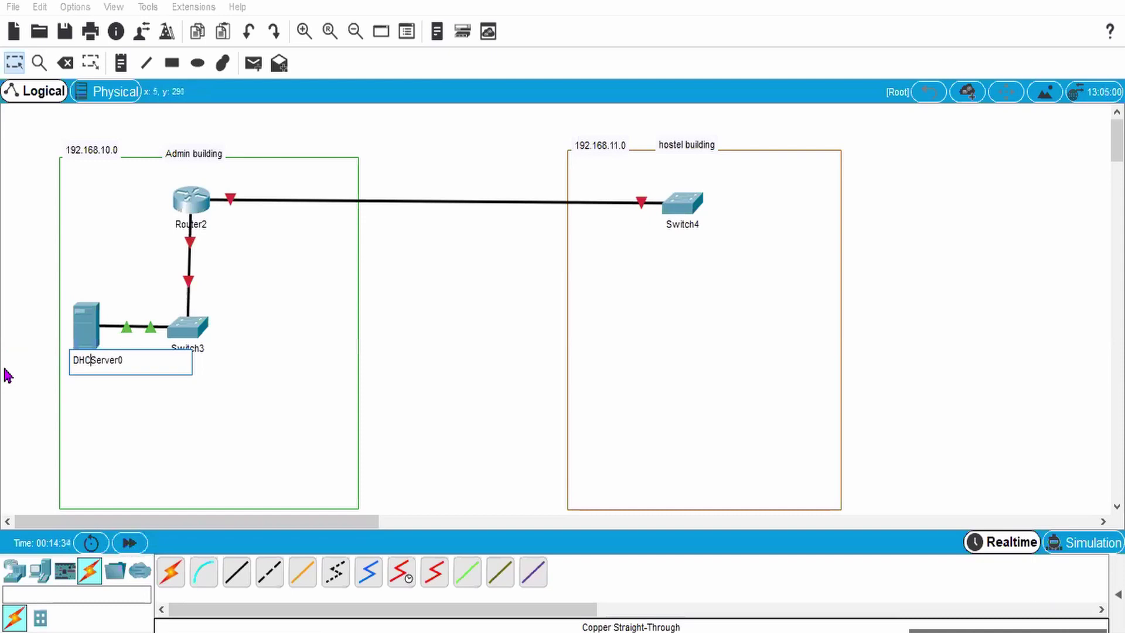
key(Right)
key(Right)
key(Right)
key(Right)
key(Right)
key(Right)
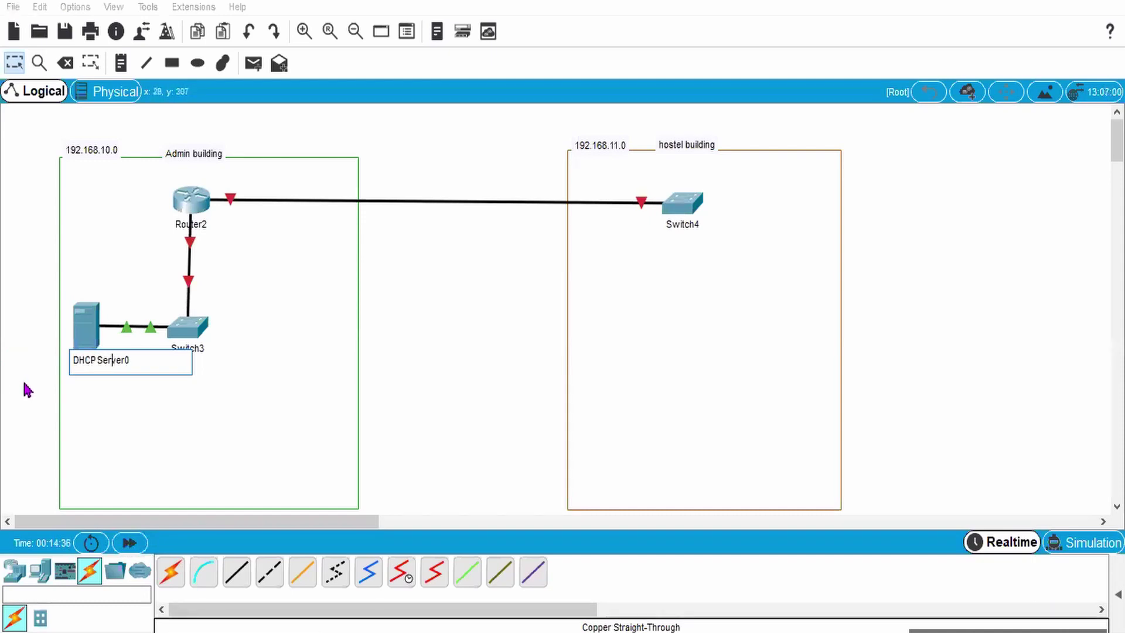
key(BackSpace)
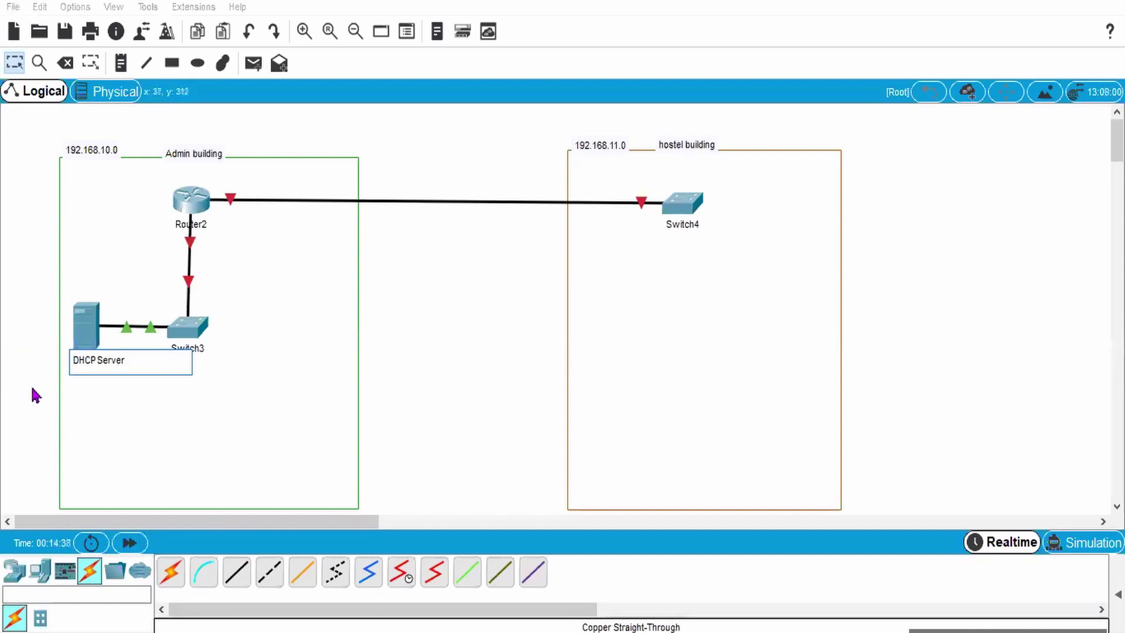
click(133, 406)
click(419, 399)
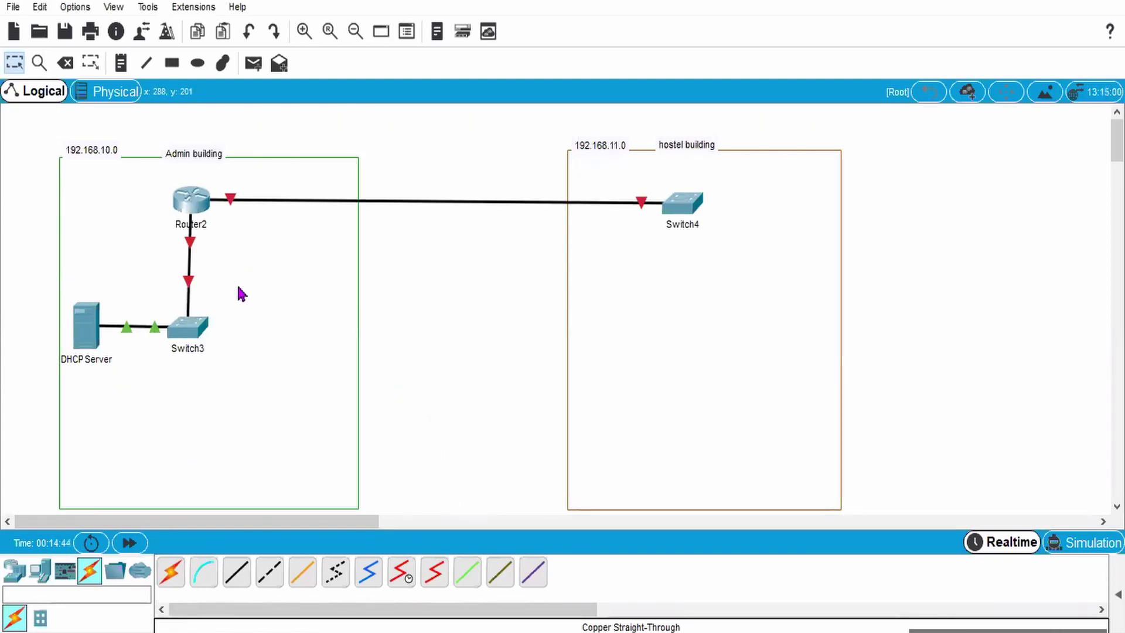
Step: Give the DHCP Server the static IP address 192.168.10.2 with subnet mask 255.255.255.0
click(92, 333)
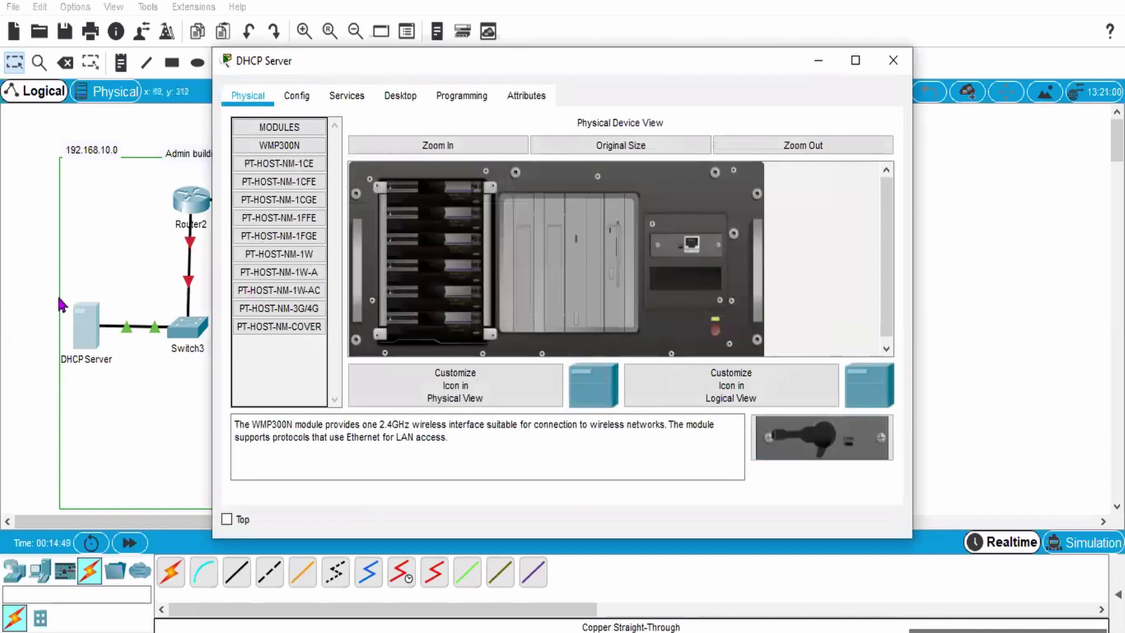
click(400, 95)
click(322, 217)
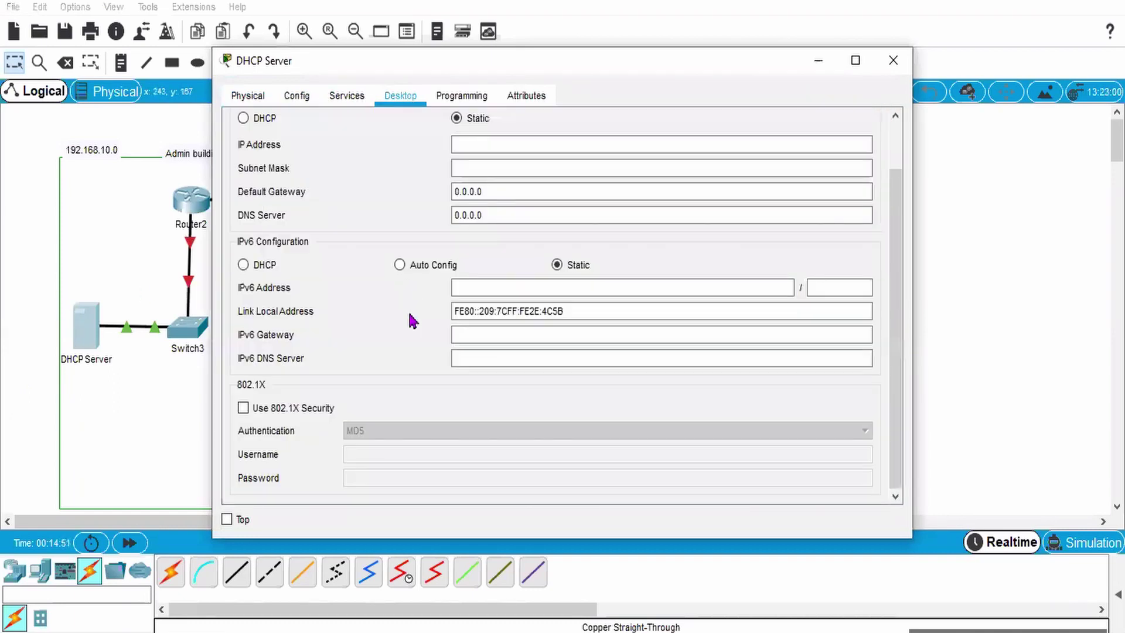
click(467, 142)
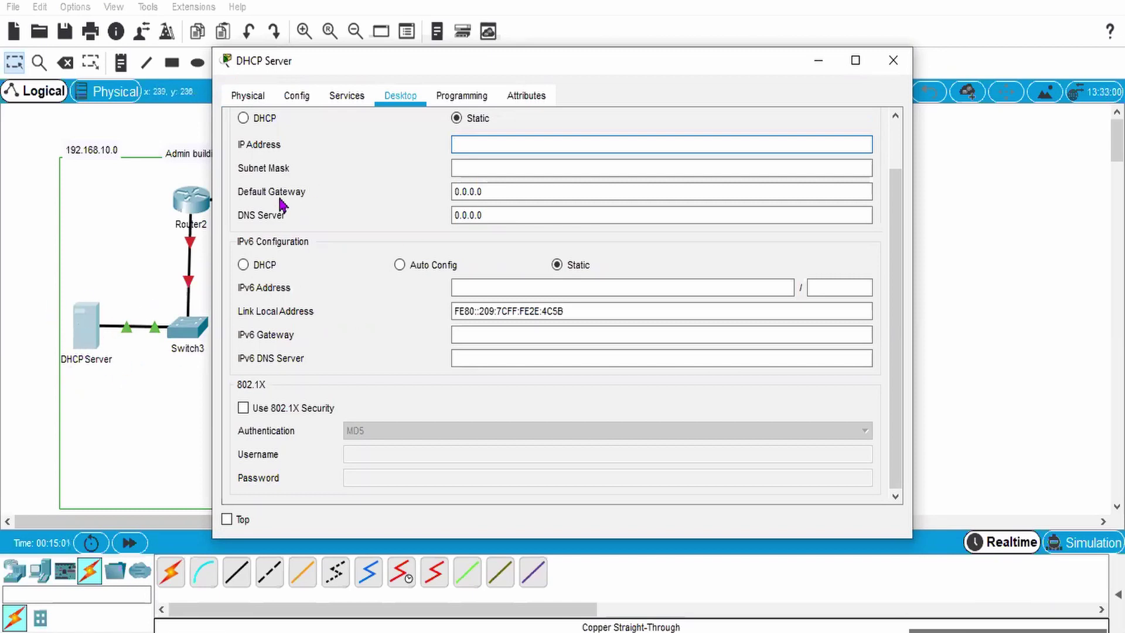
click(477, 142)
click(482, 142)
drag(479, 58, 722, 43)
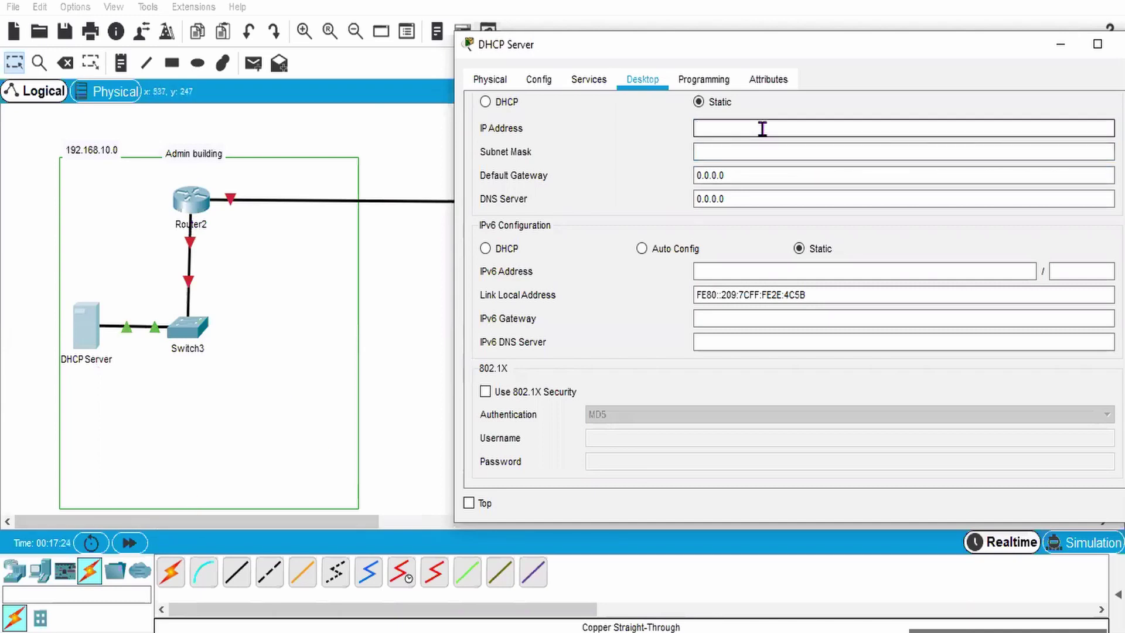
text(92.168.10.2)
click(768, 152)
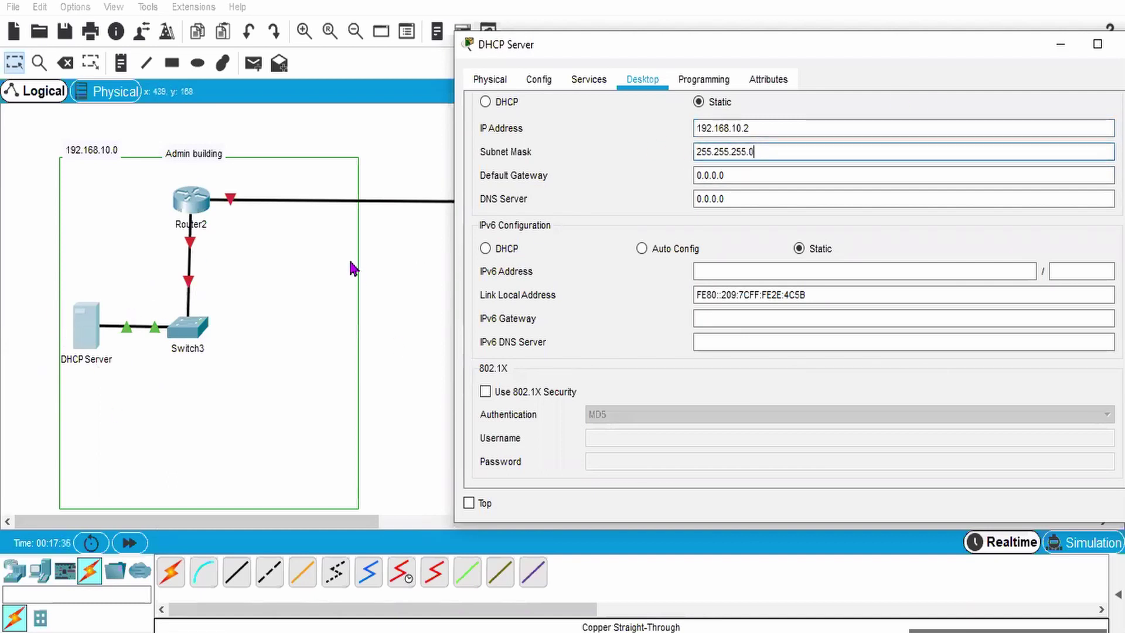
Step: Turn on the DHCP service for the server's FastEthernet0 interface
click(590, 90)
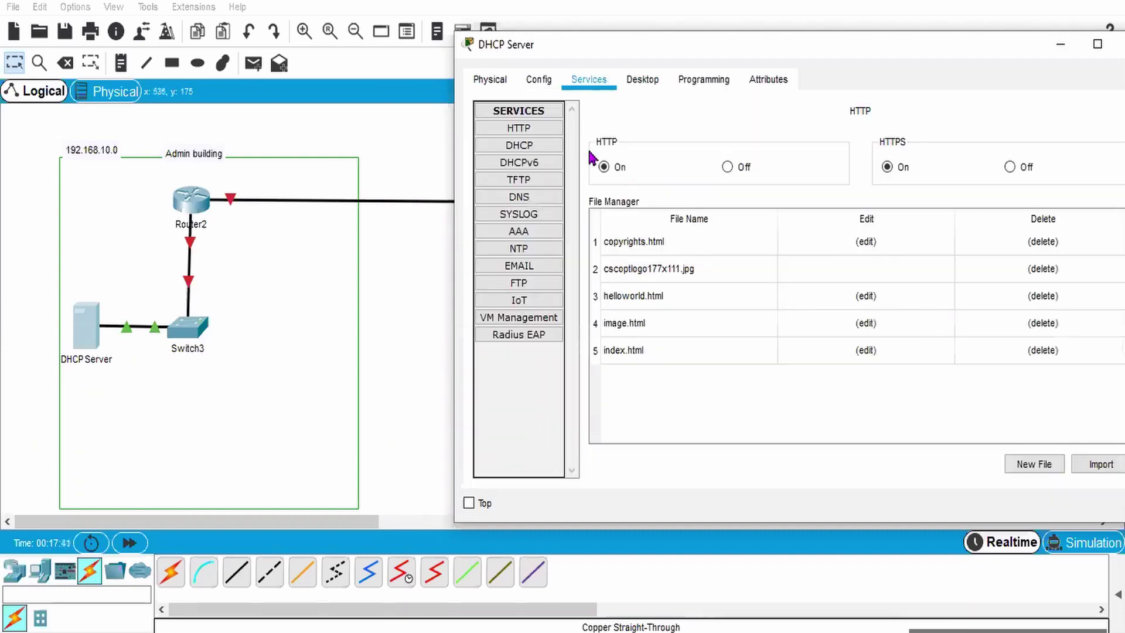
click(520, 150)
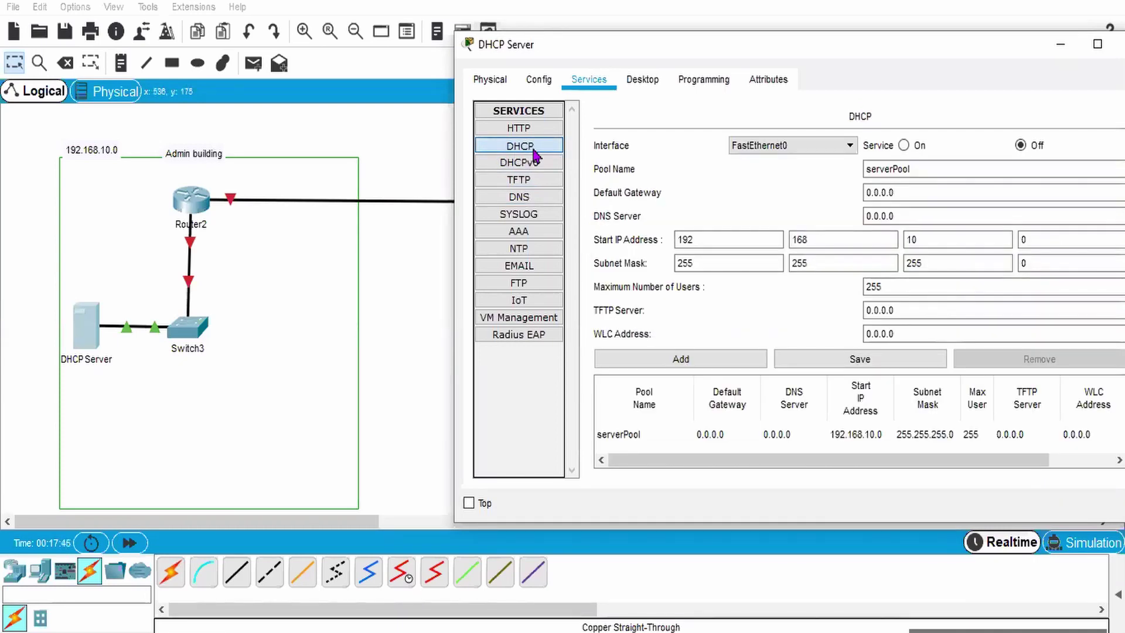
double_click(907, 55)
click(659, 85)
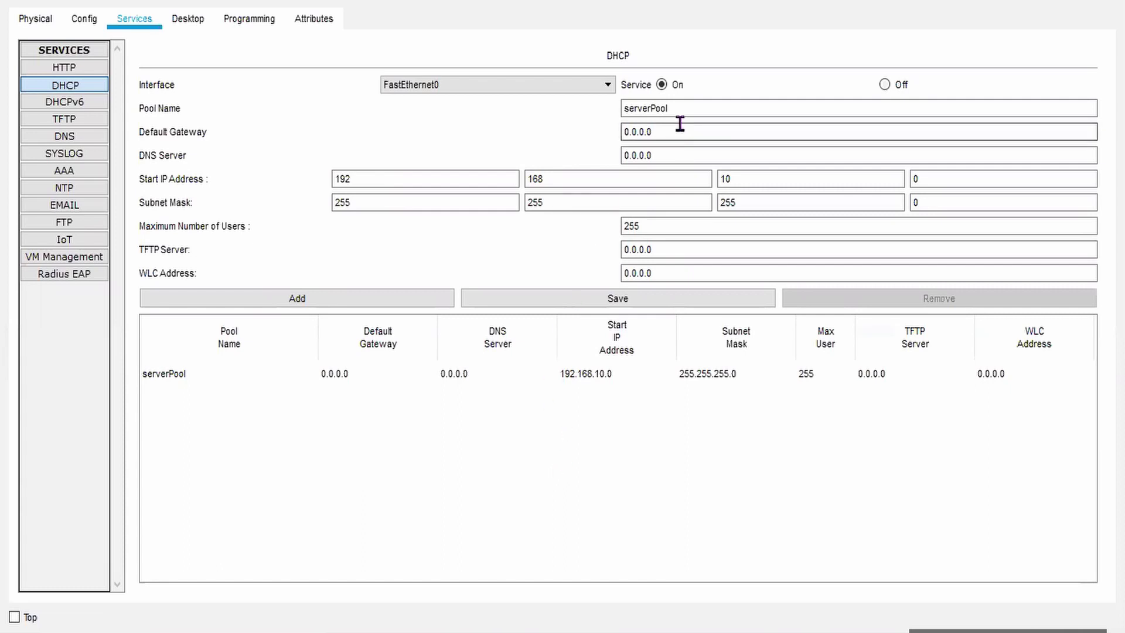
Step: Enter Pool_admin_building as the DHCP pool name
drag(650, 109, 569, 110)
key(BackSpace)
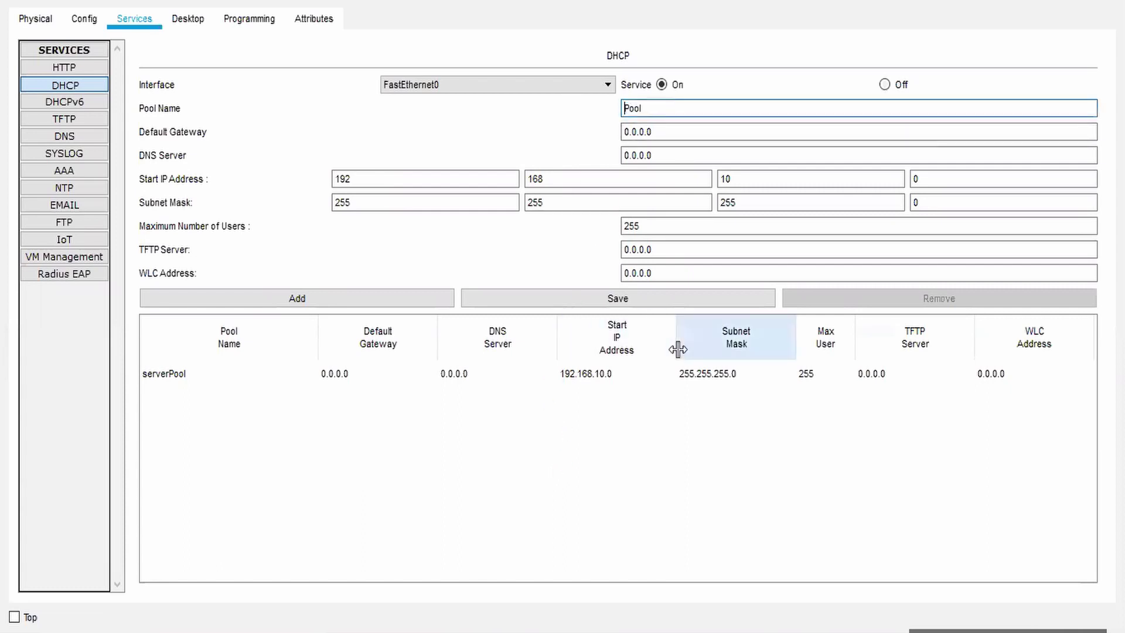
key(End)
text(_admin)
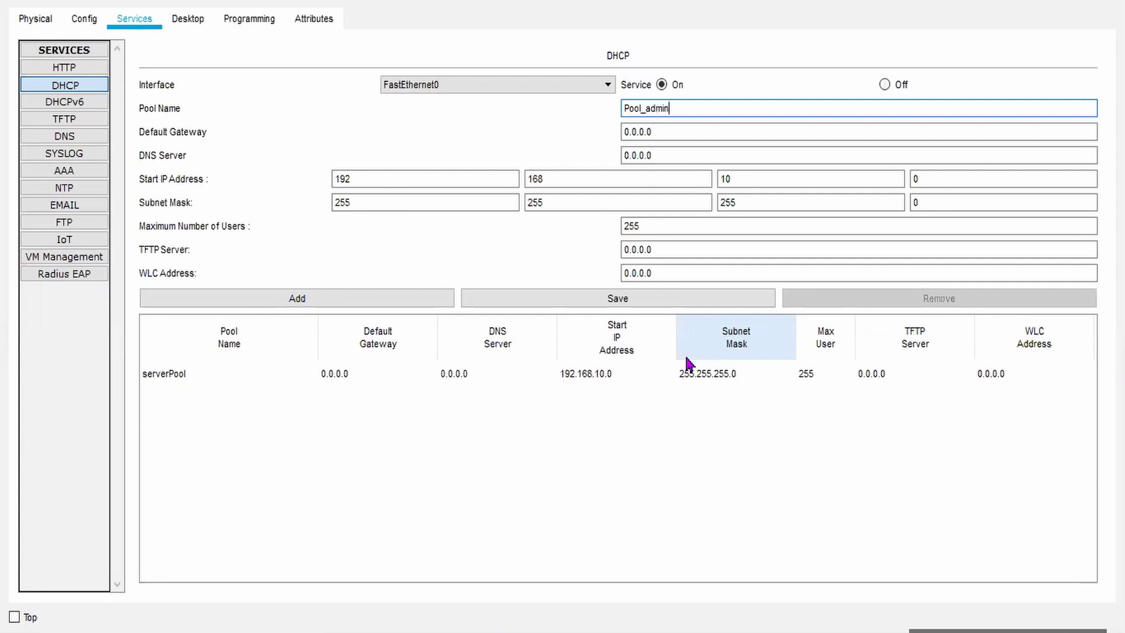
text(_build)
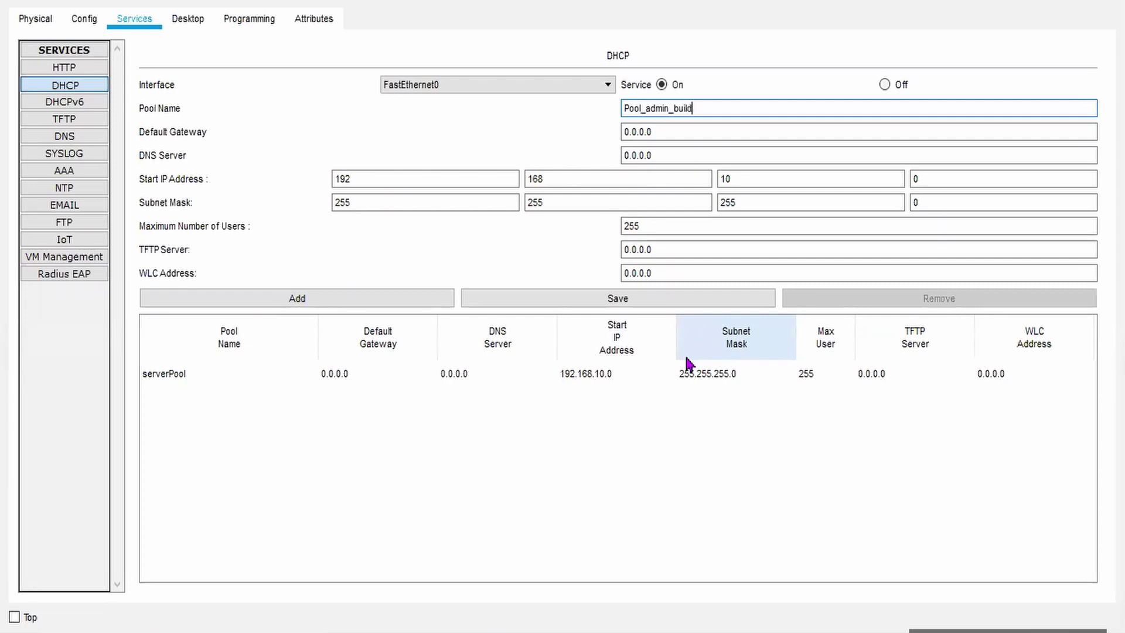
text(ing)
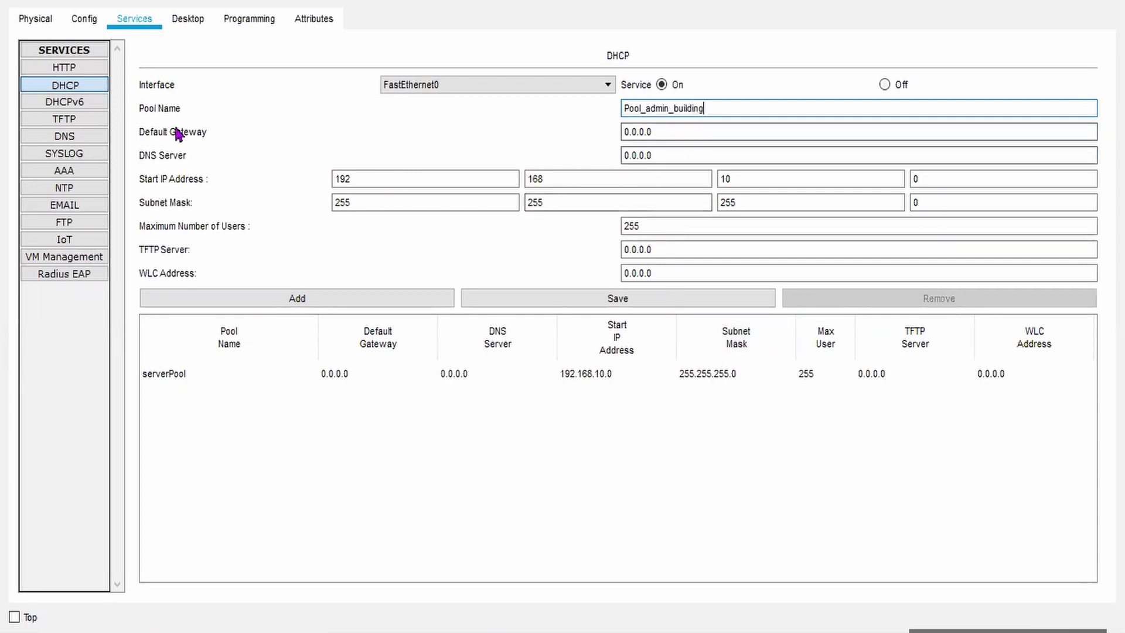
Step: Set the DHCP pool's default gateway to 192.168.10.1 and restore the server window to its smaller size
click(675, 132)
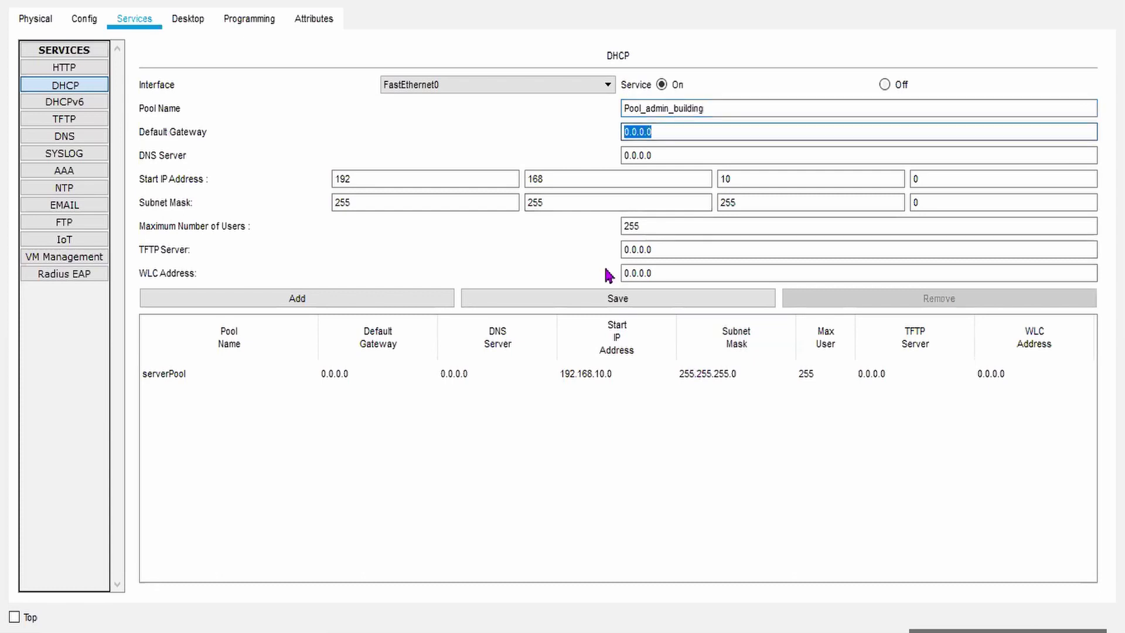
text(192)
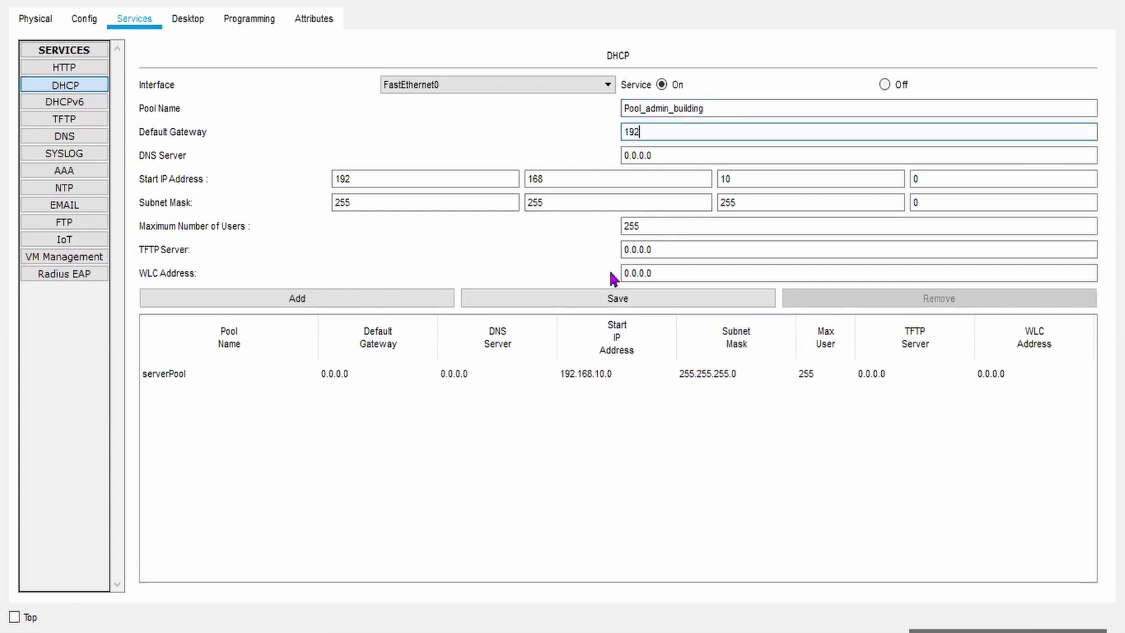
text(.168.10.1)
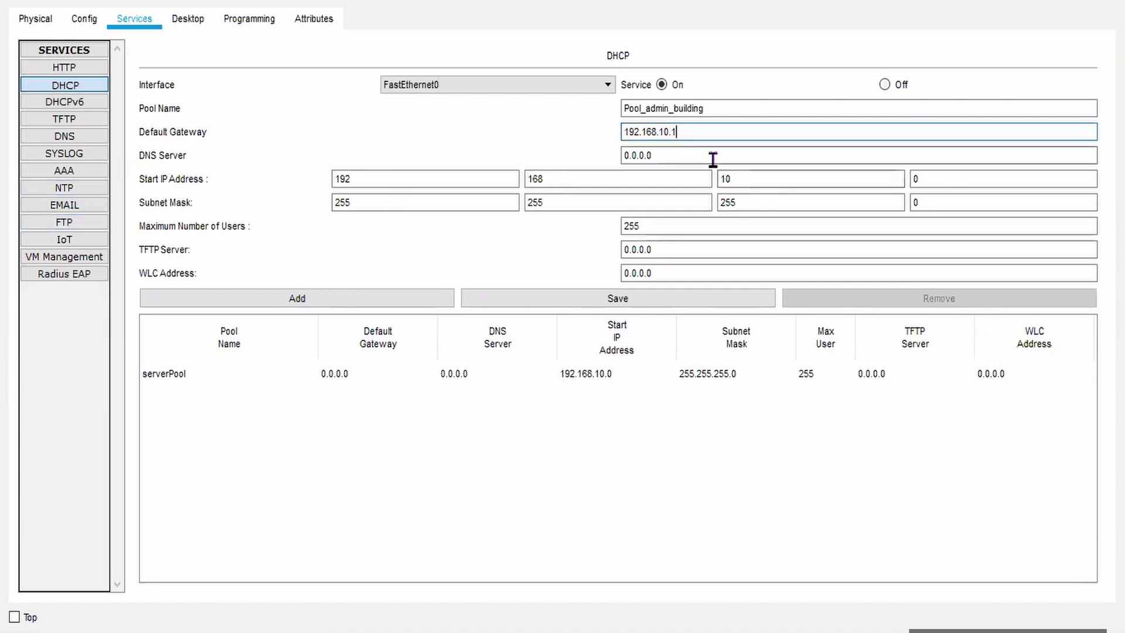
drag(675, 157, 586, 153)
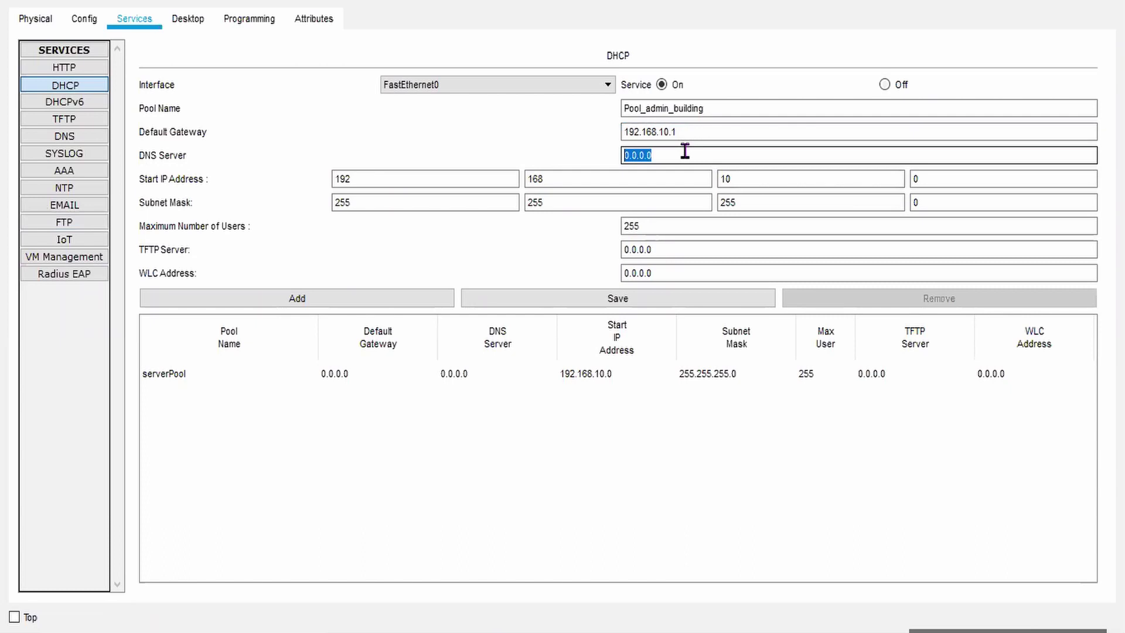
click(143, 178)
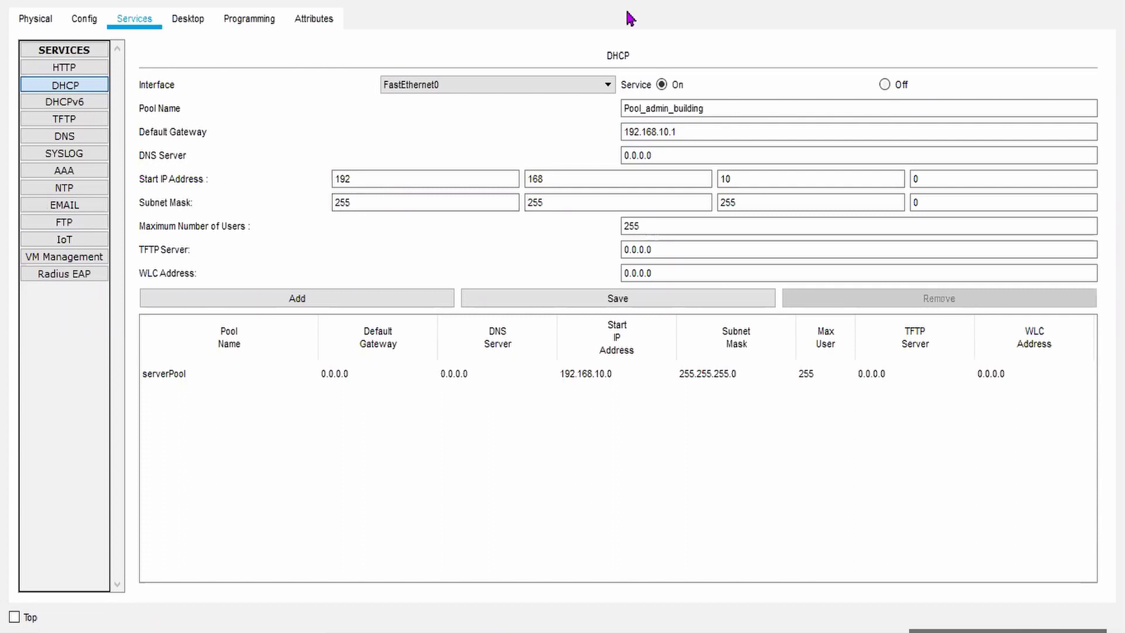
click(1054, 1)
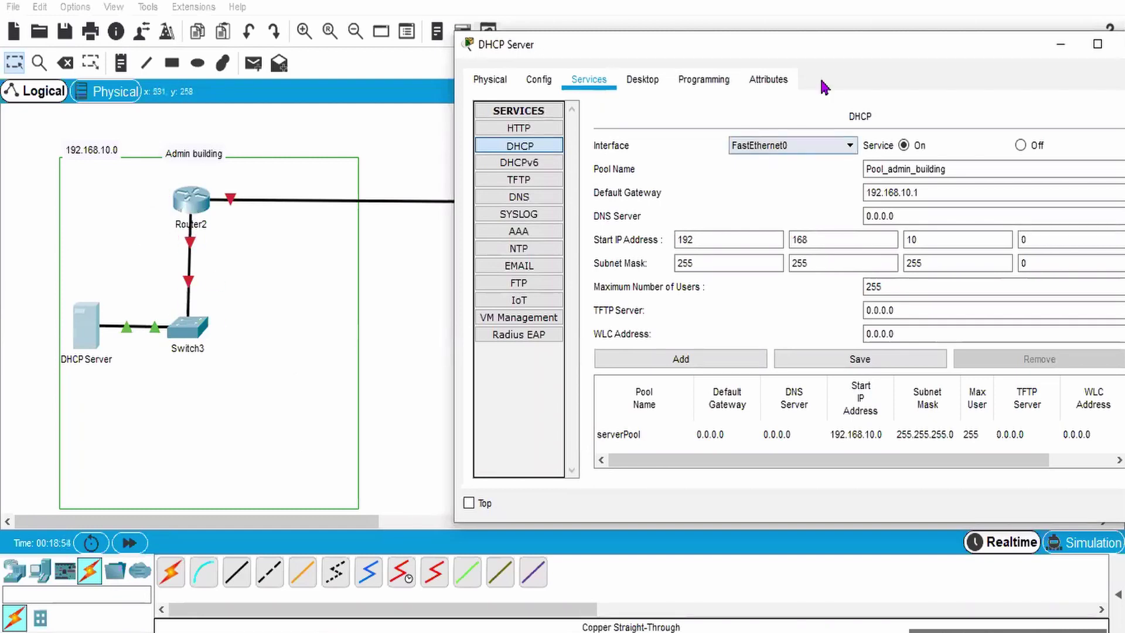
Step: Set the start IP address of Pool_admin_building to 192.168.10.3 and add the pool to the DHCP server
double_click(884, 46)
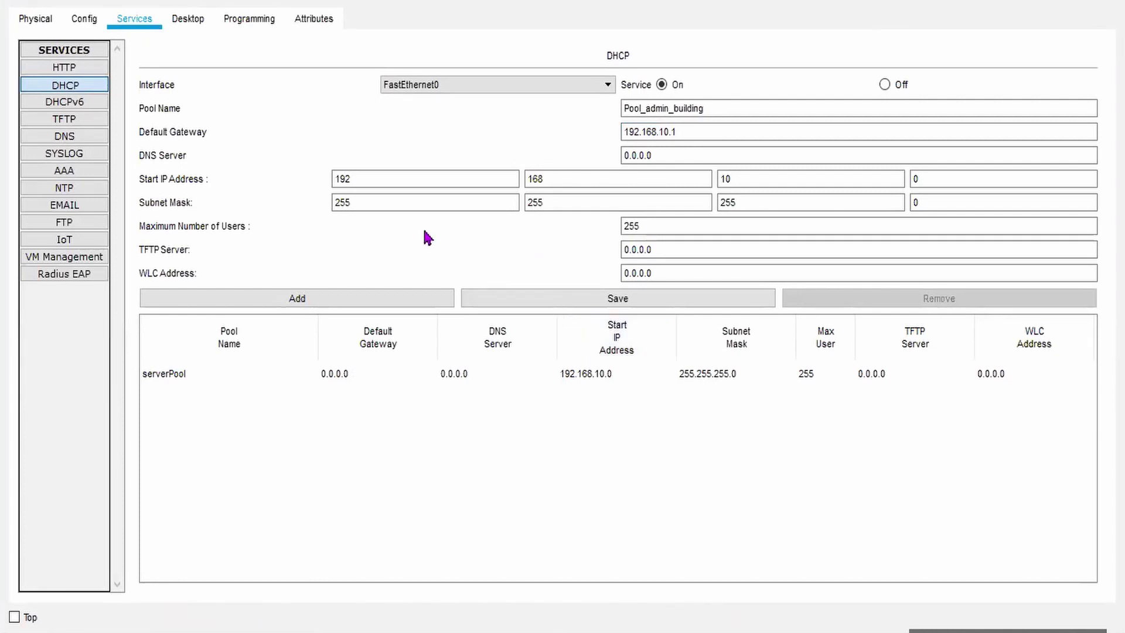
drag(342, 179, 507, 179)
key(Tab)
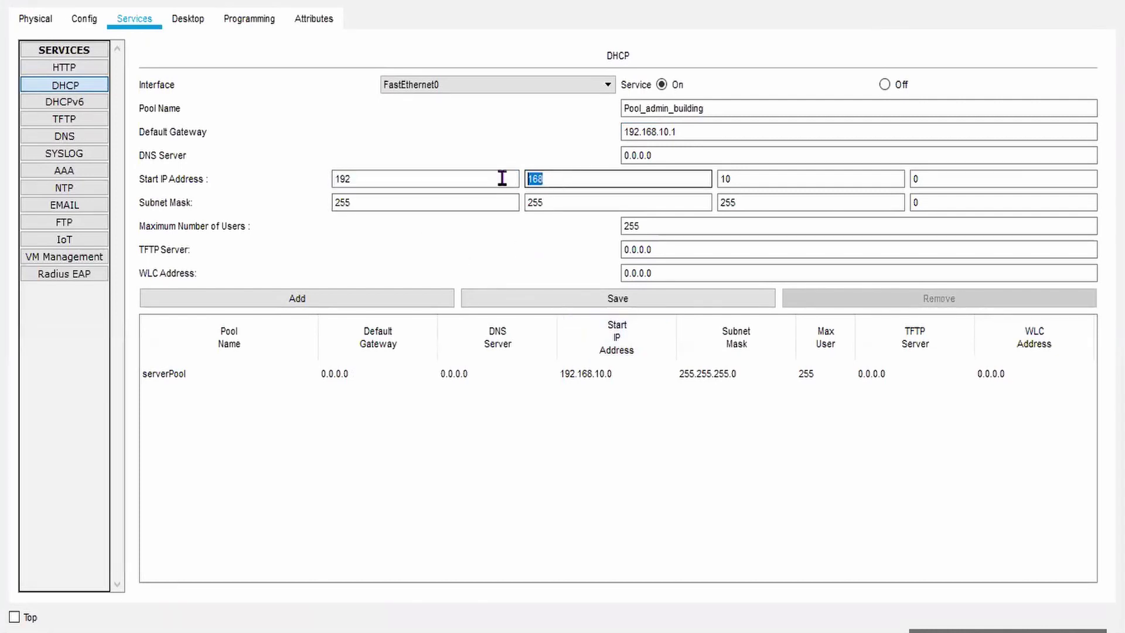
key(Tab)
key(Tab)
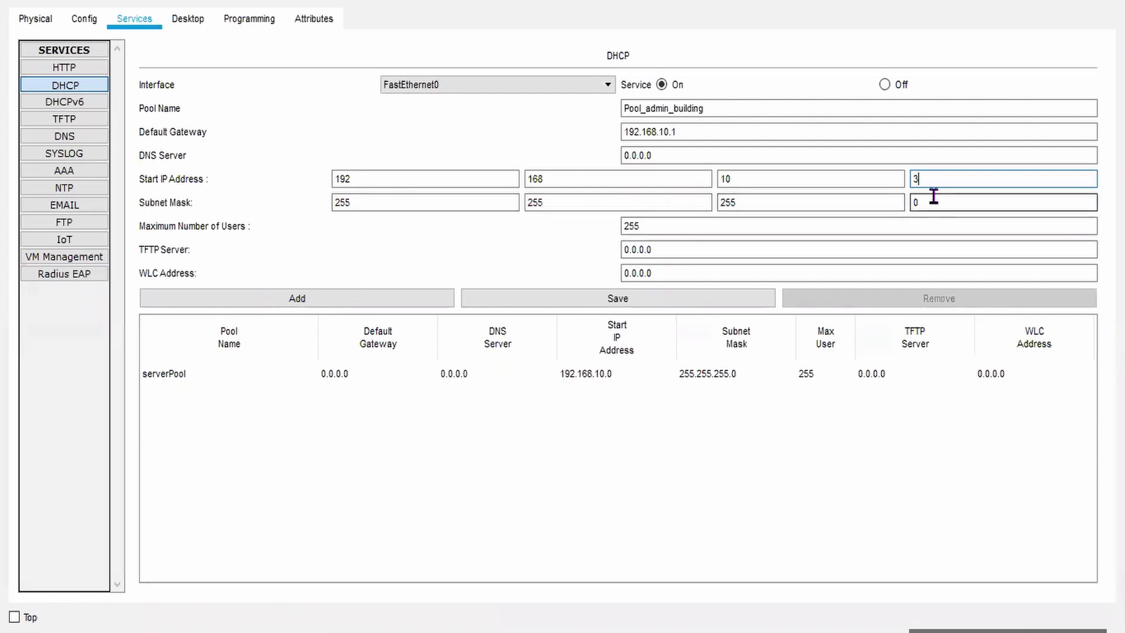
click(345, 304)
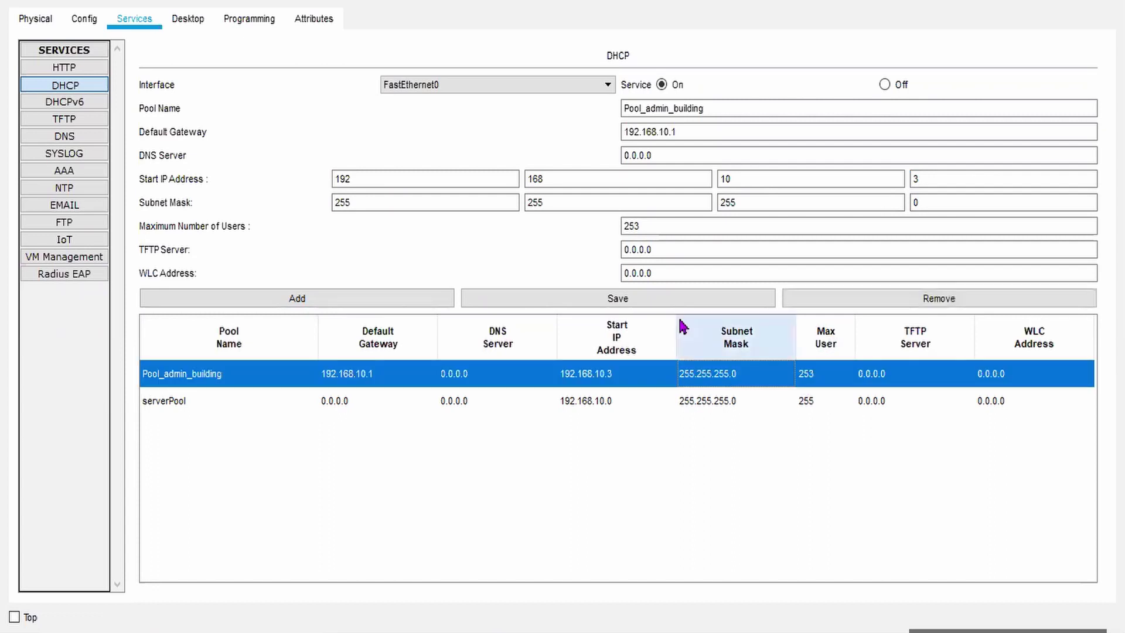
Step: Set the maximum number of users for Pool_admin_building to 50 and save the pool
drag(661, 230, 579, 222)
key(BackSpace)
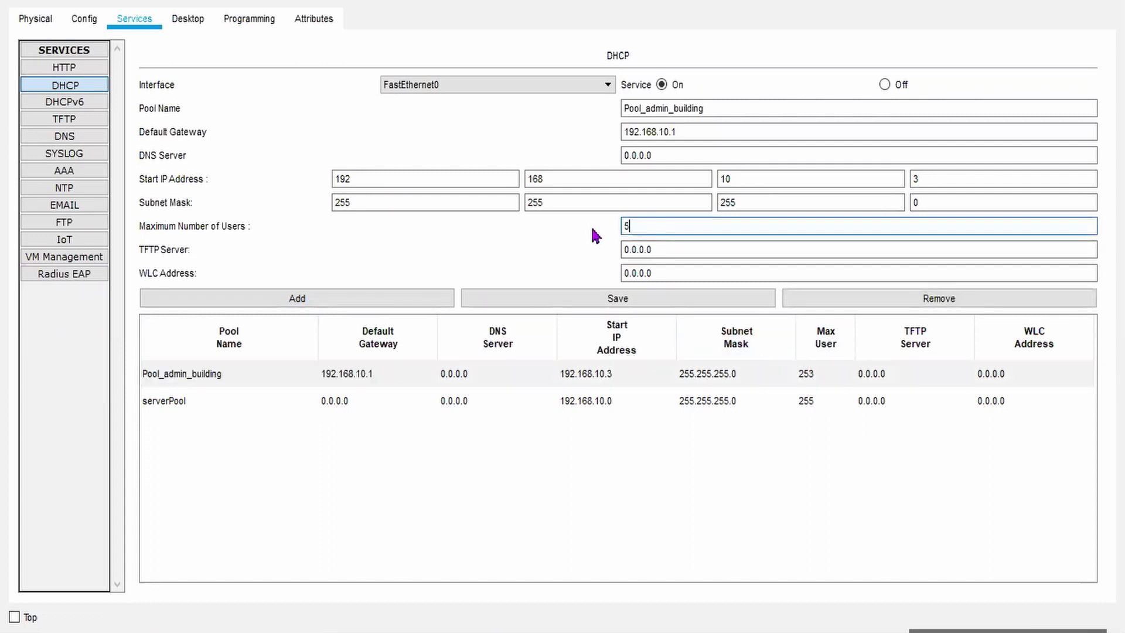
text(50)
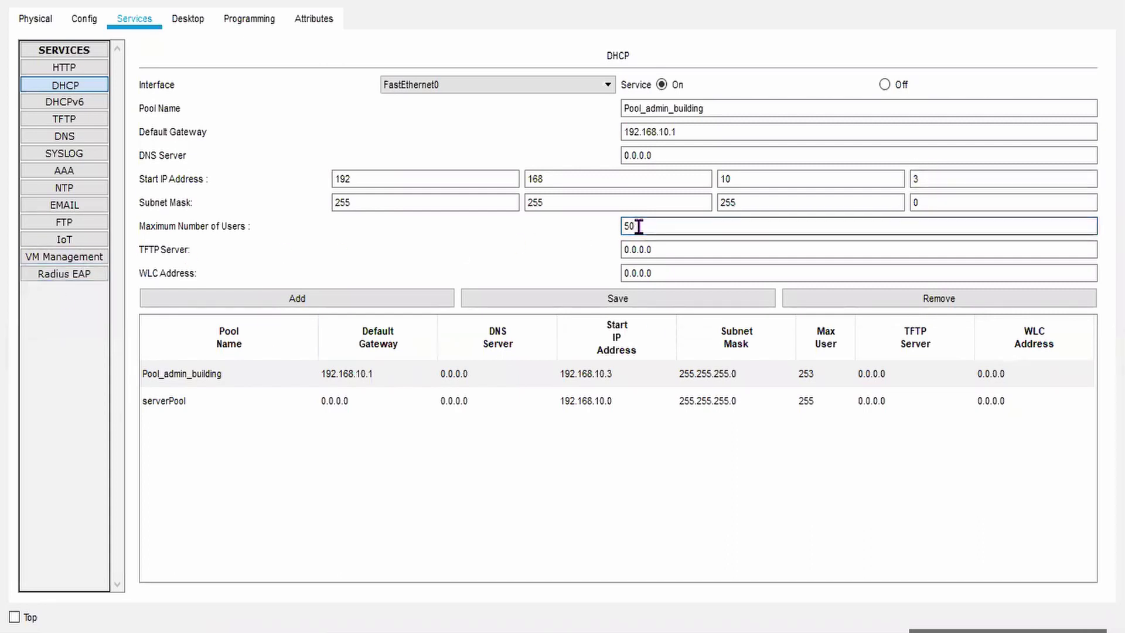
click(640, 304)
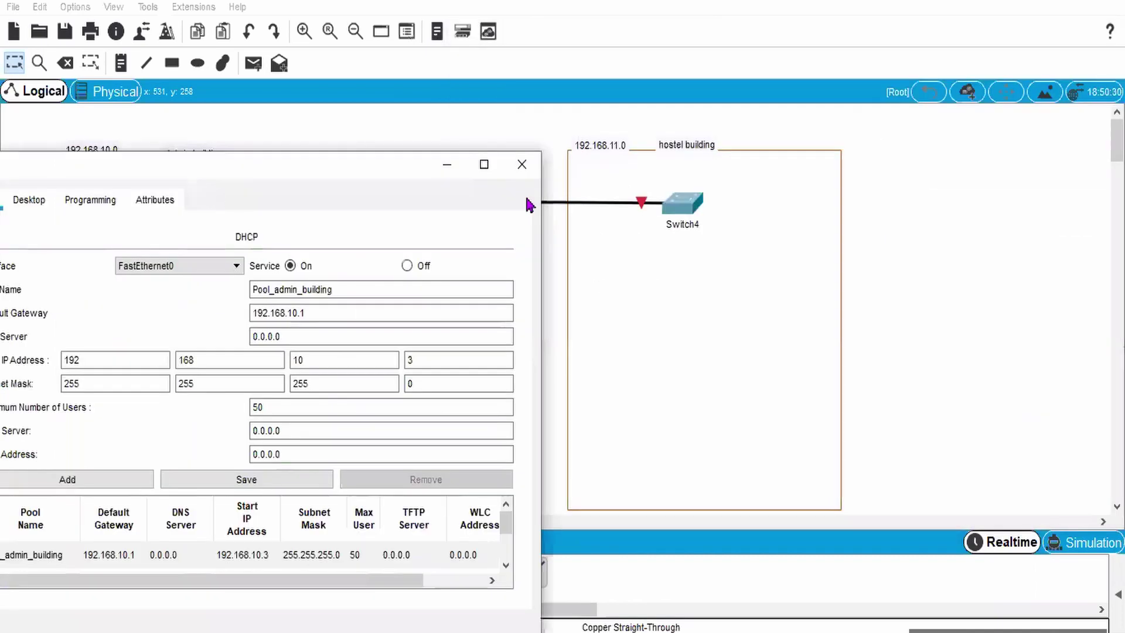
Step: Enlarge the server window and enter Pool_Hostel_building as the name for a second DHCP pool
click(484, 164)
click(710, 130)
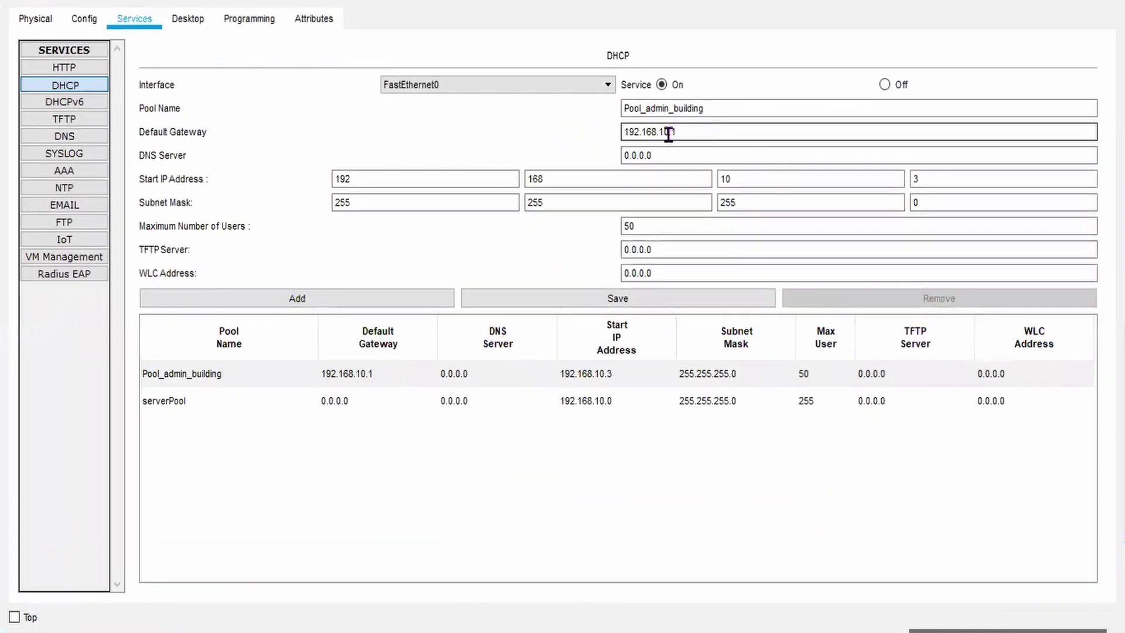
click(708, 107)
drag(702, 108, 645, 111)
text(Ho)
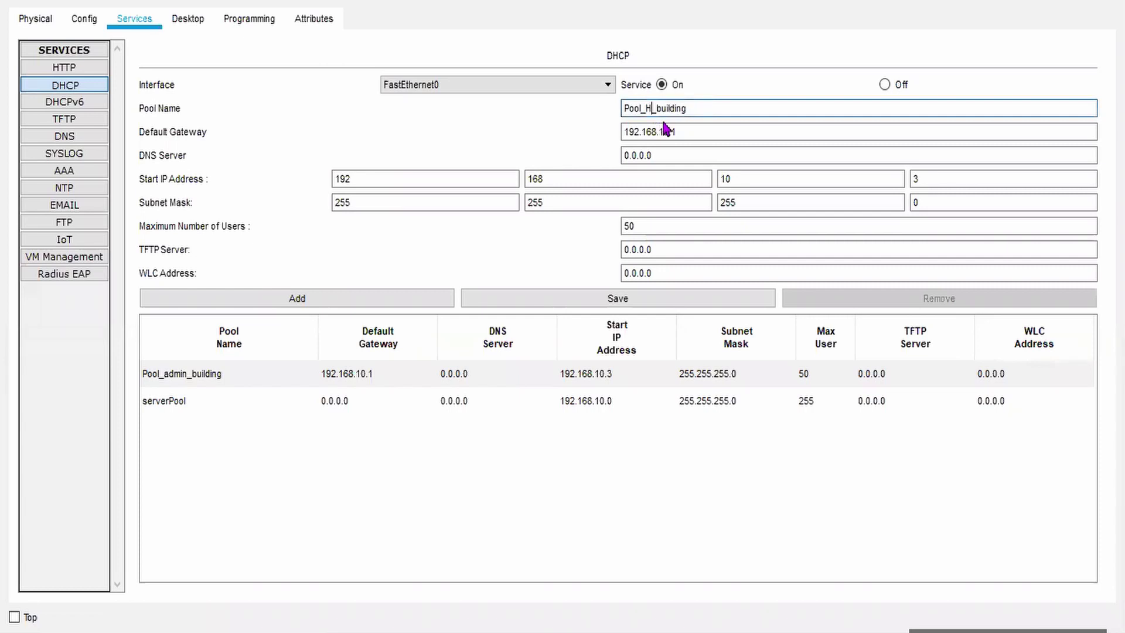
text(stel)
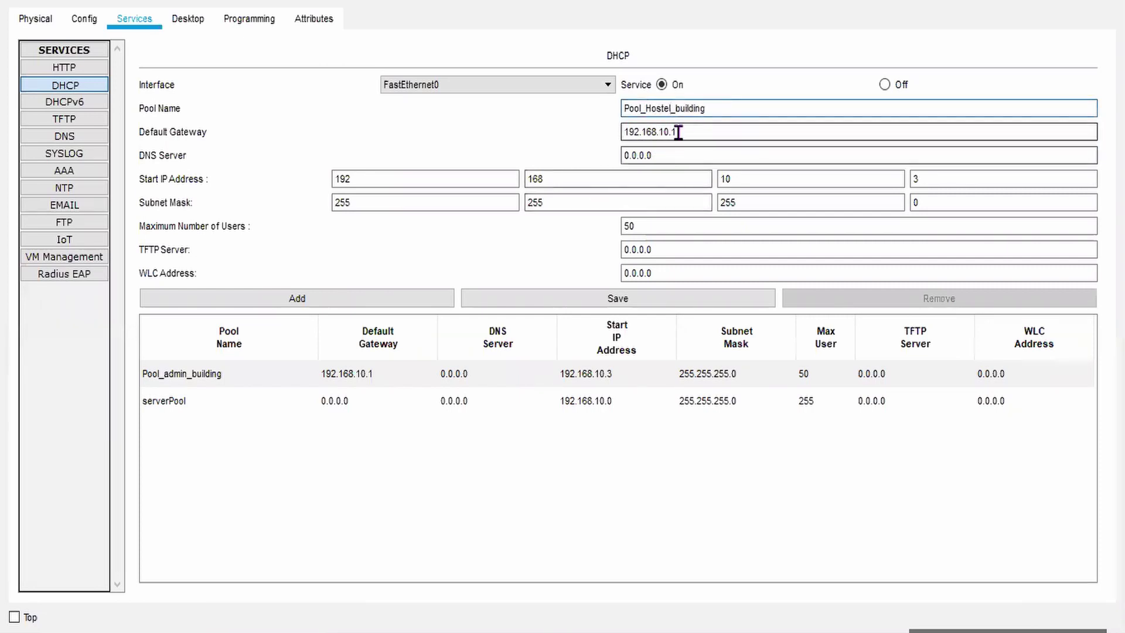
Step: Set the hostel pool's default gateway to 192.168.11.1 and its start IP address to 192.168.11.20
key(Tab)
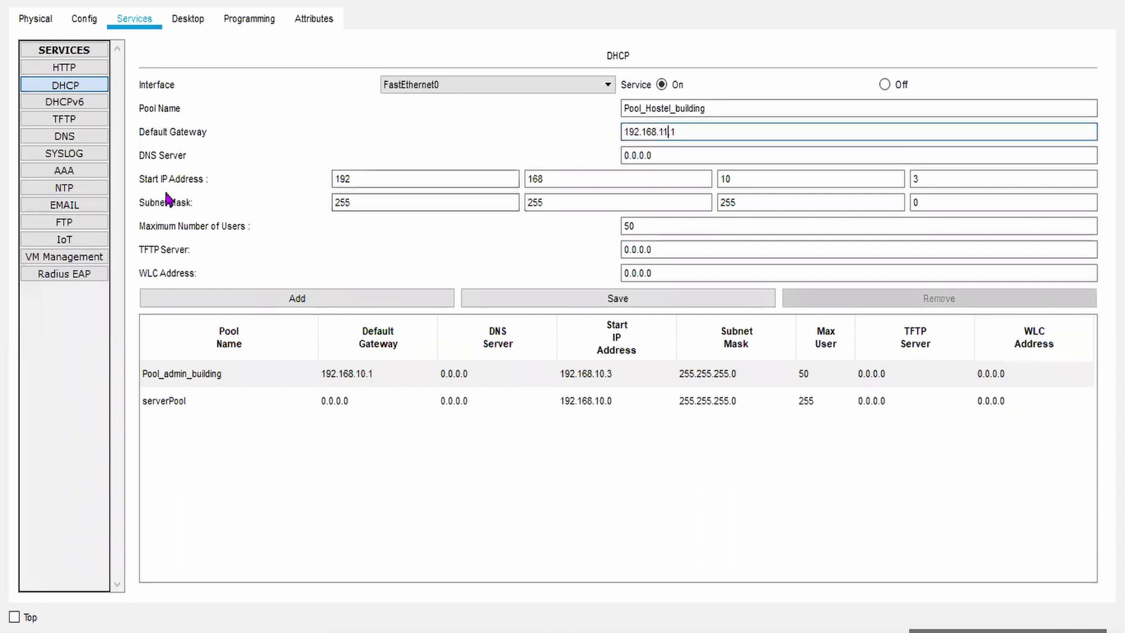
double_click(717, 179)
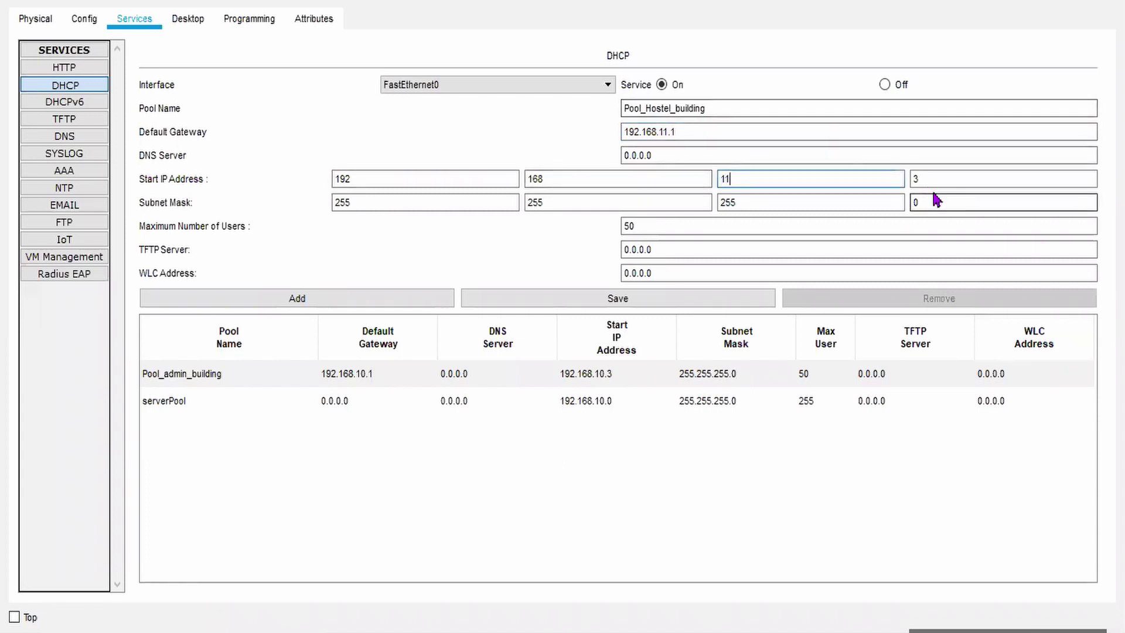
drag(928, 179, 883, 178)
text(20)
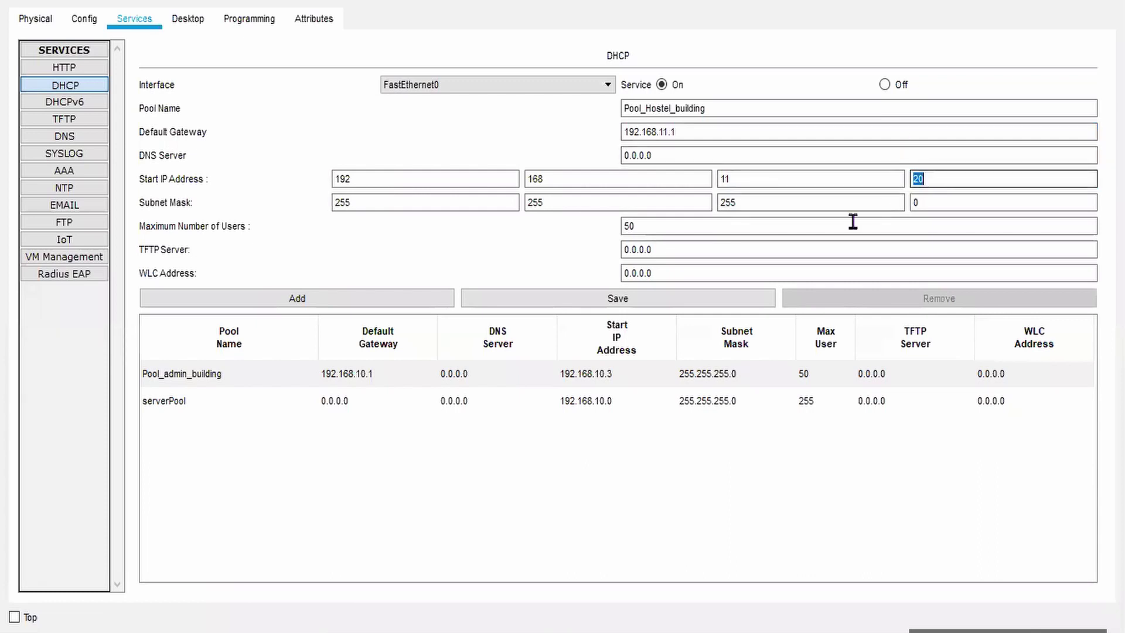
Step: Set the hostel pool's maximum number of users to 70 and add the pool to the DHCP server
drag(680, 230, 573, 229)
text(70)
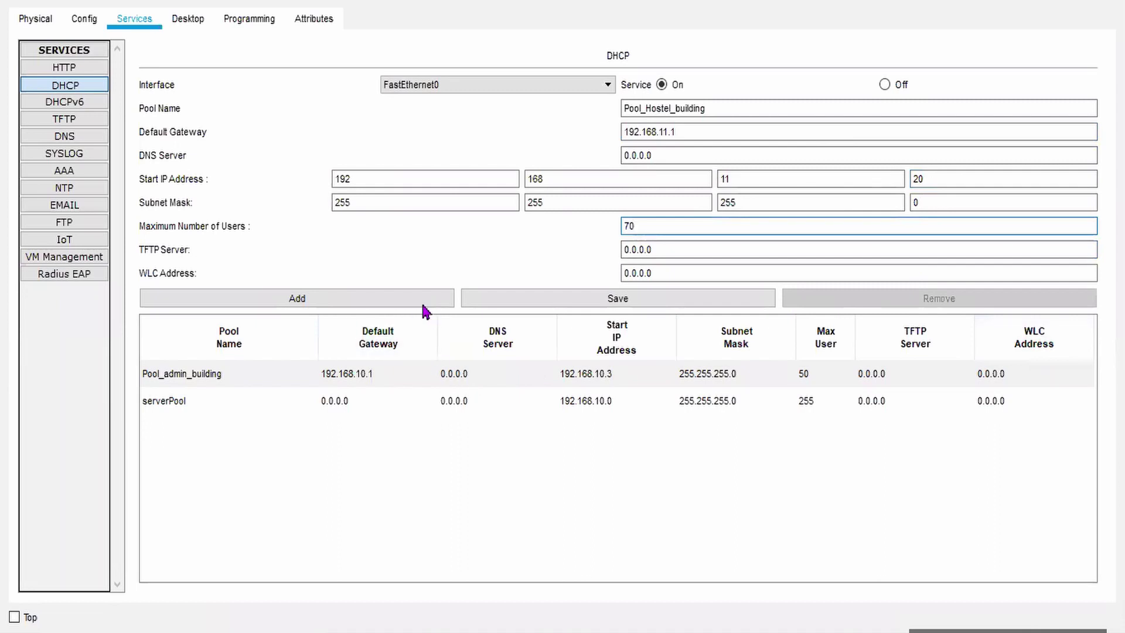
click(362, 298)
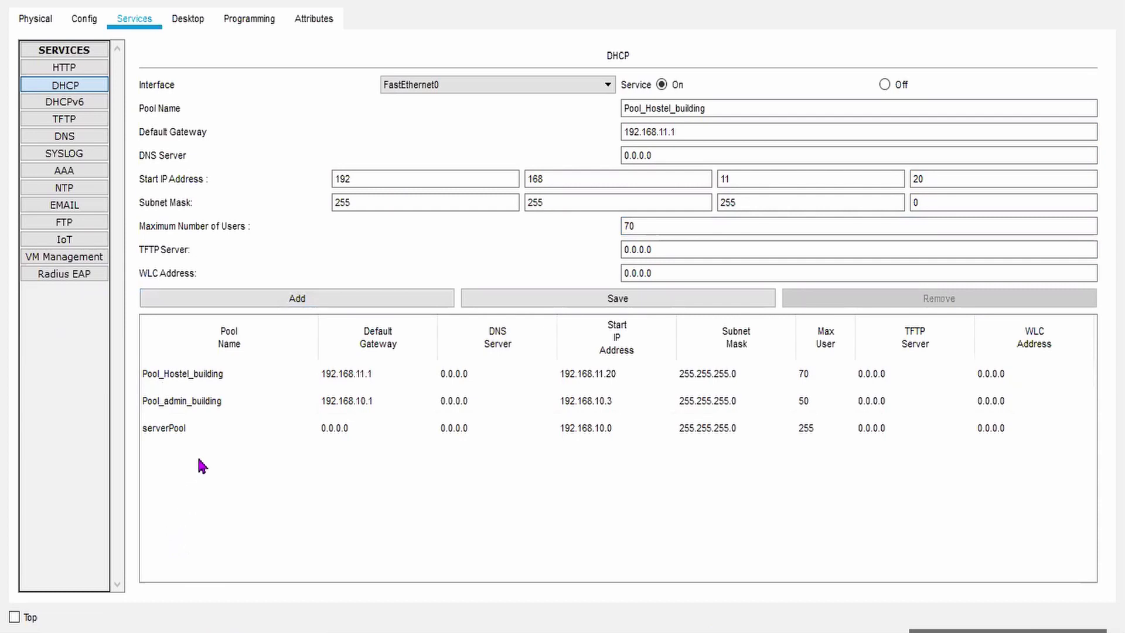
click(176, 435)
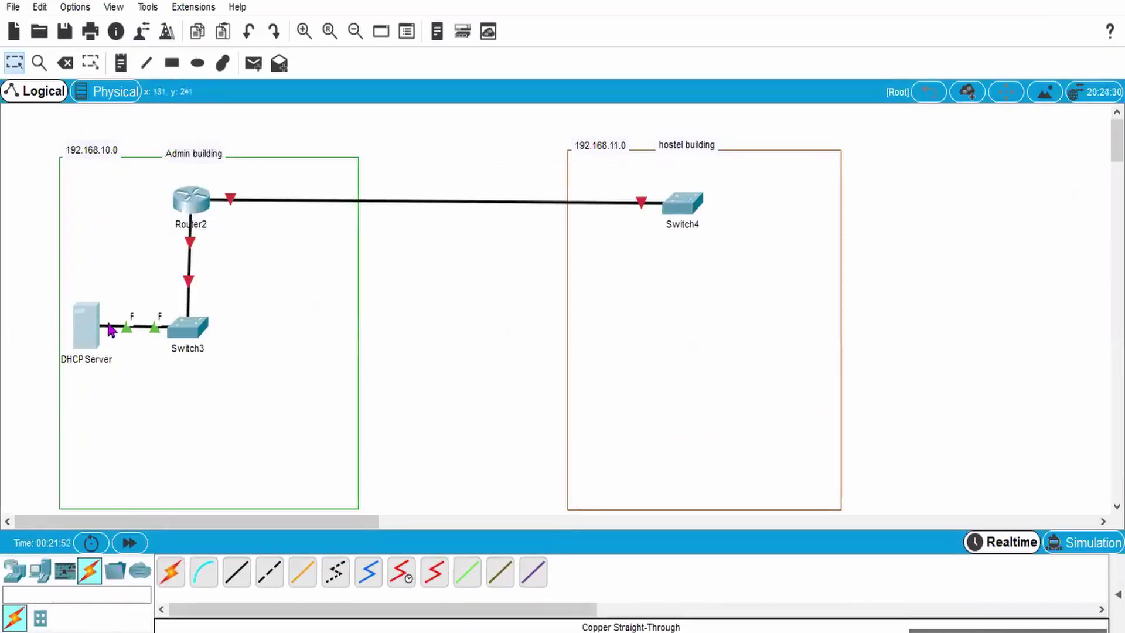
Step: Configure Router2's FastEthernet0/0 interface, which faces Switch3, with IP address 192.168.10.1 and subnet mask 255.255.255.0
click(199, 210)
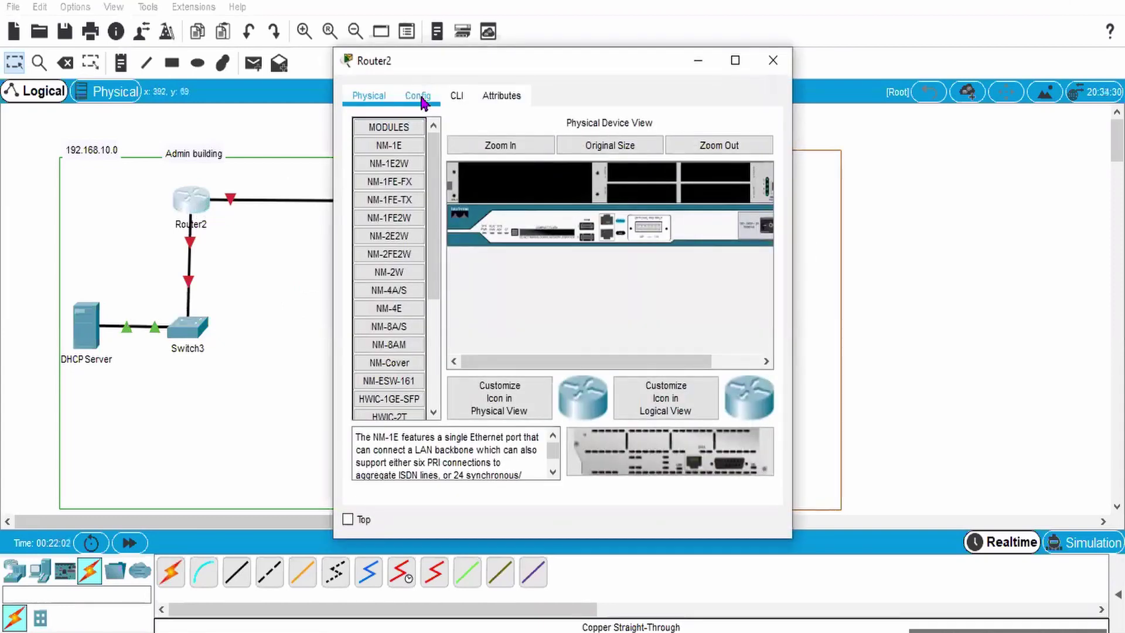
click(421, 98)
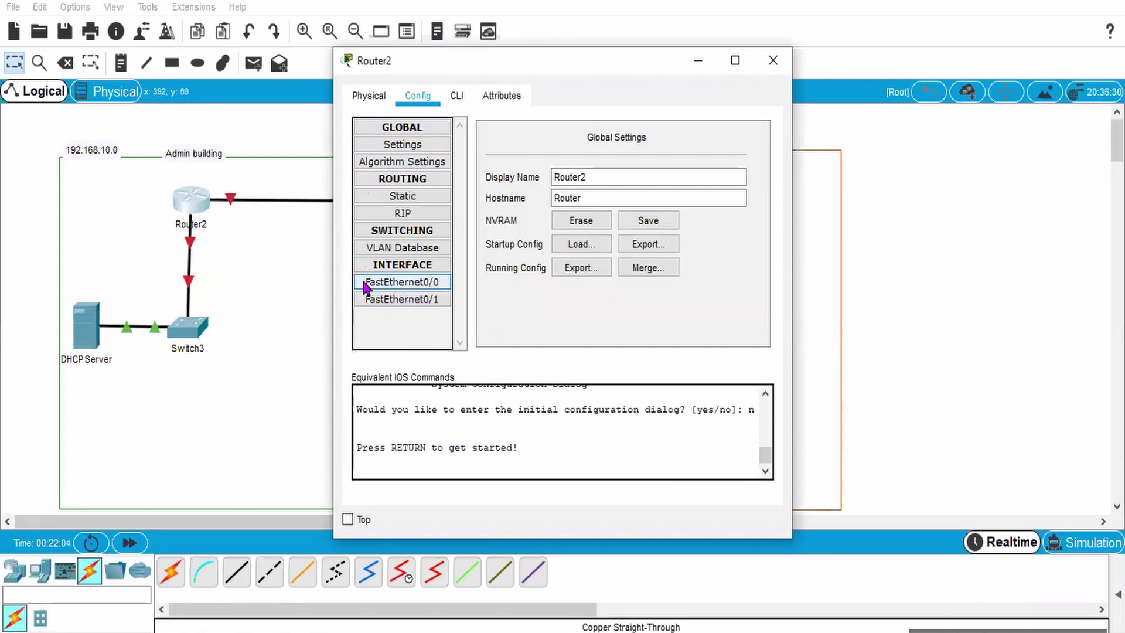
click(437, 282)
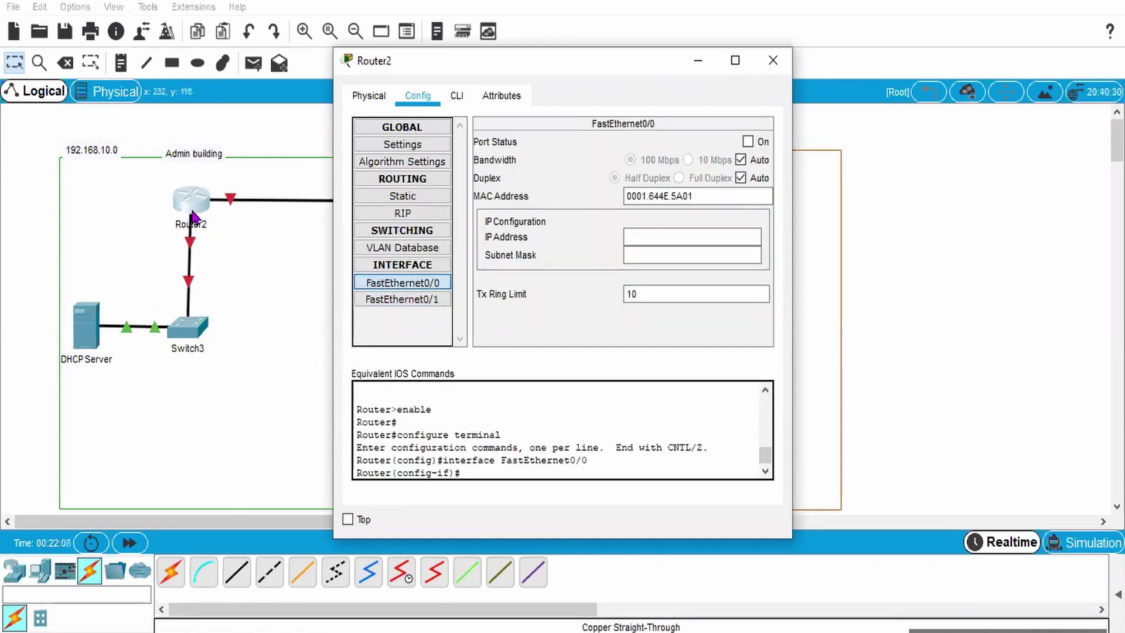
click(698, 60)
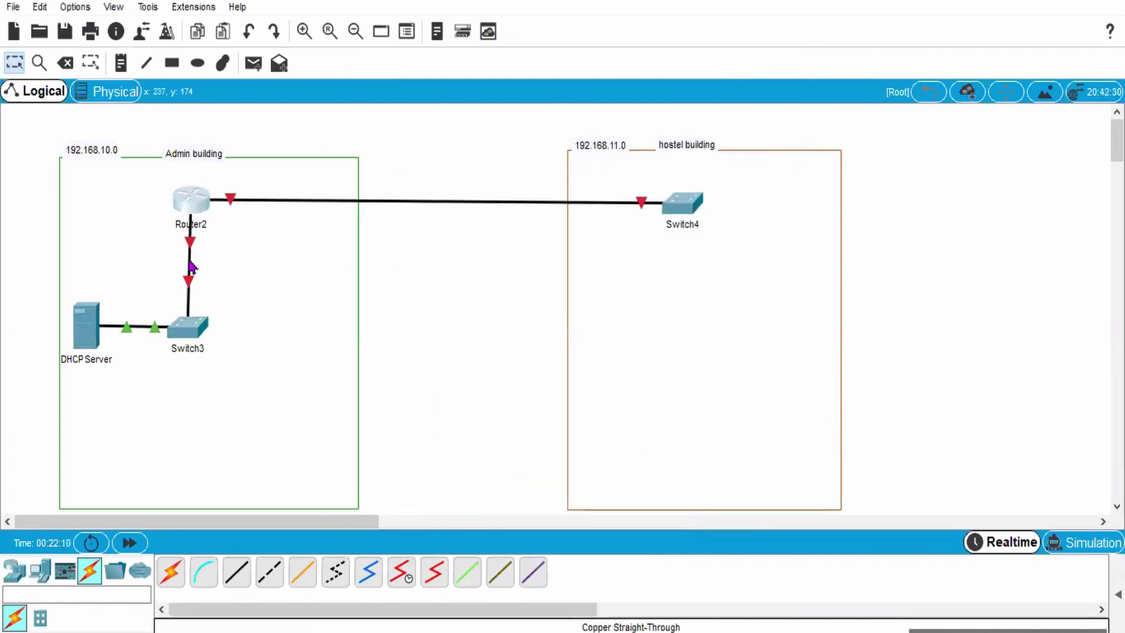
mouse_move(192, 267)
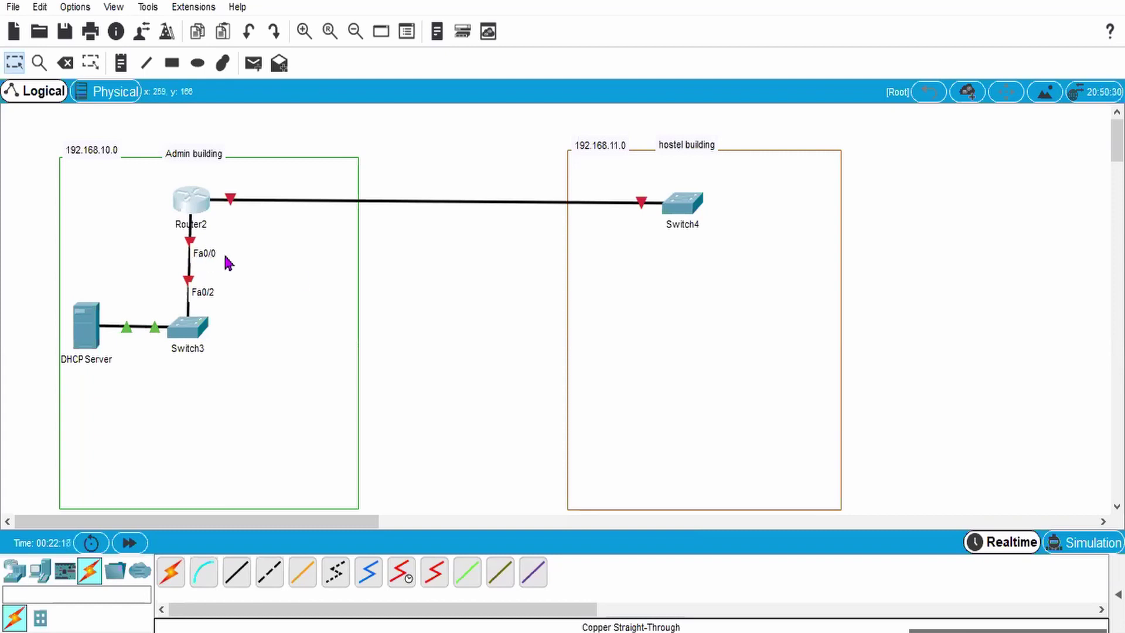
click(648, 571)
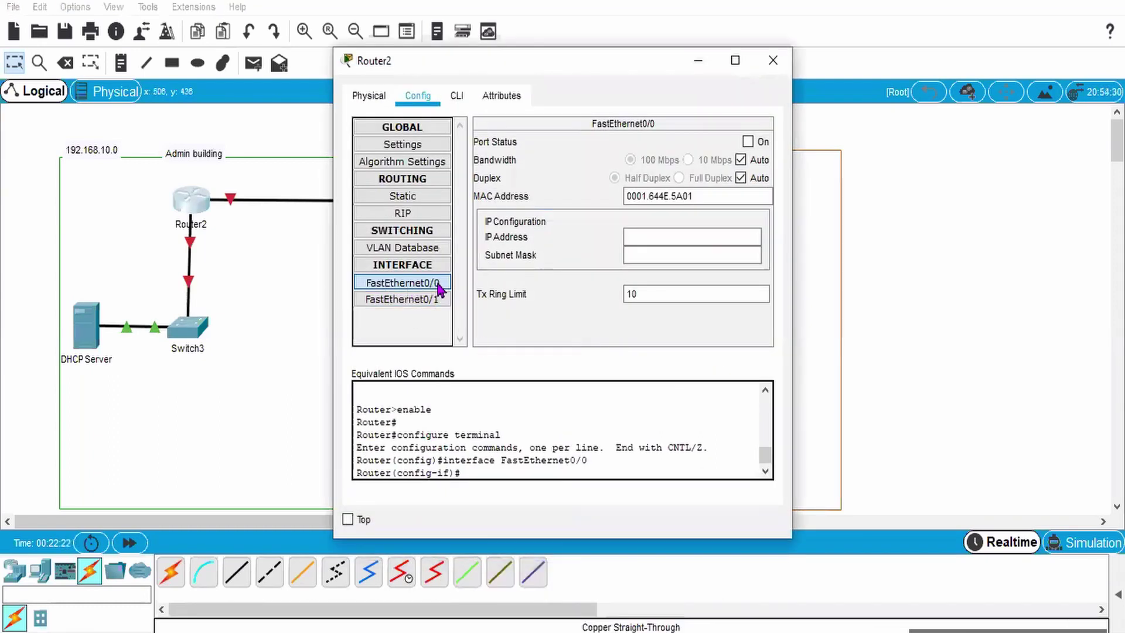
click(709, 238)
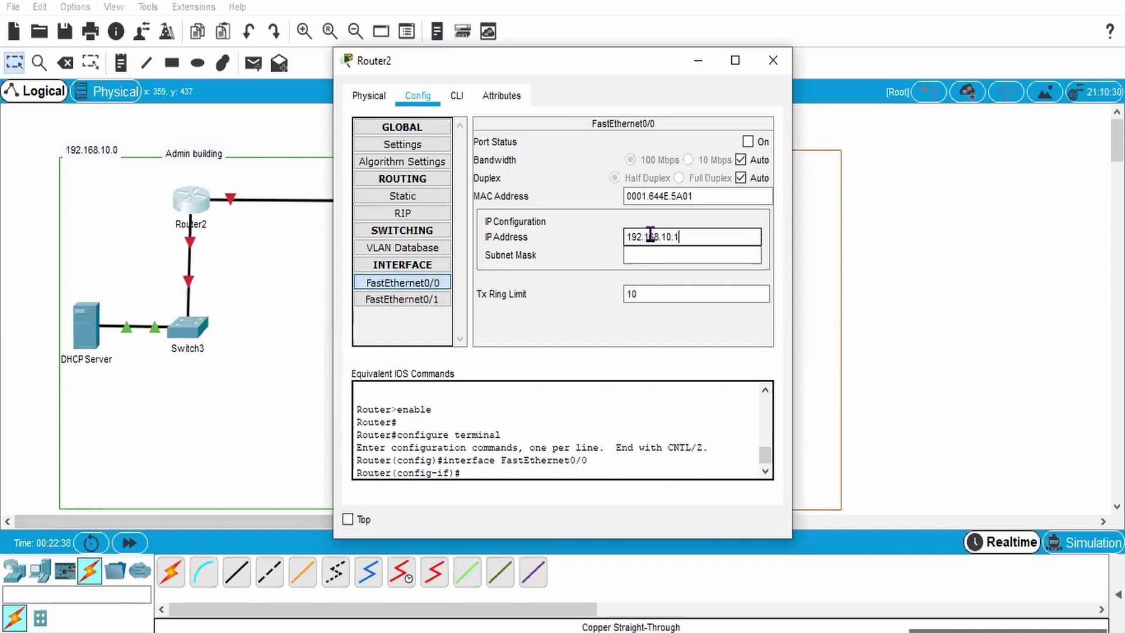
click(661, 254)
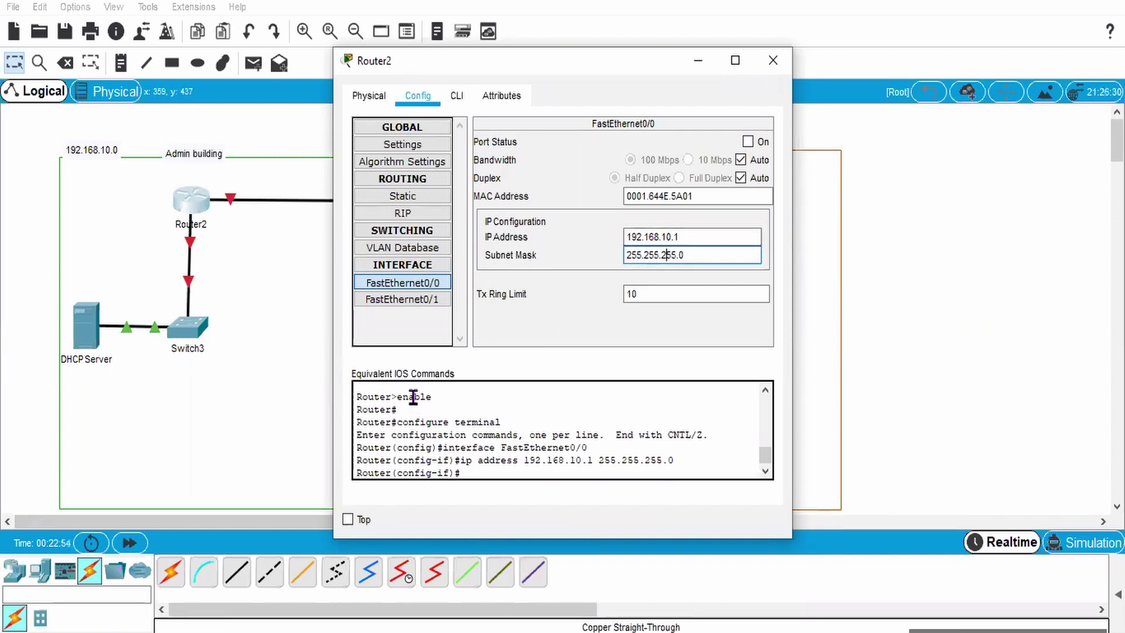
Step: Review the equivalent IOS commands for entering configuration mode, selecting FastEthernet0/0 and assigning its IP address
drag(414, 398, 425, 447)
click(767, 474)
click(766, 474)
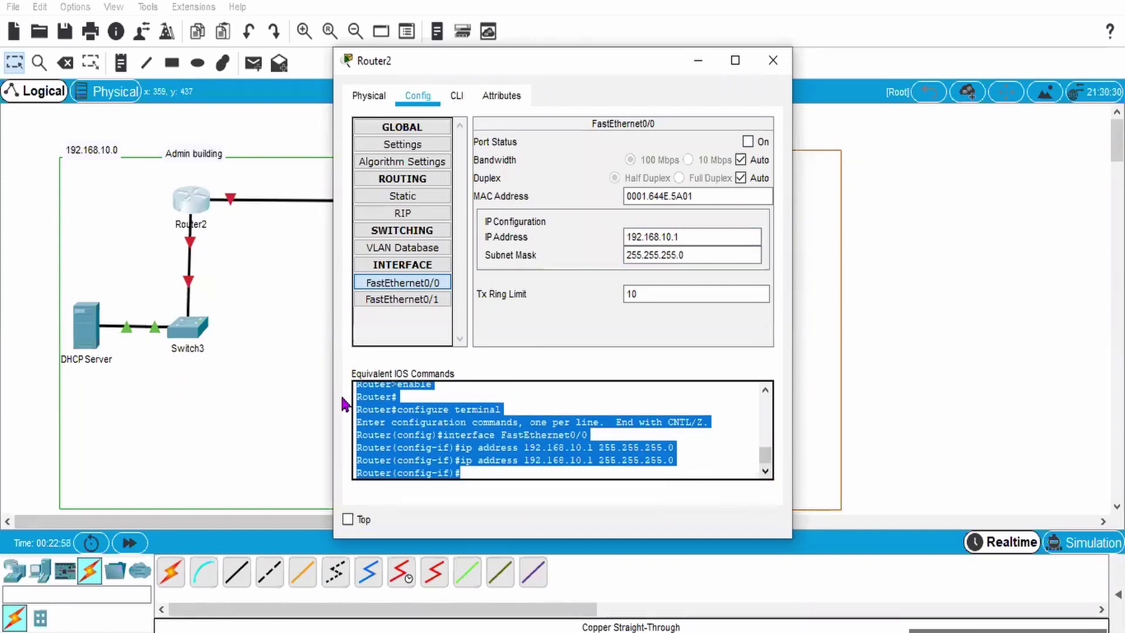
click(408, 391)
drag(402, 409, 501, 410)
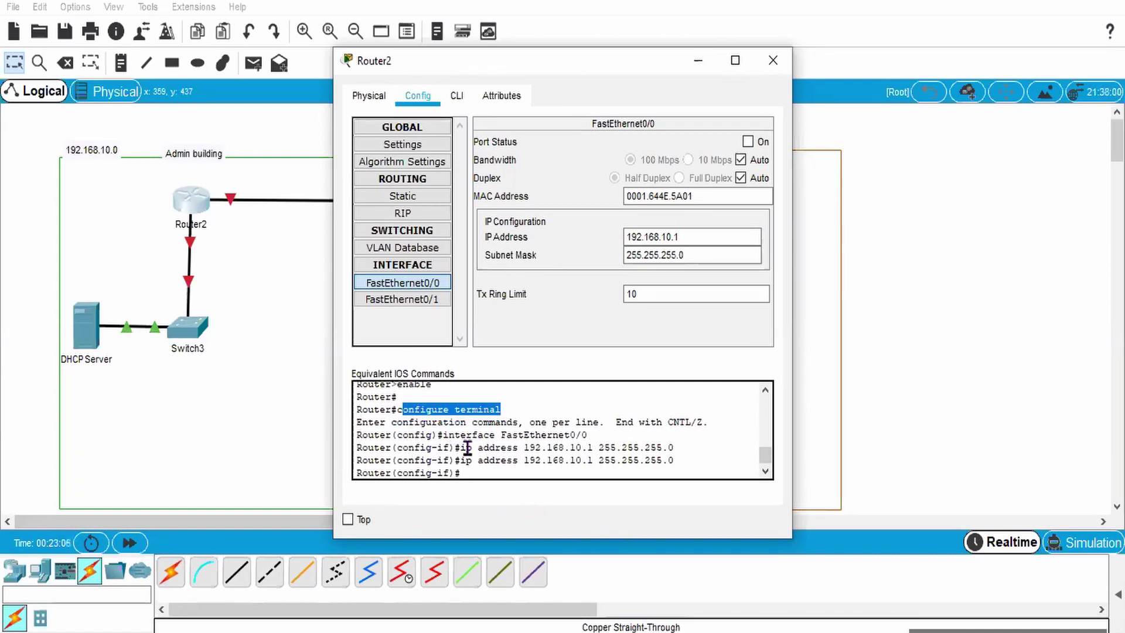
drag(449, 434, 570, 434)
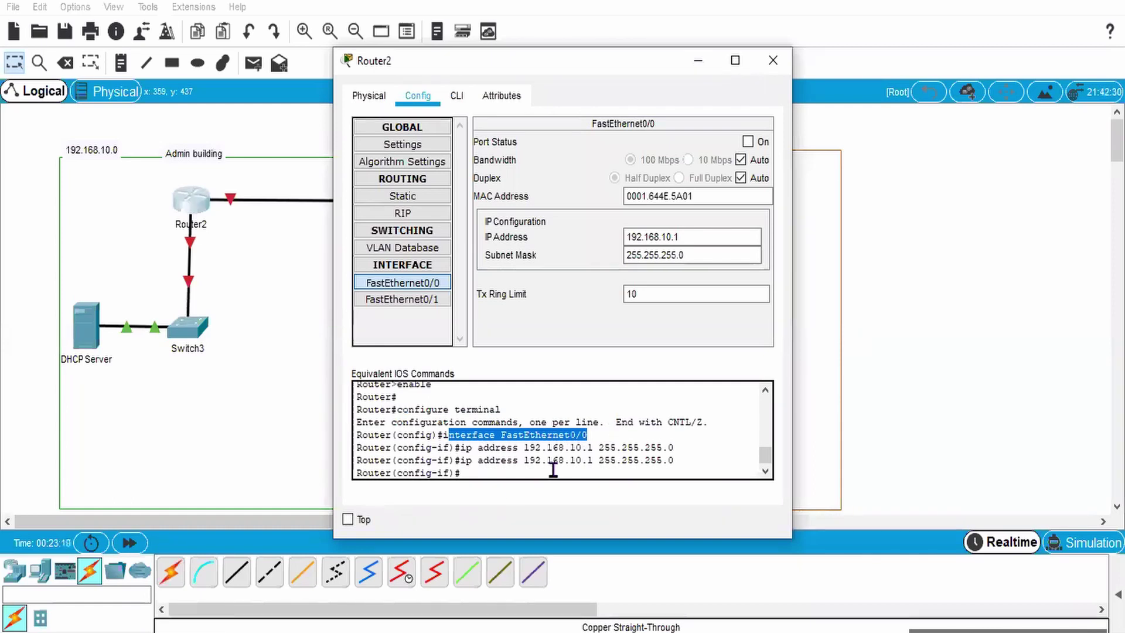
drag(465, 448, 698, 462)
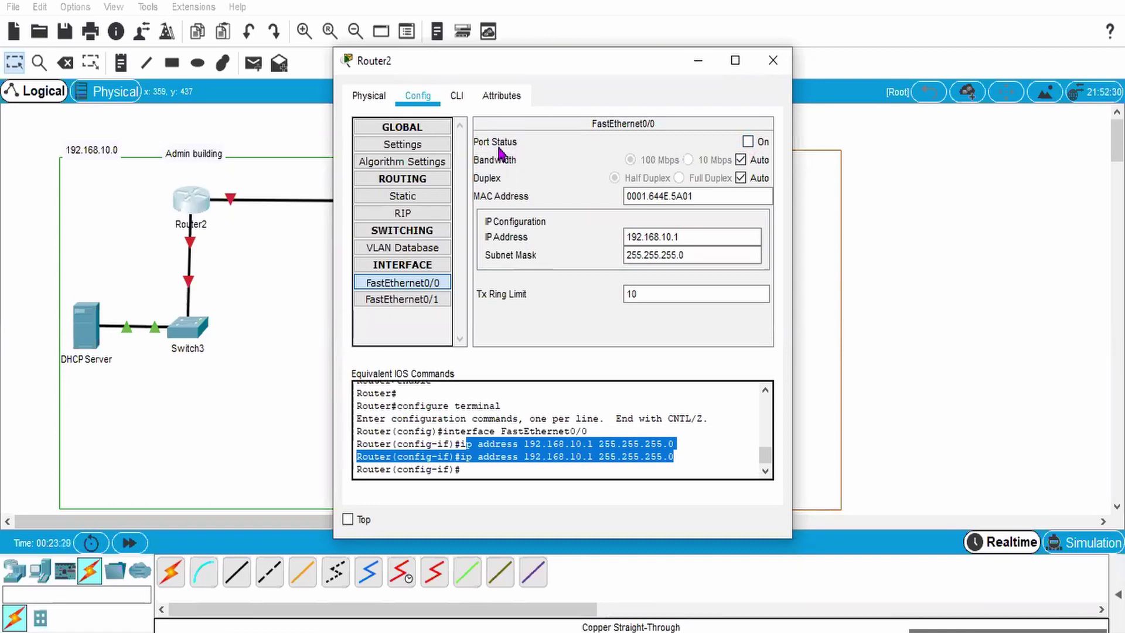
Step: Turn on Router2's FastEthernet0/0 port and highlight the equivalent no shutdown command
click(748, 141)
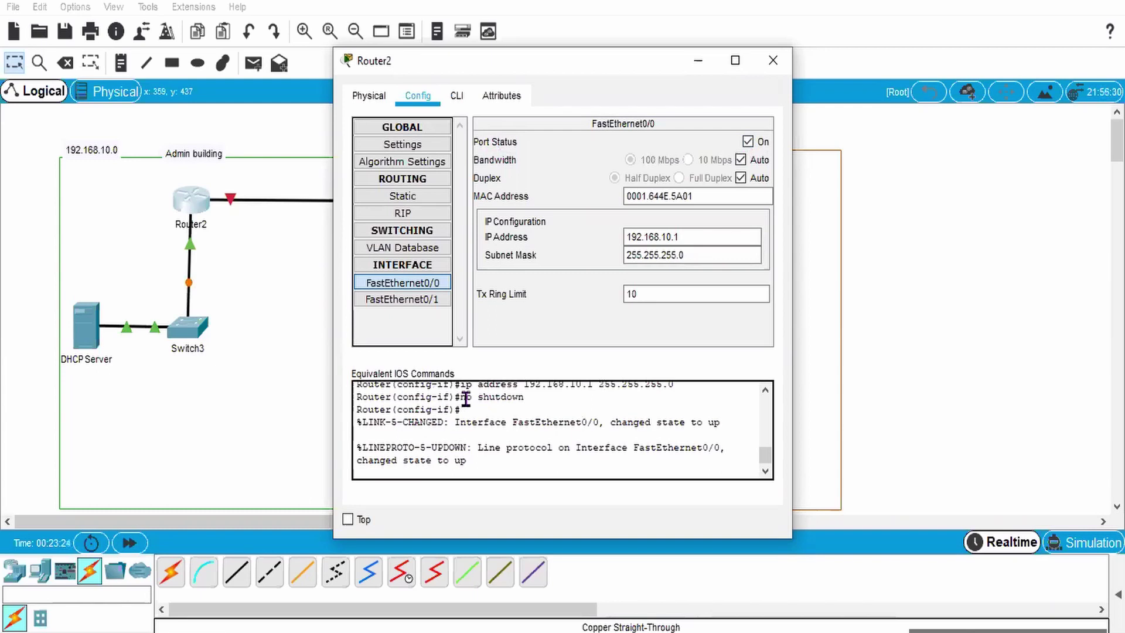
drag(462, 398, 524, 398)
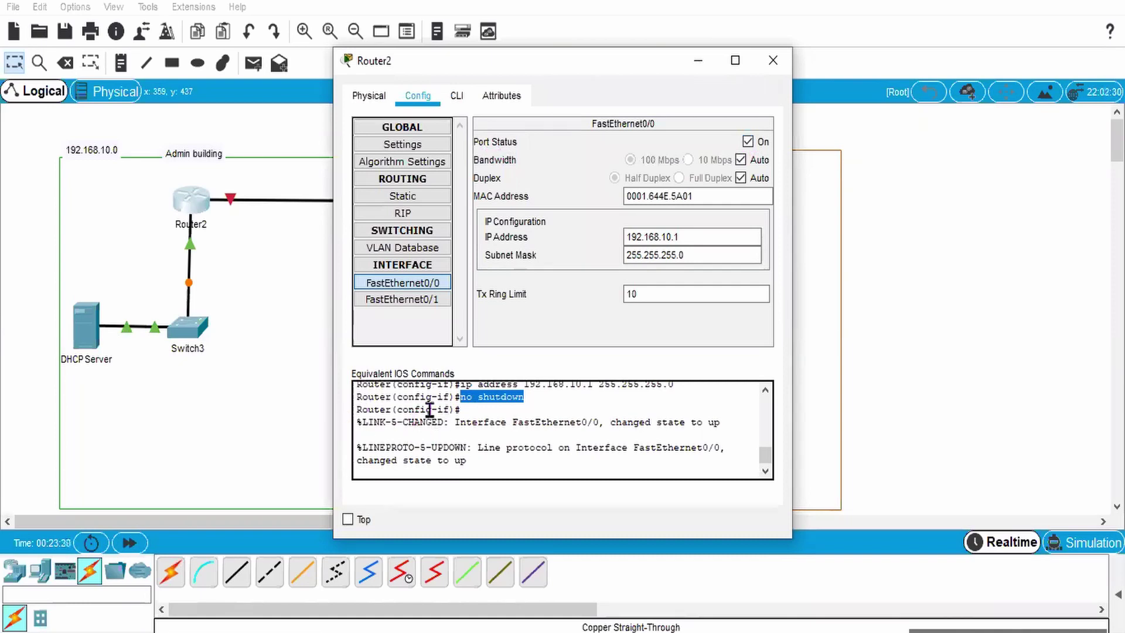
Step: Configure Router2's FastEthernet0/1 interface, which faces Switch4, with IP address 192.168.11.1 and subnet mask 255.255.255.0
click(396, 302)
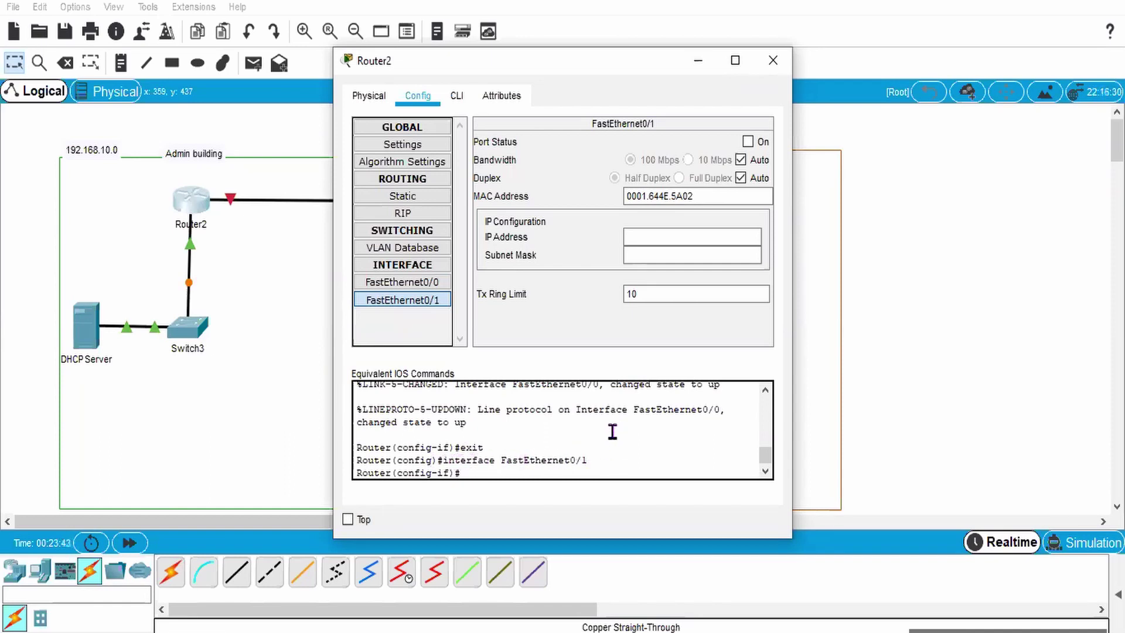
click(644, 236)
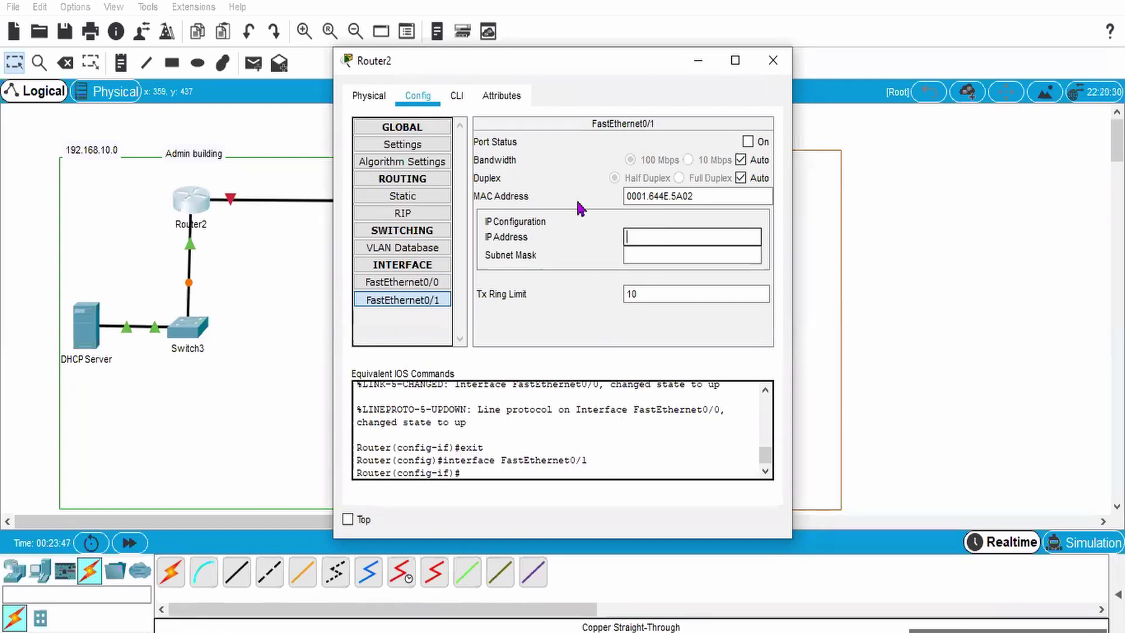
drag(610, 62, 807, 61)
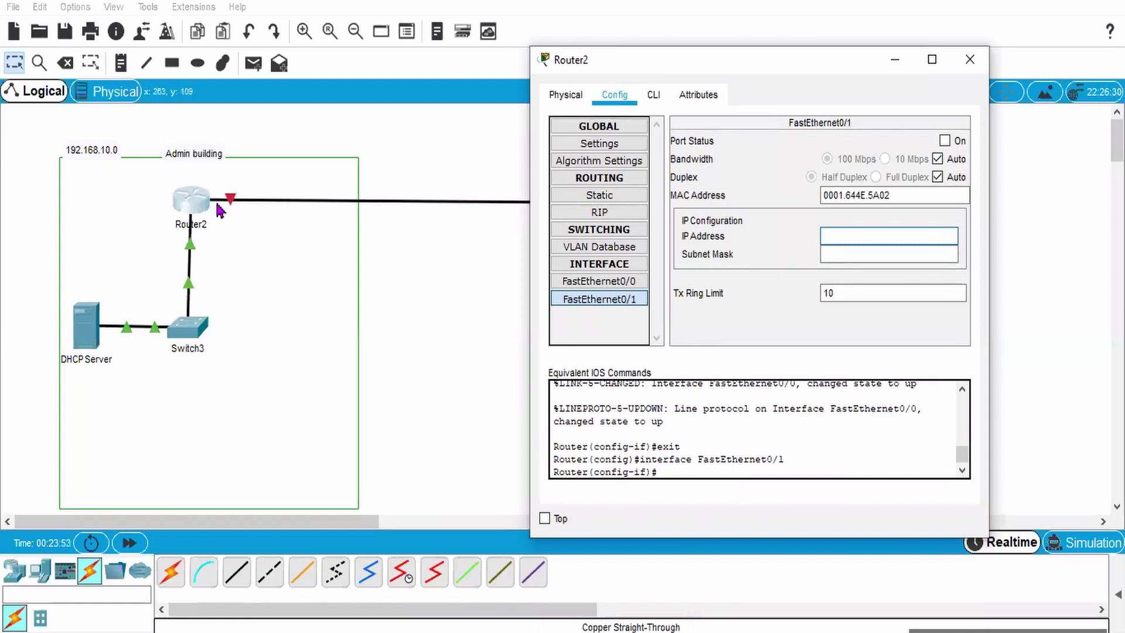
drag(827, 67, 416, 63)
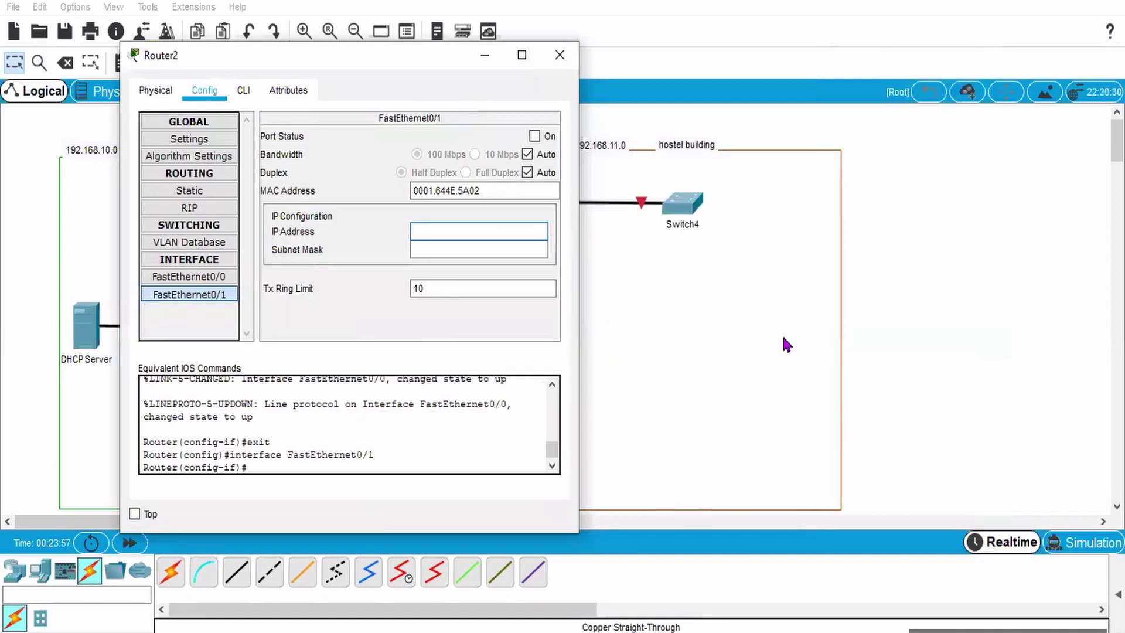
drag(394, 63, 778, 35)
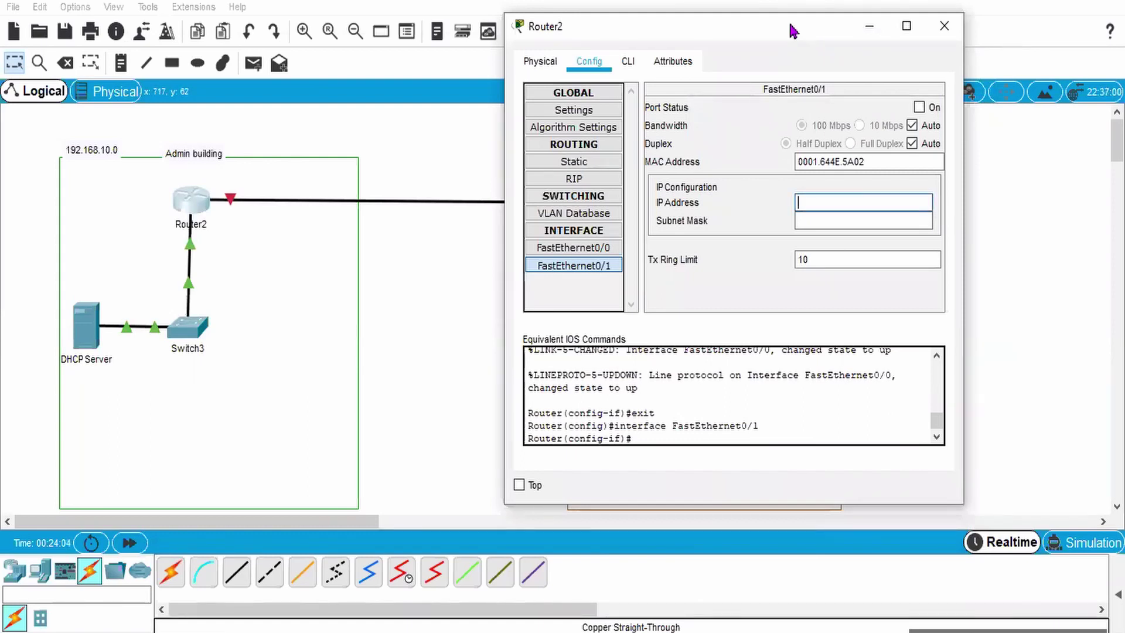
drag(792, 30, 387, 14)
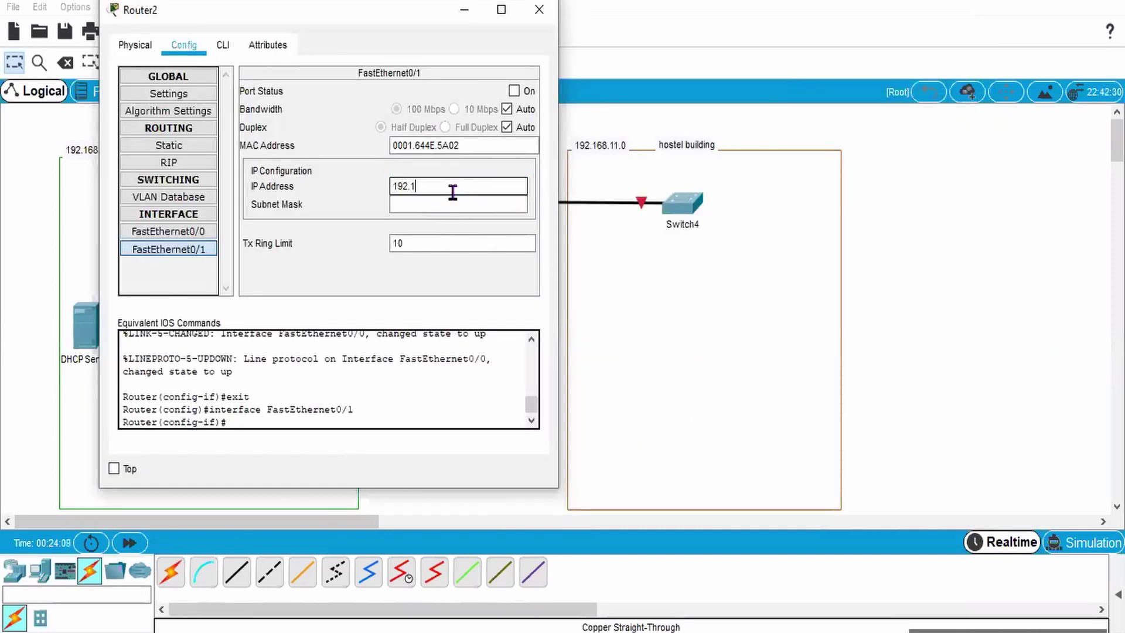
text(1.1)
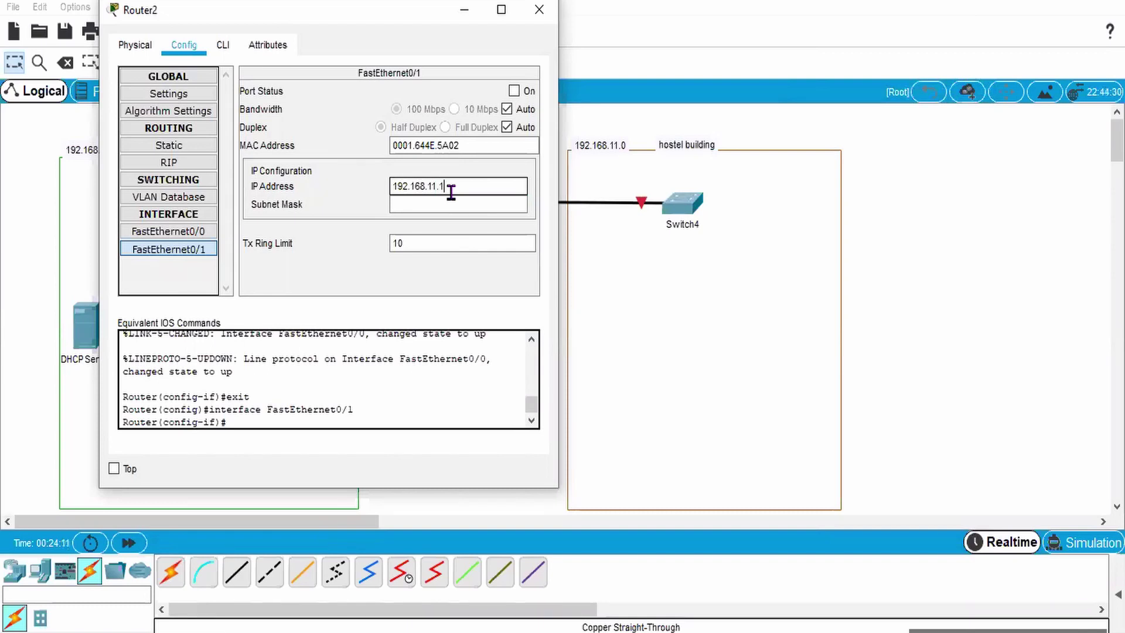
click(444, 205)
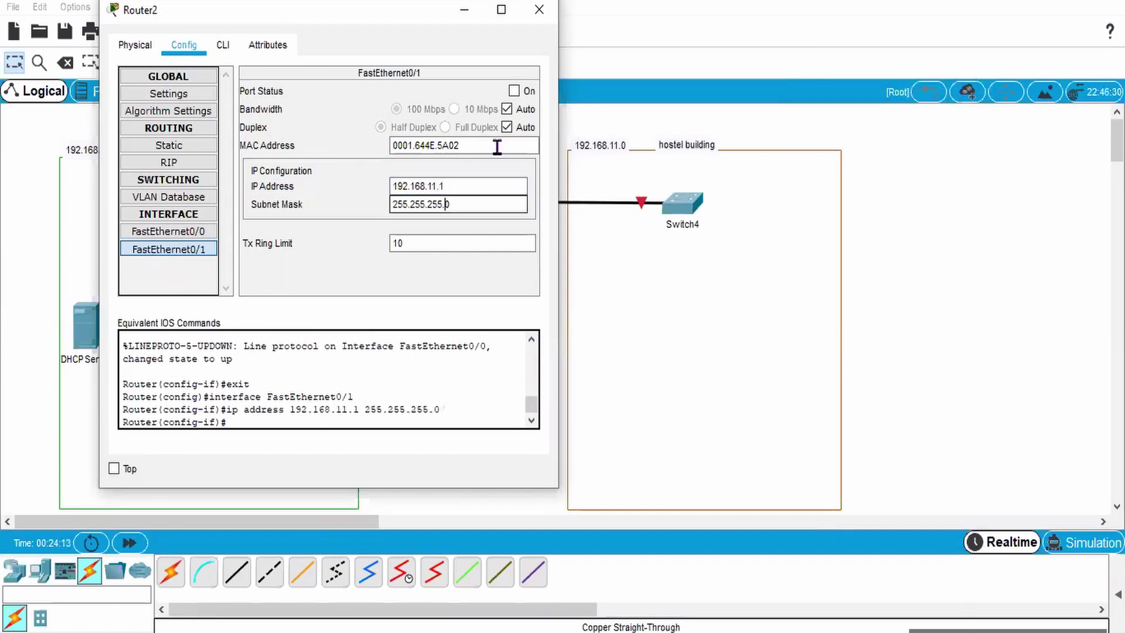
Step: Turn on Router2's FastEthernet0/1 port and fast-forward the simulation time
click(514, 91)
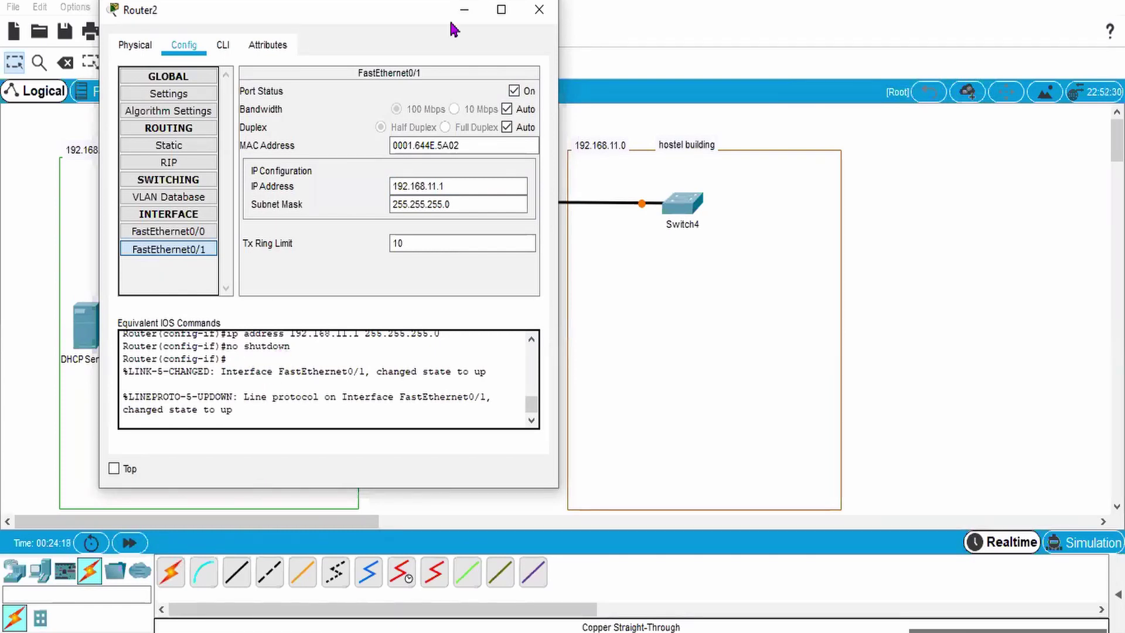
click(539, 15)
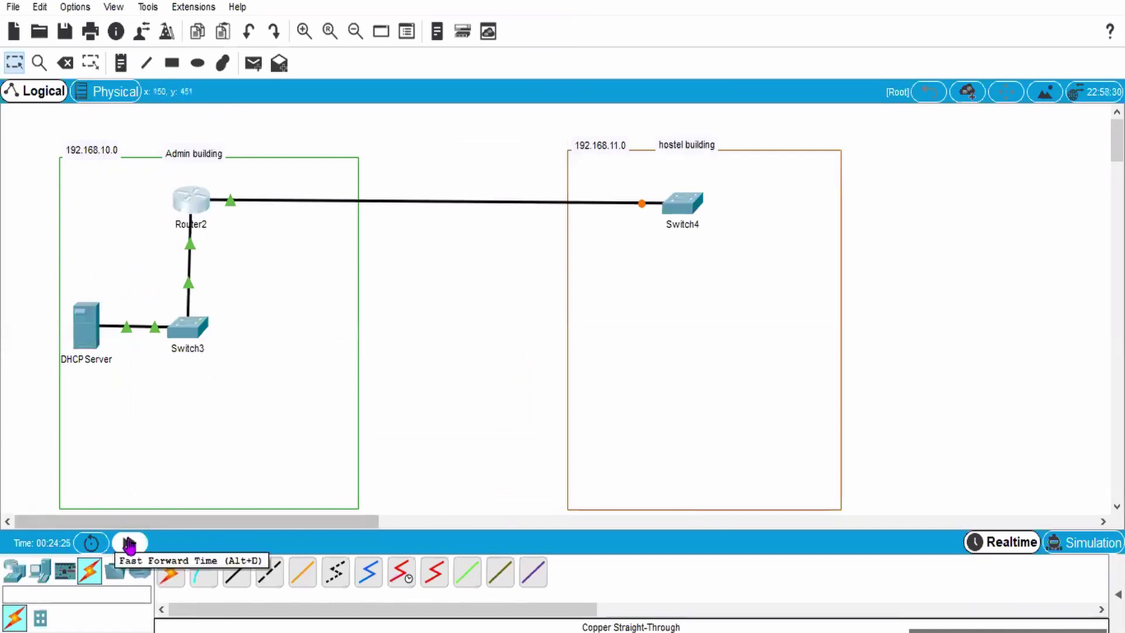
click(129, 542)
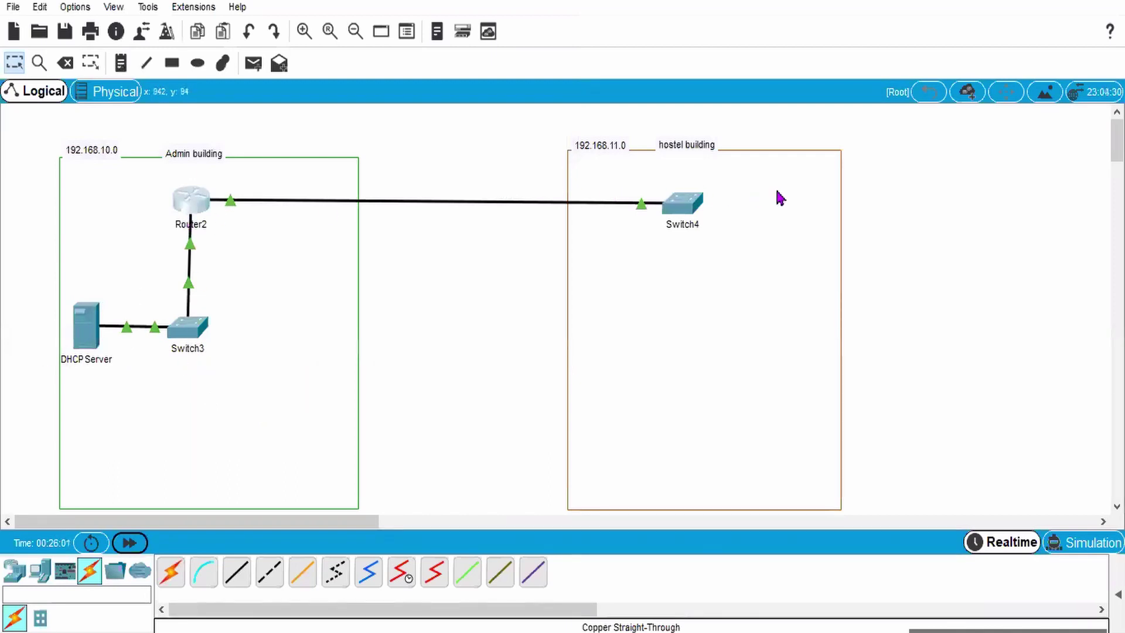
click(191, 201)
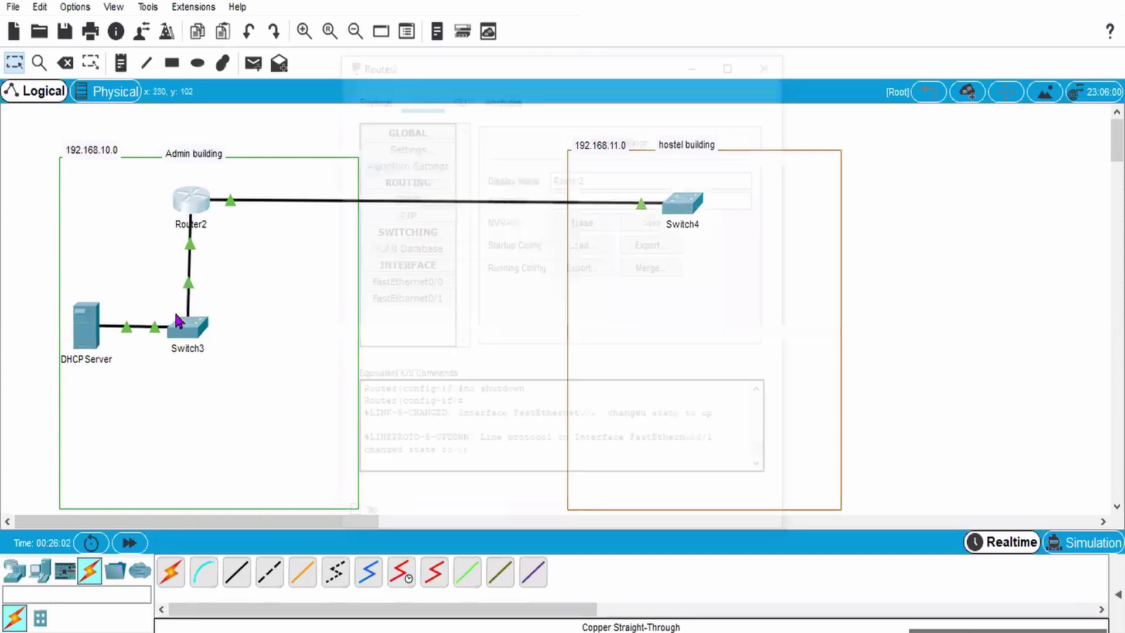
click(763, 68)
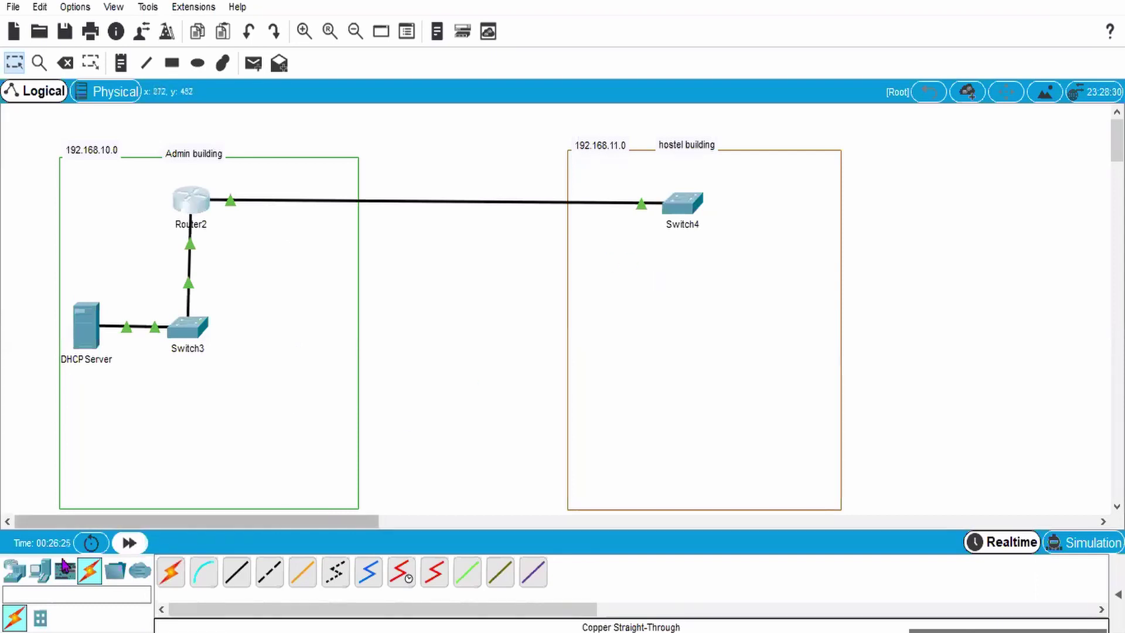
Step: Place a PC in the hostel building and connect its FastEthernet0 to Switch4's FastEthernet0/7 with a copper straight-through cable
click(40, 570)
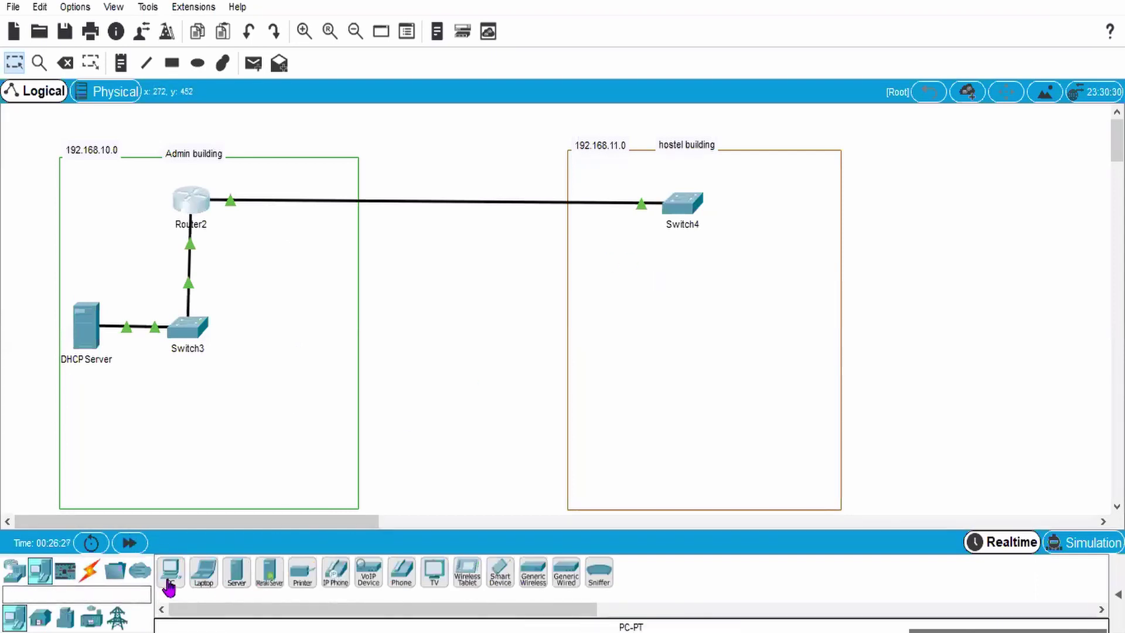
drag(169, 586, 611, 442)
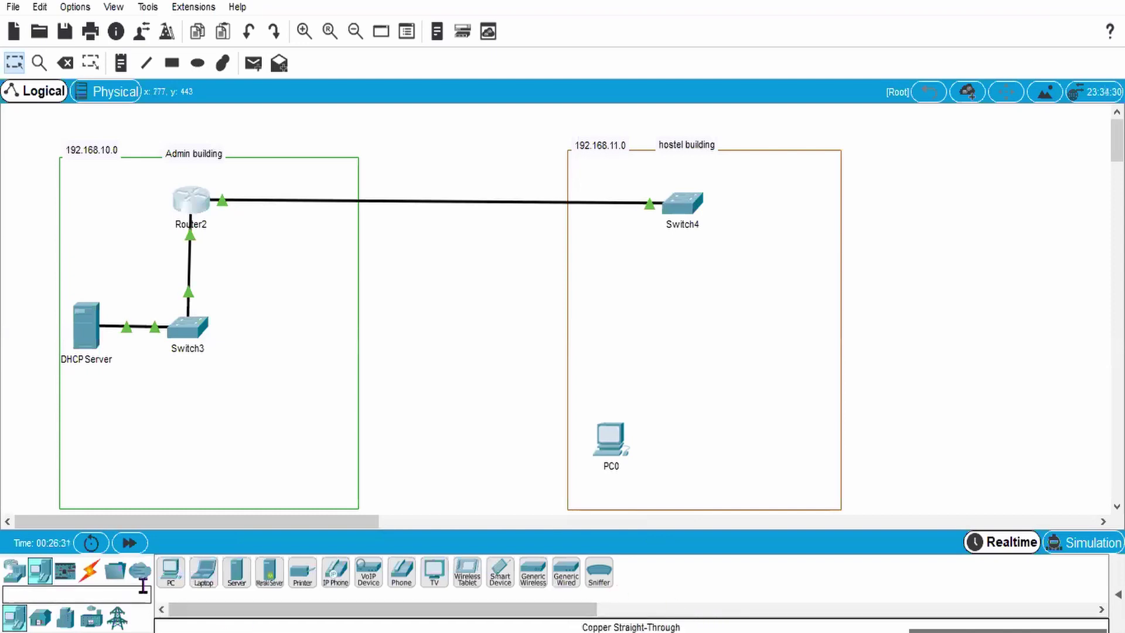
click(90, 570)
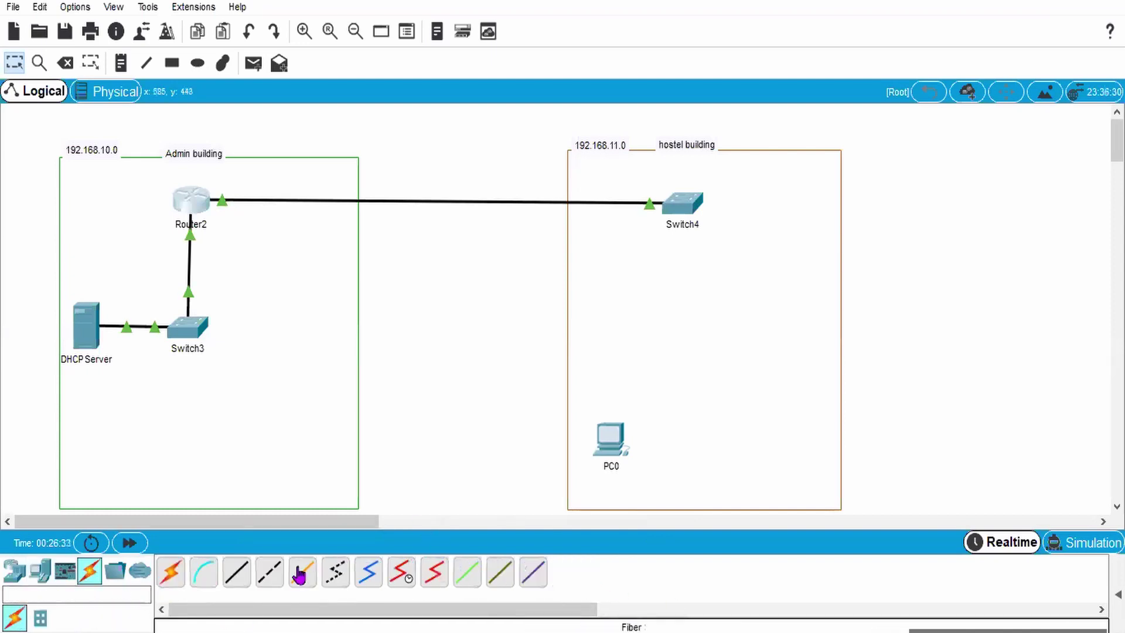
click(237, 572)
click(614, 442)
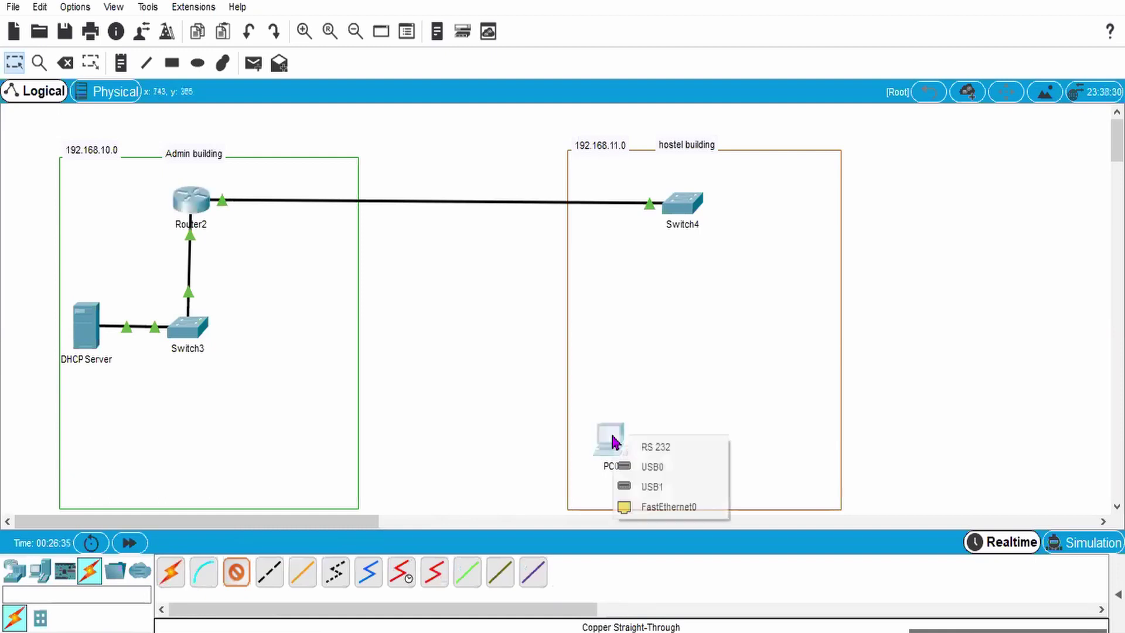
click(668, 506)
click(685, 205)
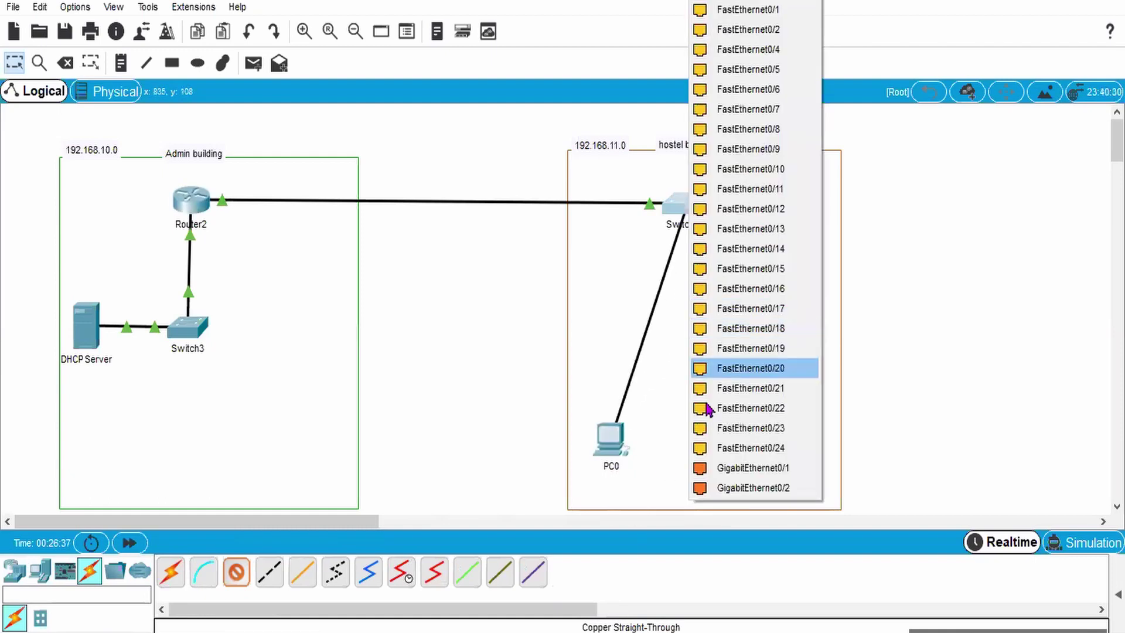
click(764, 111)
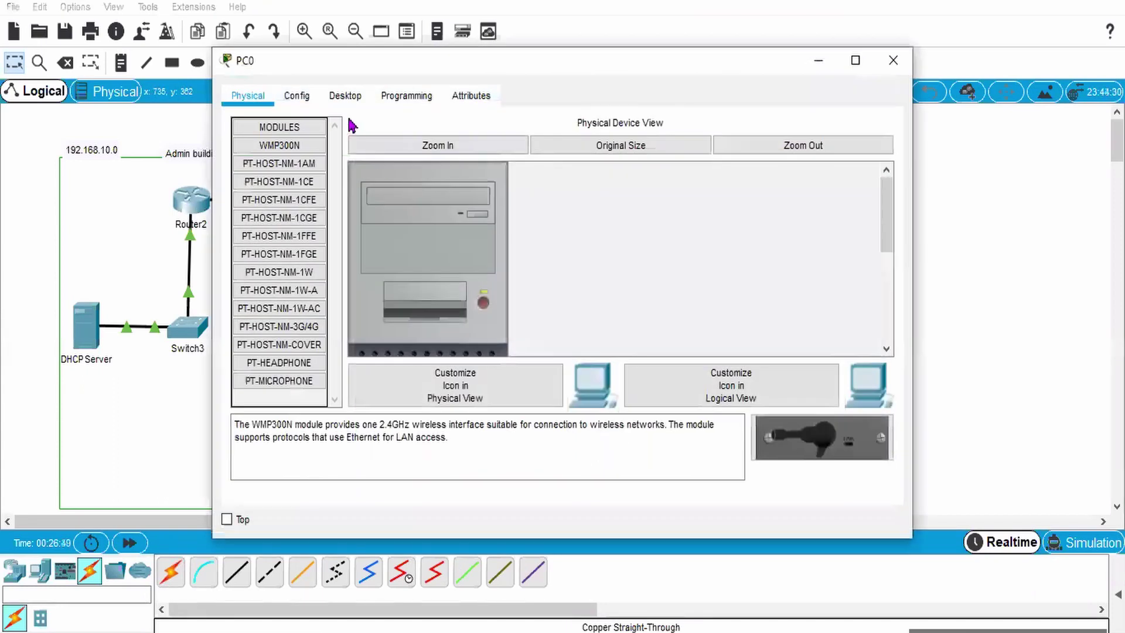
Step: Look over PC0's IP configuration and close its window without changing the addressing mode
click(345, 96)
click(277, 198)
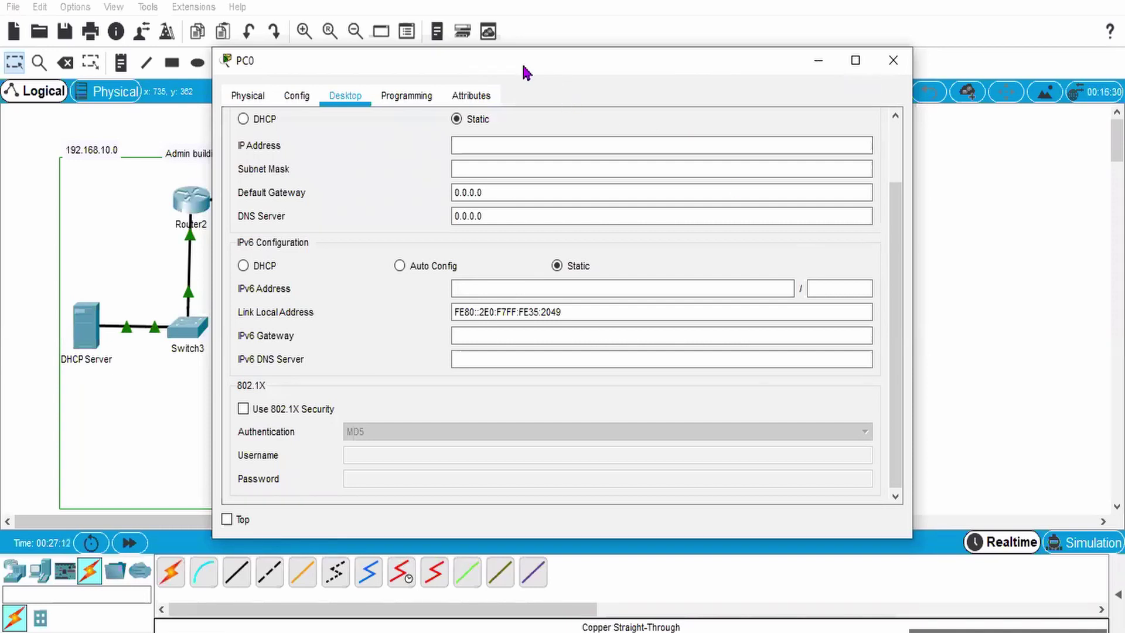
drag(539, 73, 484, 151)
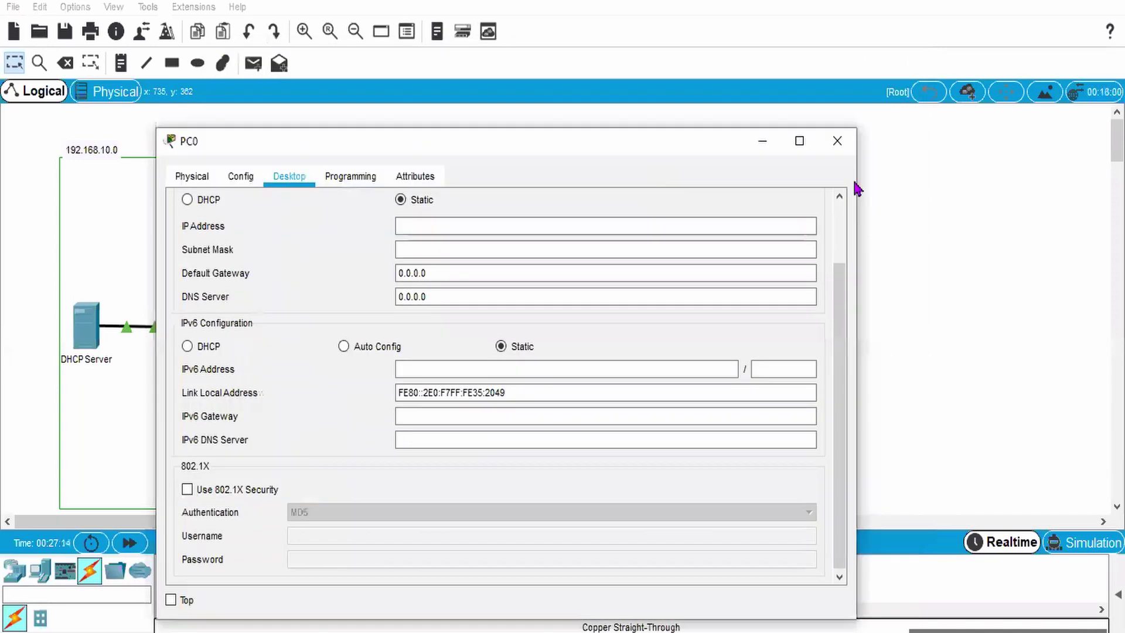
click(837, 139)
Step: Place a PC in the Admin building and connect its FastEthernet0 to Switch3's FastEthernet0/9 with a copper straight-through cable
click(39, 571)
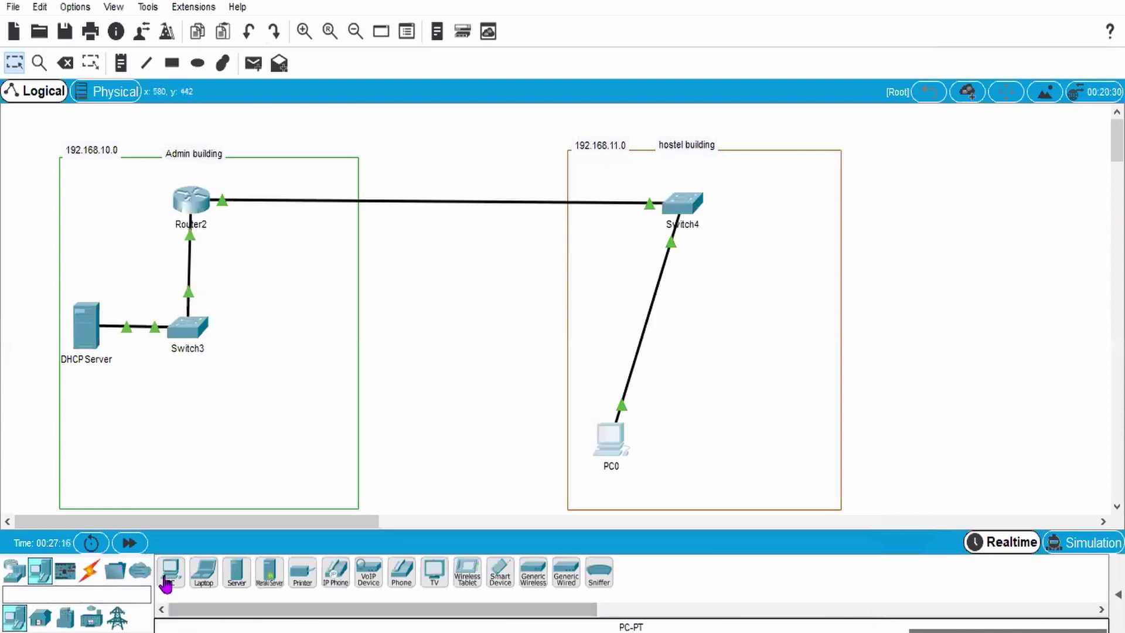
drag(170, 571, 188, 452)
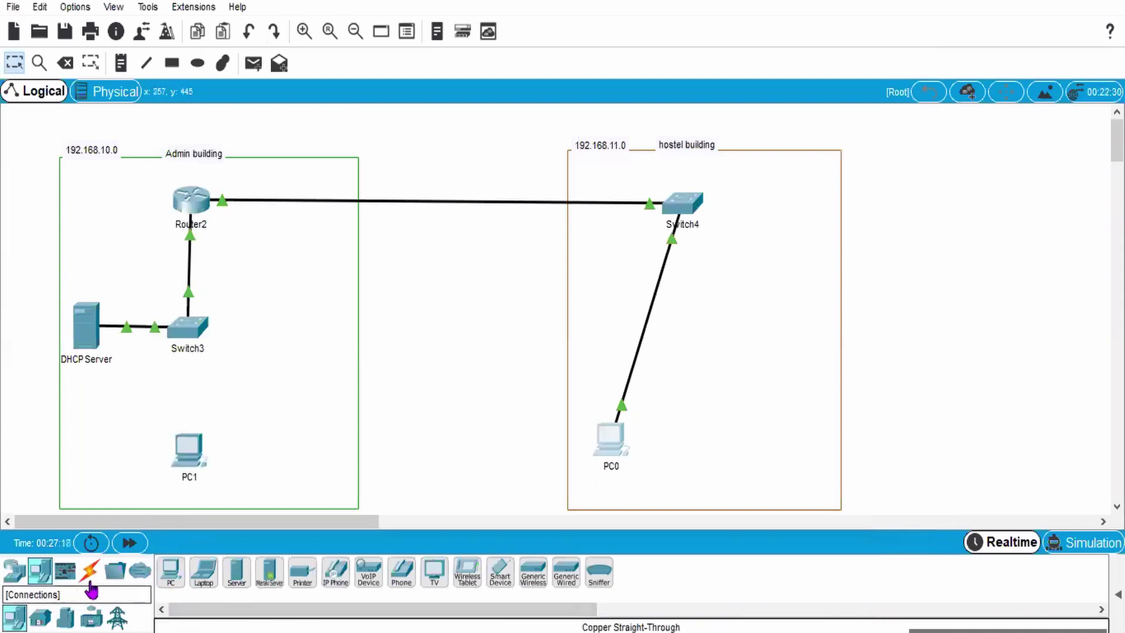
click(90, 572)
click(232, 583)
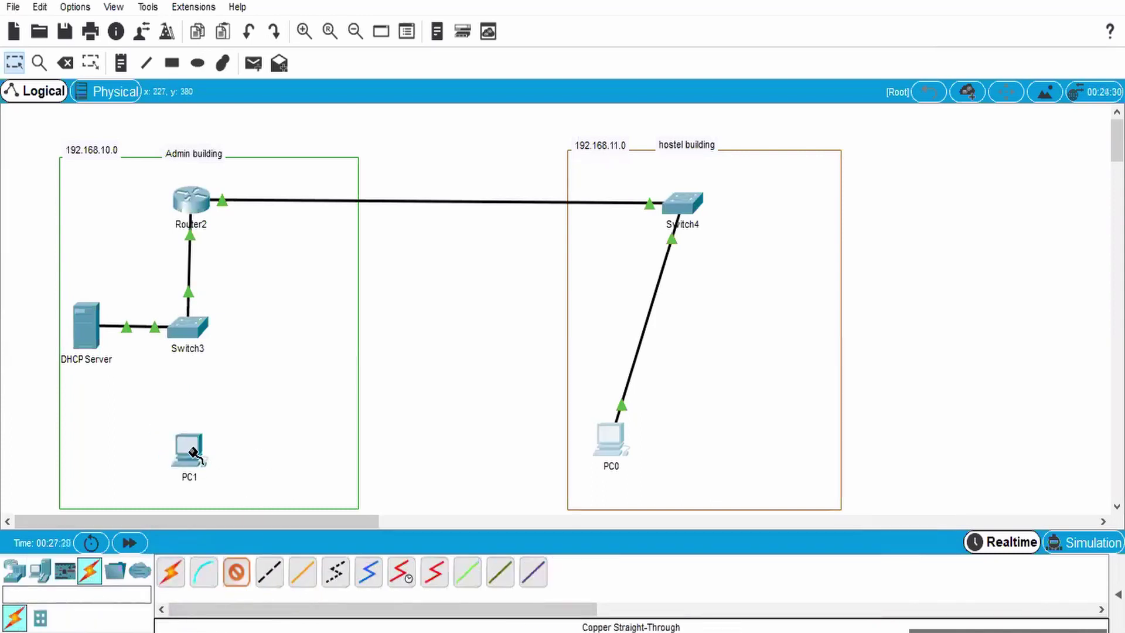
click(189, 451)
click(249, 519)
click(198, 326)
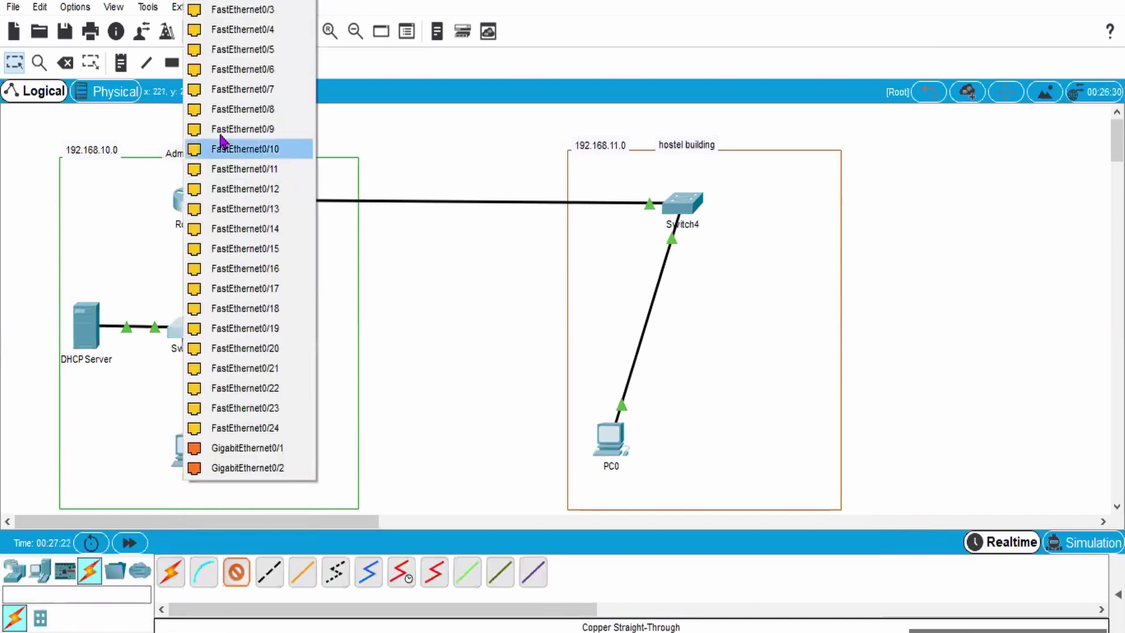
click(231, 134)
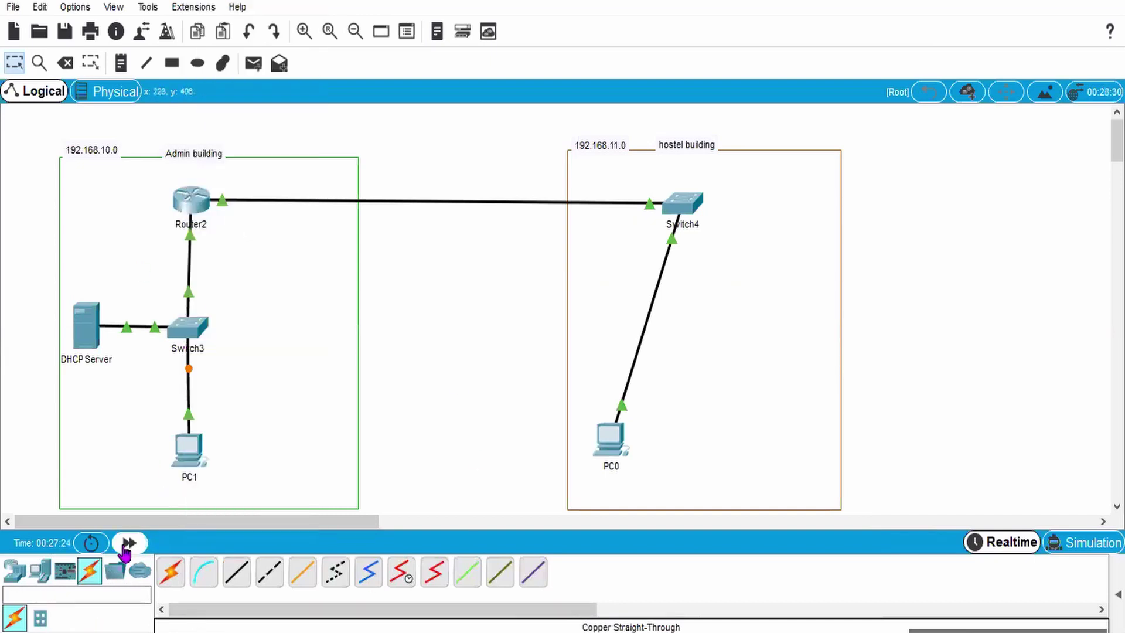
Step: Fast-forward the simulation time and switch PC1's IPv4 configuration to DHCP
click(129, 543)
click(187, 455)
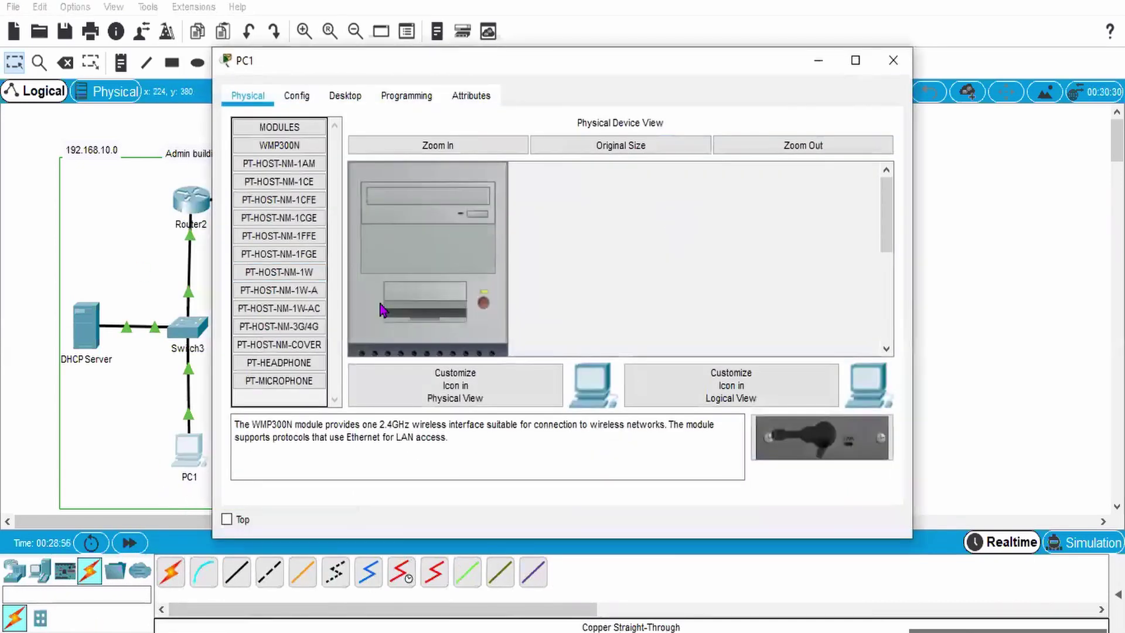
click(345, 95)
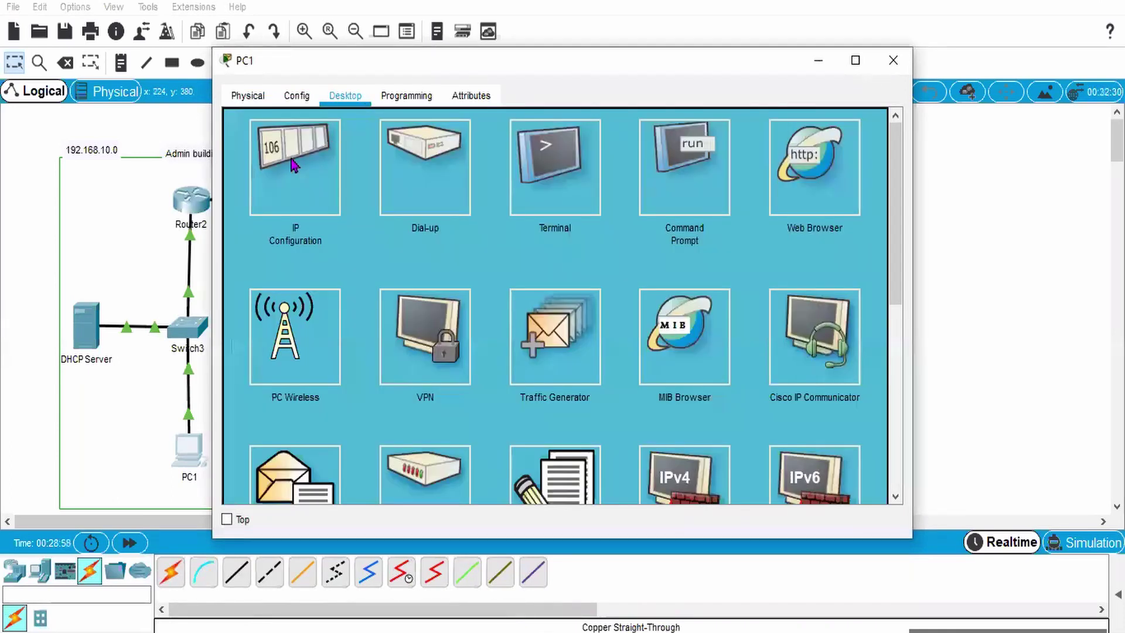
click(294, 153)
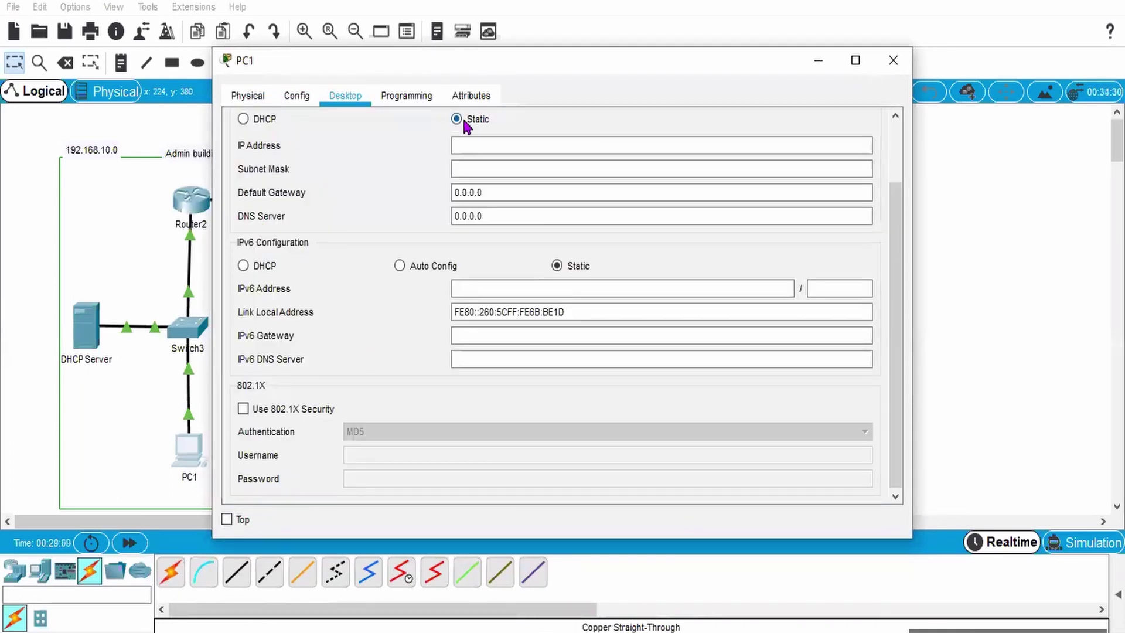
drag(897, 208, 893, 150)
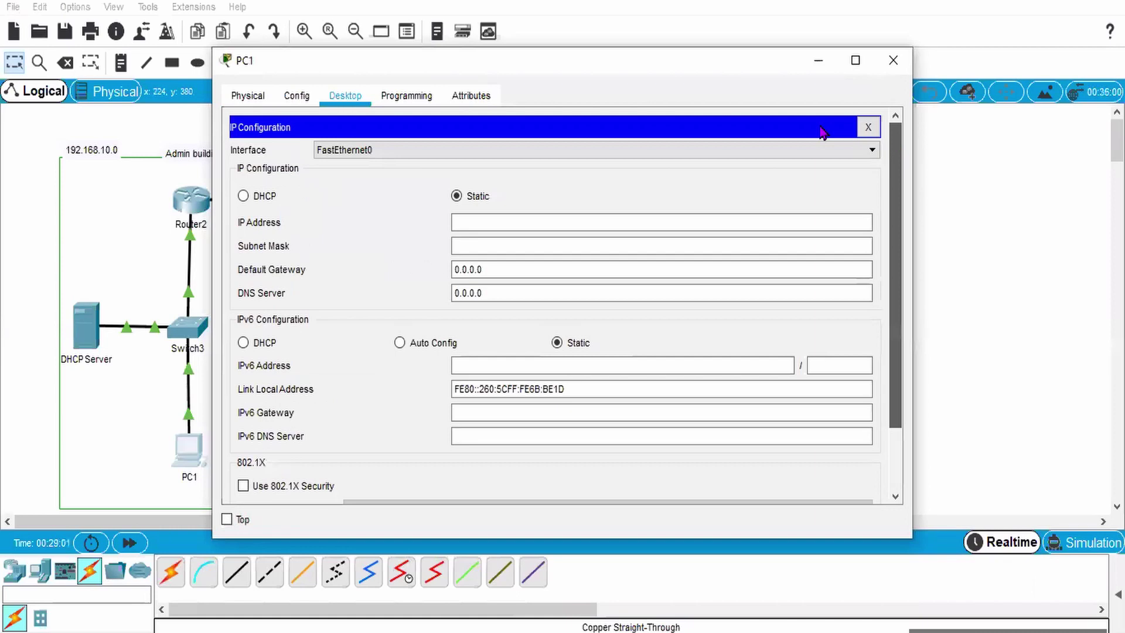
click(243, 196)
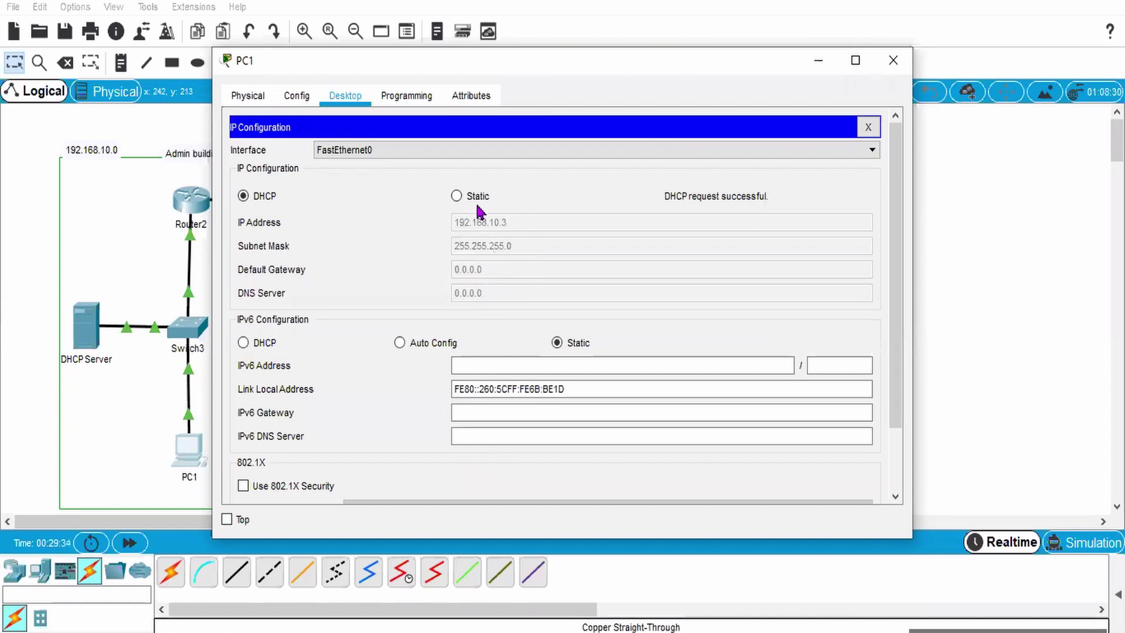
click(893, 60)
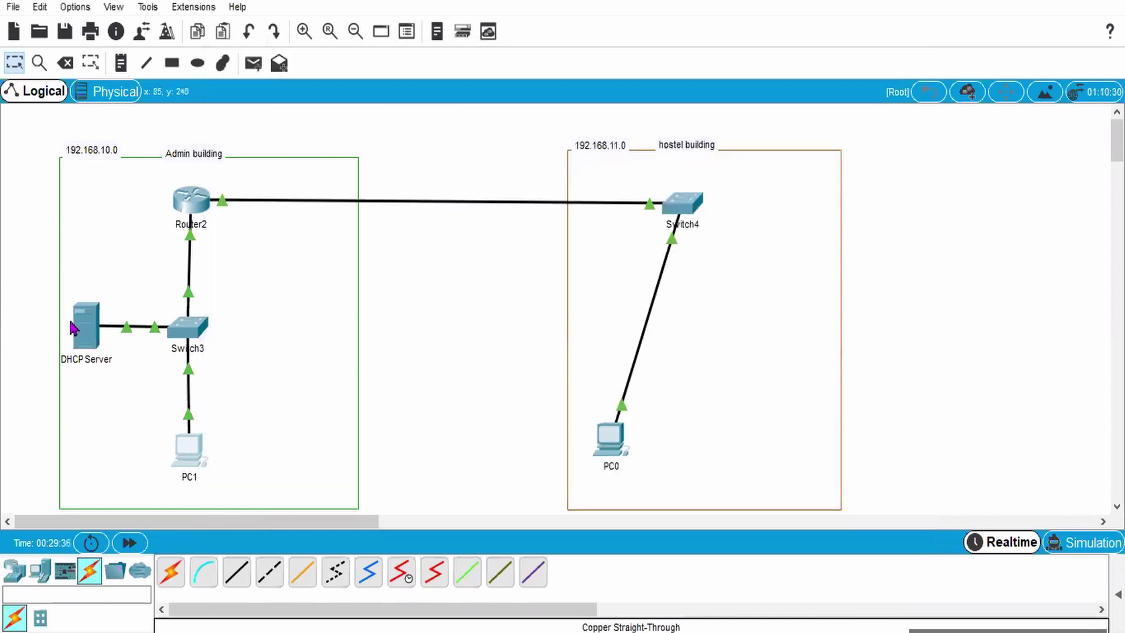
Step: Bring up the DHCP Server's DHCP service settings in a maximized window and examine the Pool_Hostel_building entry
click(91, 331)
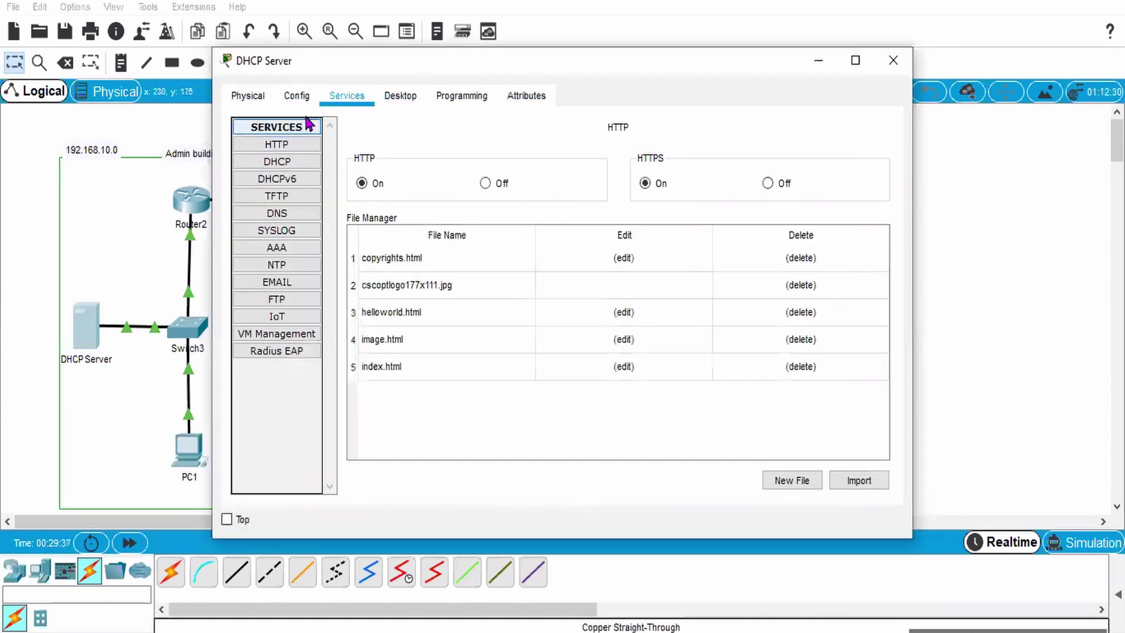
click(248, 96)
click(297, 96)
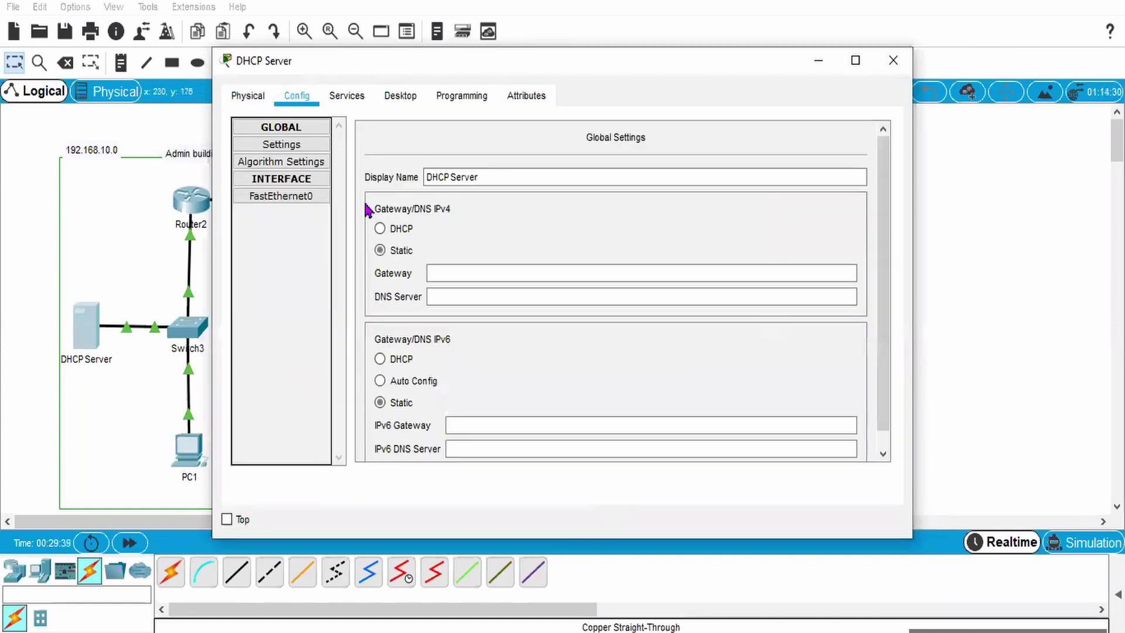
click(346, 96)
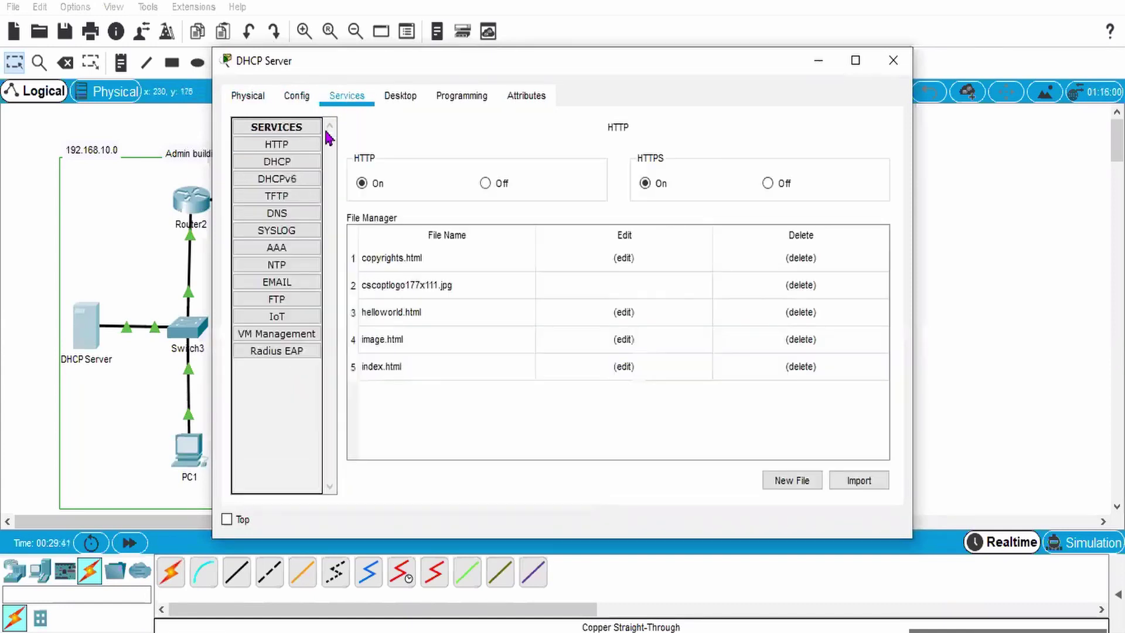
click(284, 162)
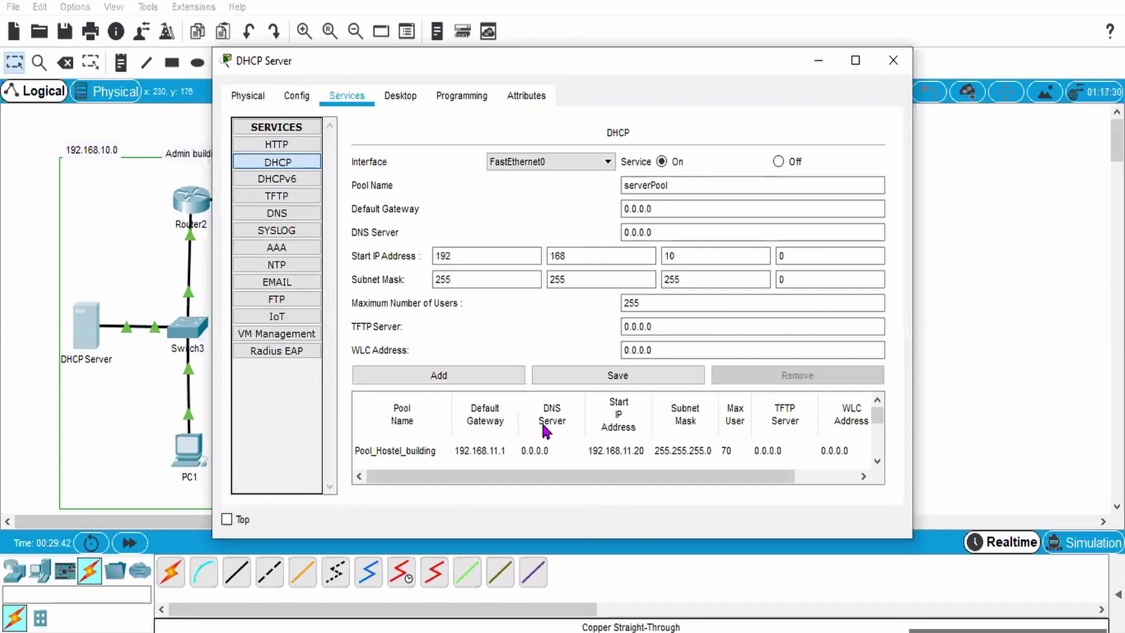
click(856, 60)
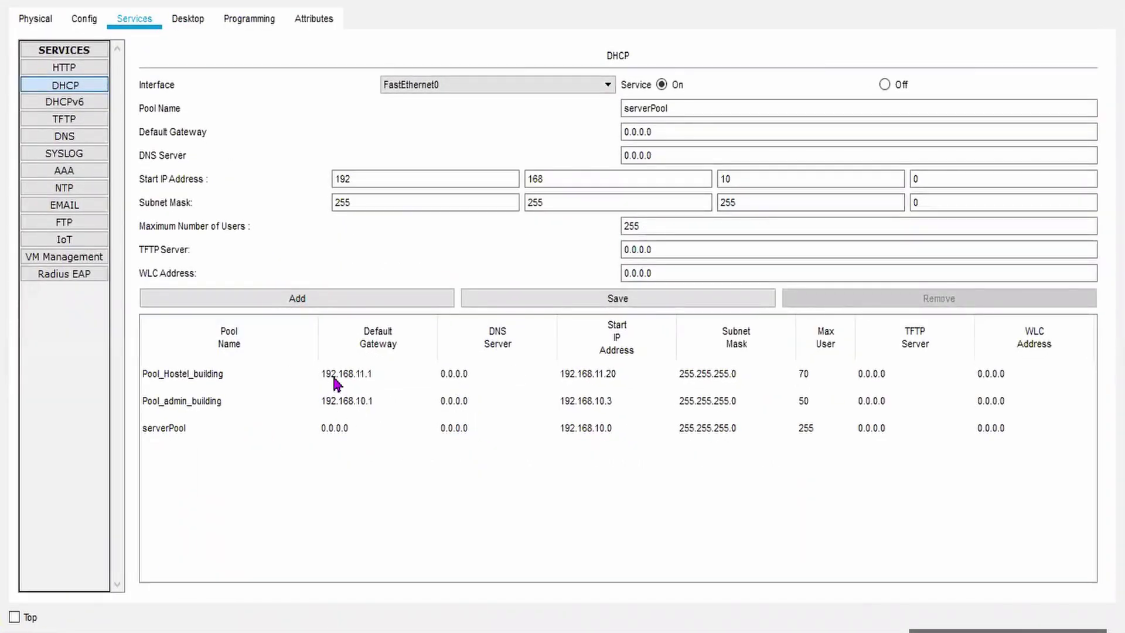
click(410, 365)
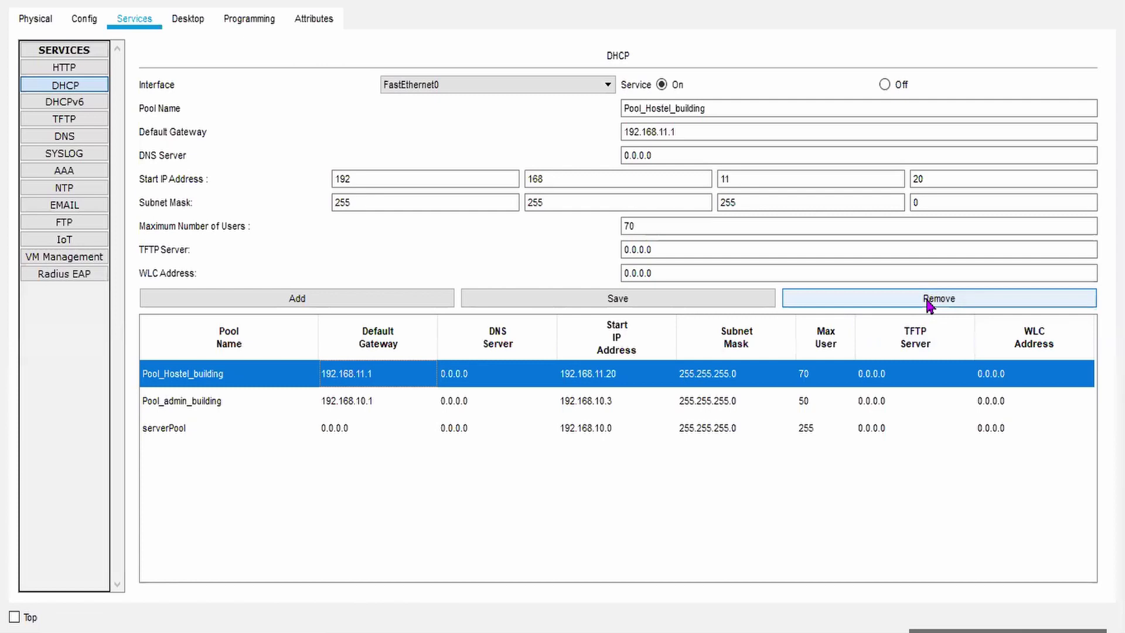
Step: Set the start IP address of the DHCP Server's default serverPool to 0.0.0.0
click(299, 435)
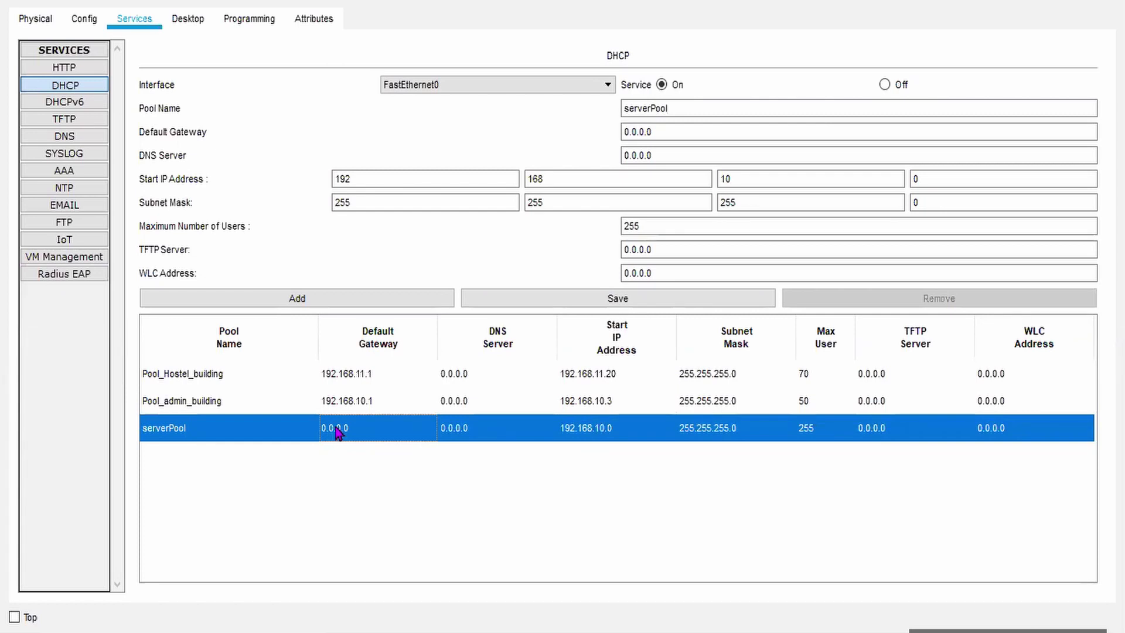
click(579, 438)
double_click(335, 178)
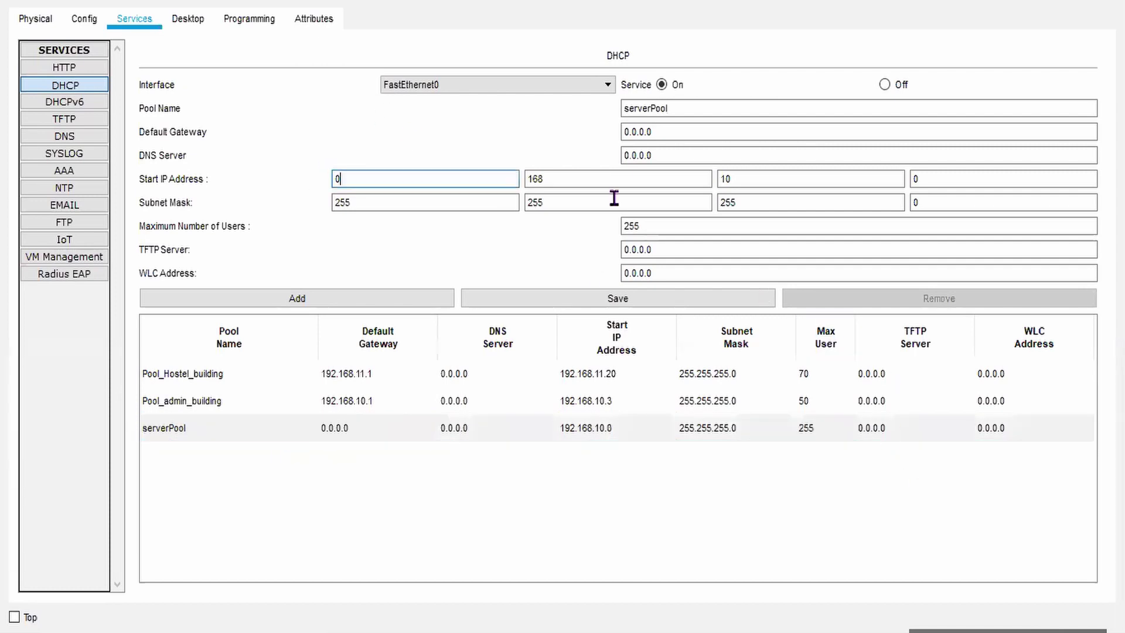
double_click(567, 178)
text(0)
double_click(726, 175)
text(0)
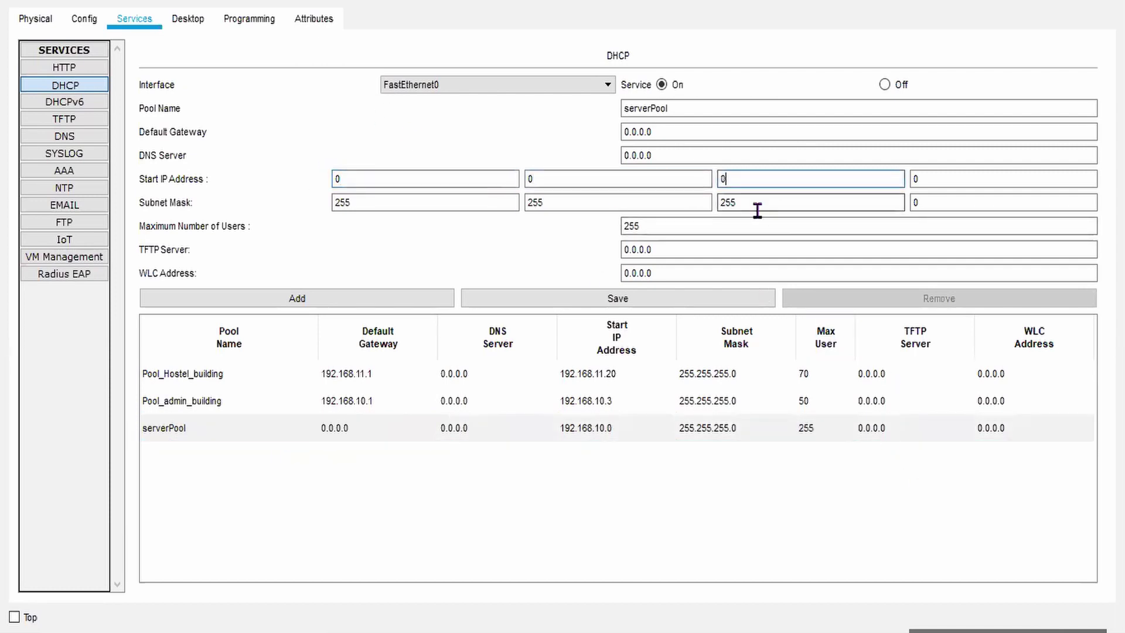
Step: Set serverPool's subnet mask to 0.0.0.0, save the pool and close the DHCP Server window
double_click(757, 211)
text(0)
double_click(583, 206)
text(0)
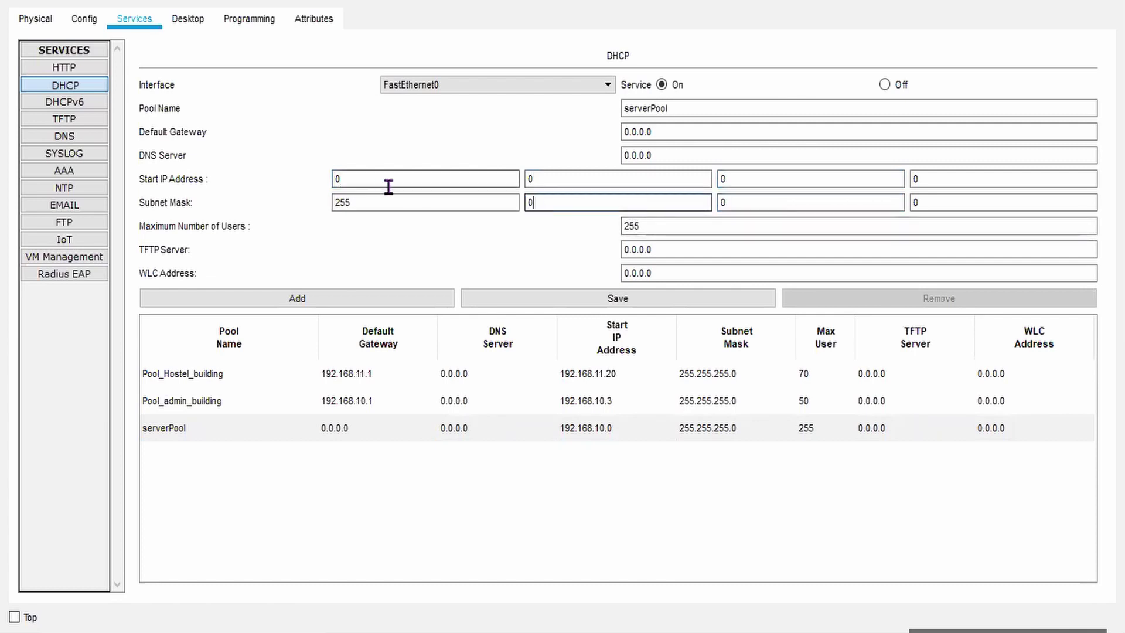
double_click(344, 202)
text(0)
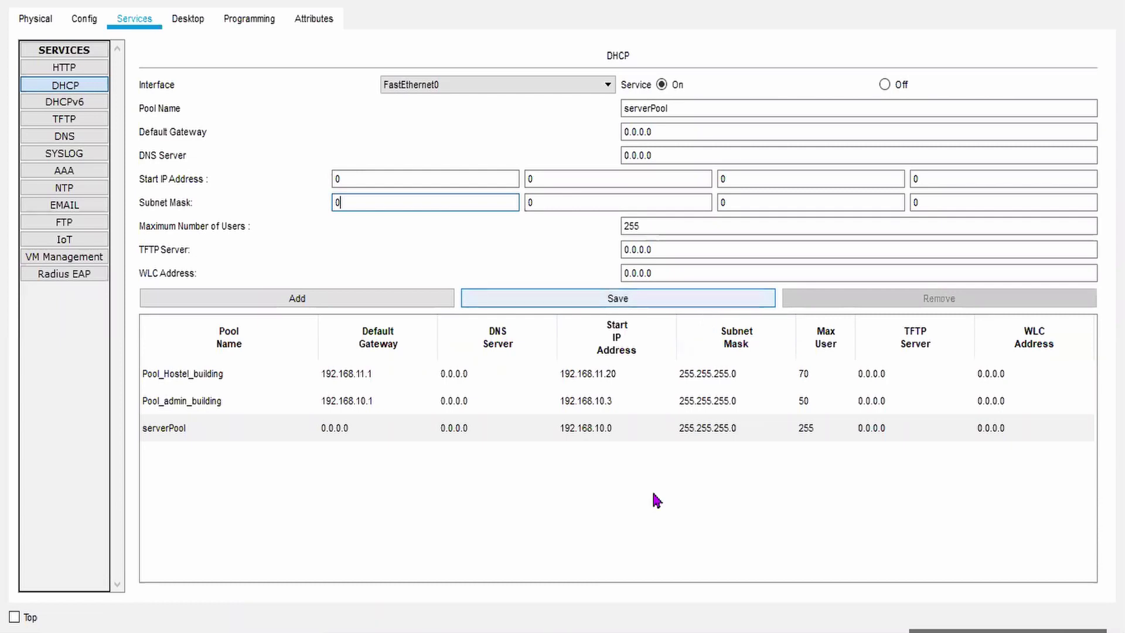
click(645, 296)
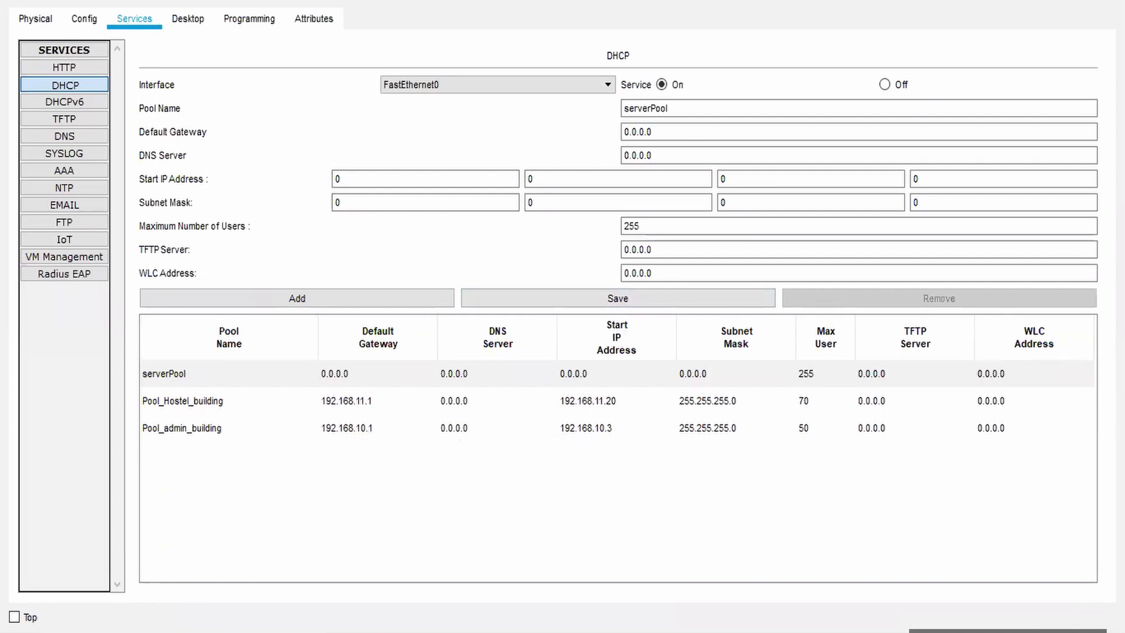
click(572, 428)
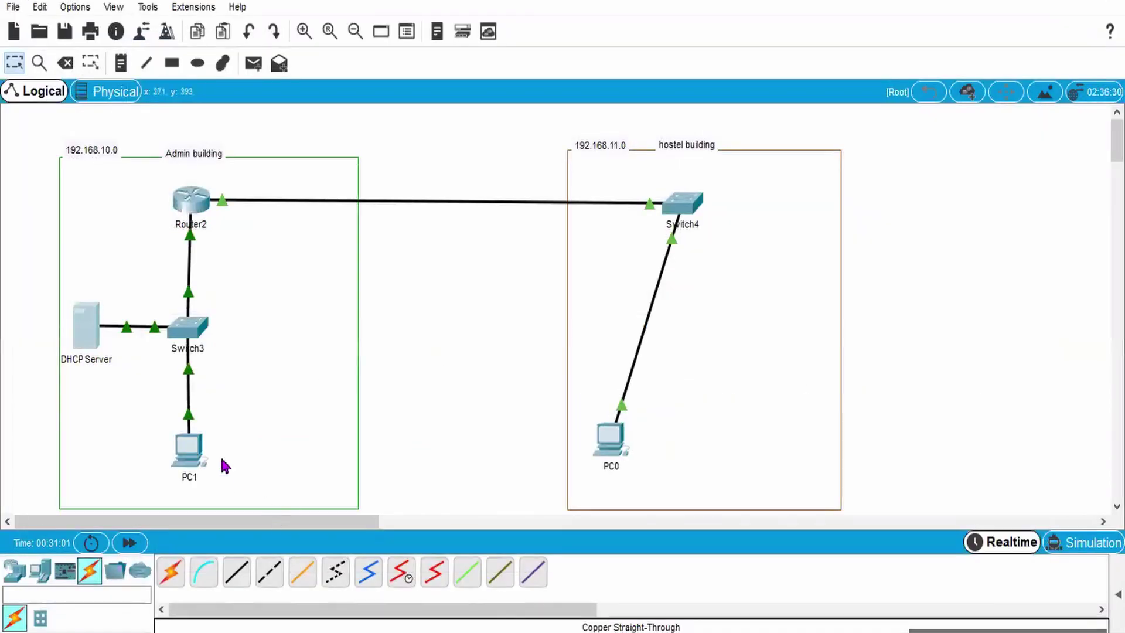
Step: Renew PC1's IPv4 address by switching its configuration to Static and back to DHCP, and close its window
click(189, 454)
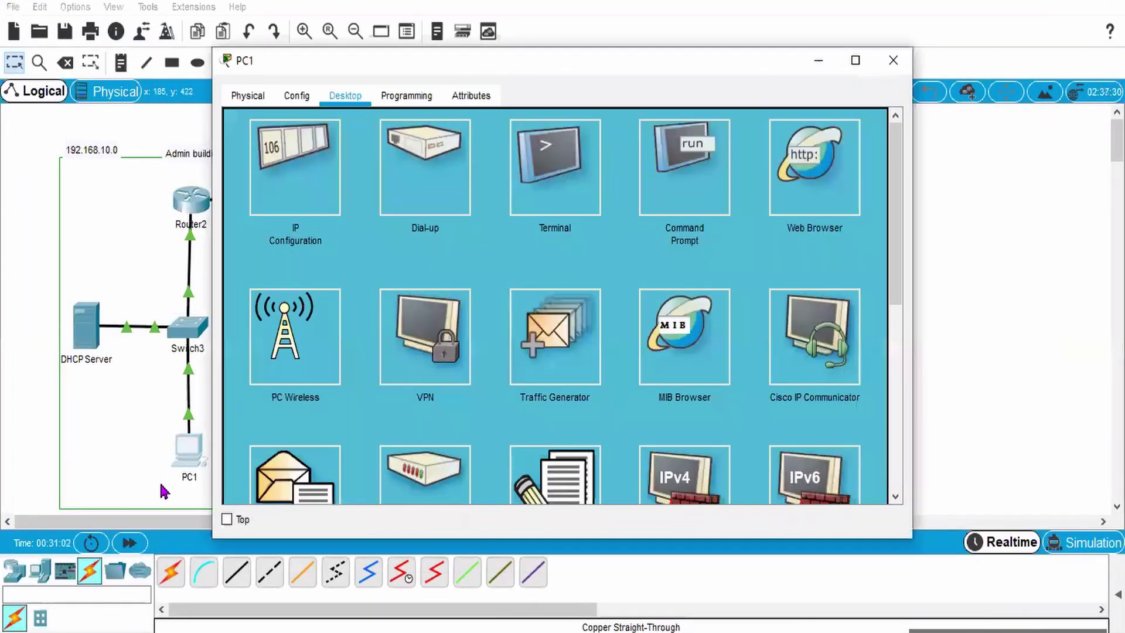
click(354, 149)
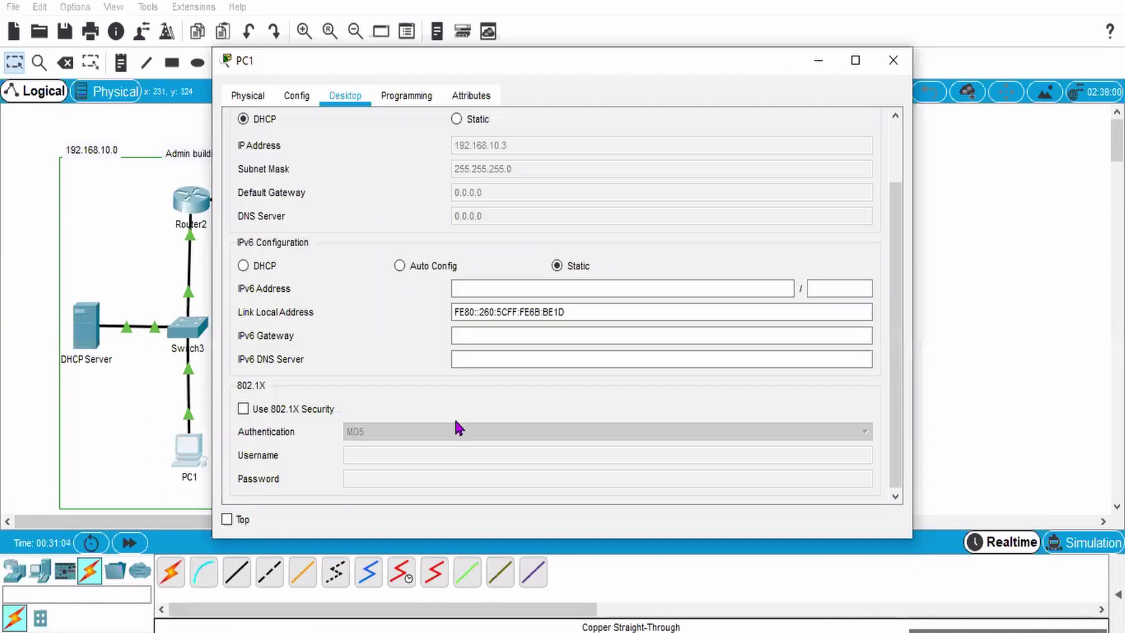
click(457, 118)
click(258, 120)
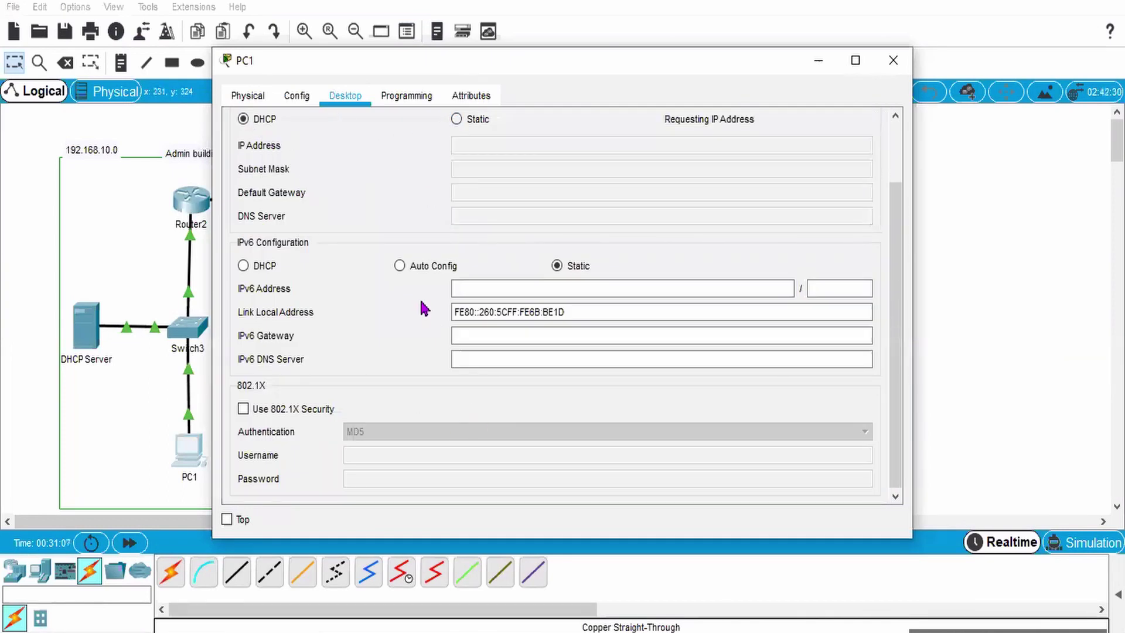
scroll(895, 241, up, 3)
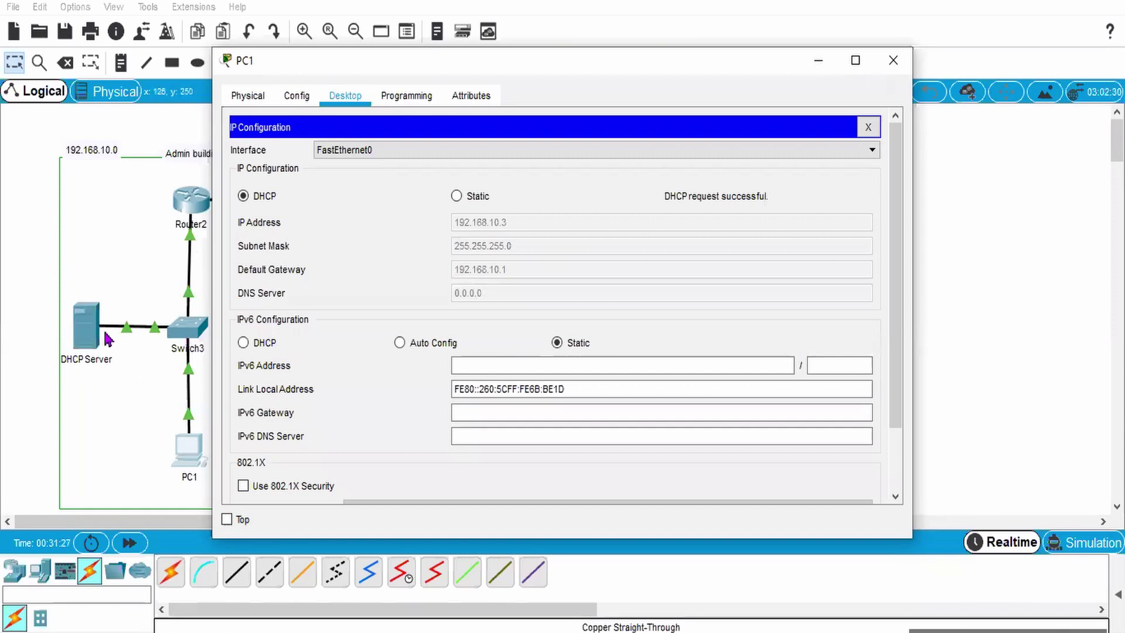
click(892, 60)
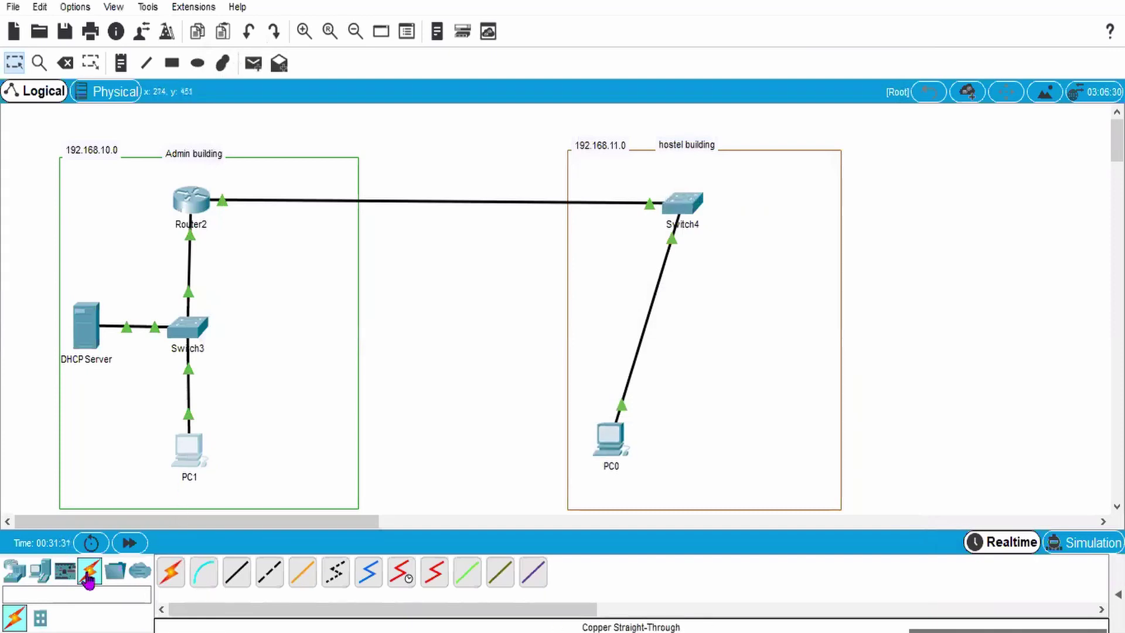
Step: Place a second PC beside PC1 in the Admin building and connect its FastEthernet0 to Switch3 with a copper straight-through cable
click(40, 570)
click(170, 571)
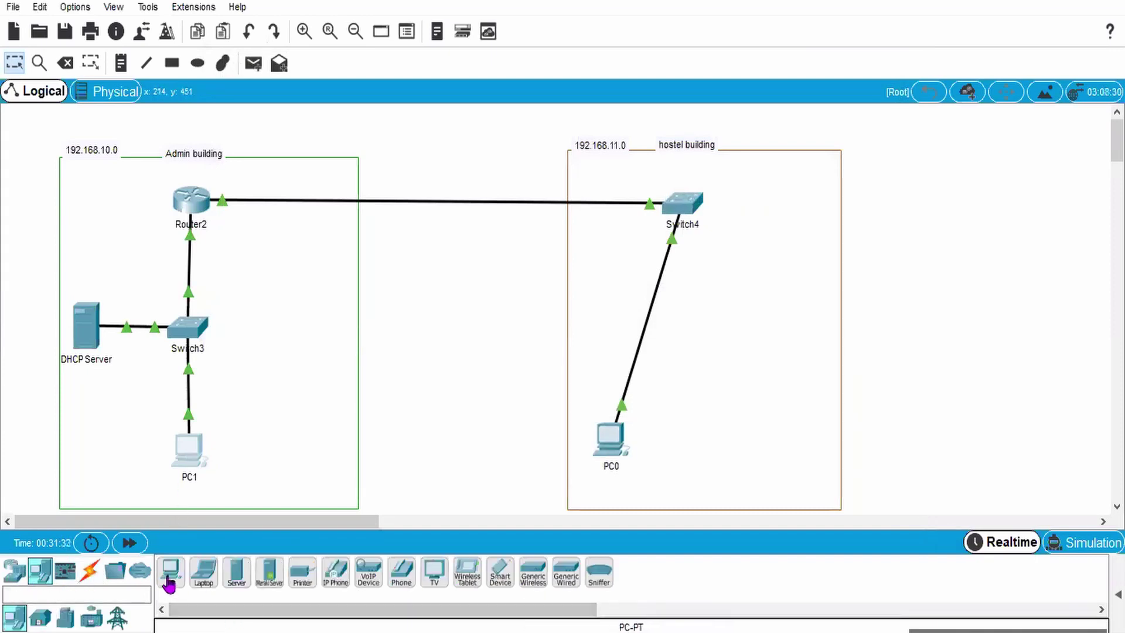
click(300, 449)
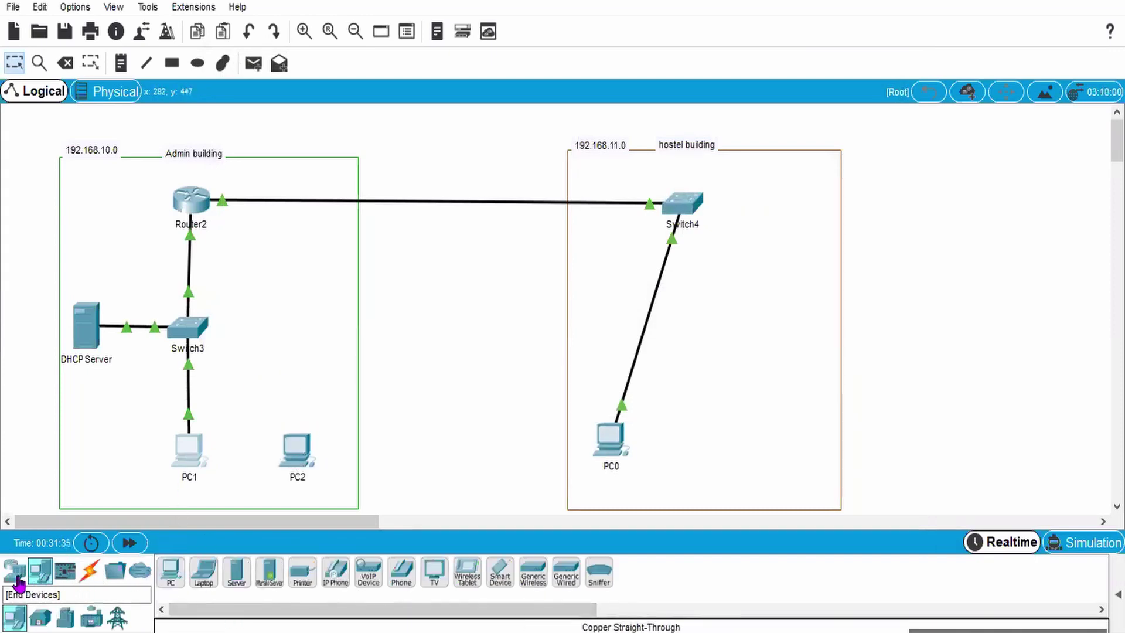
click(90, 570)
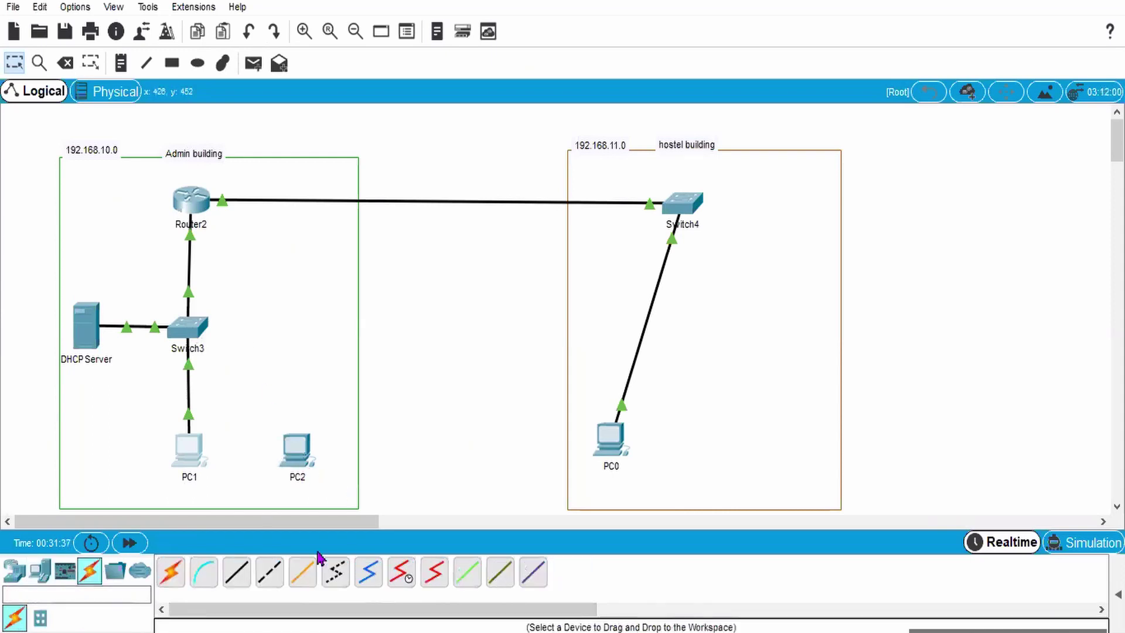
click(236, 571)
click(307, 452)
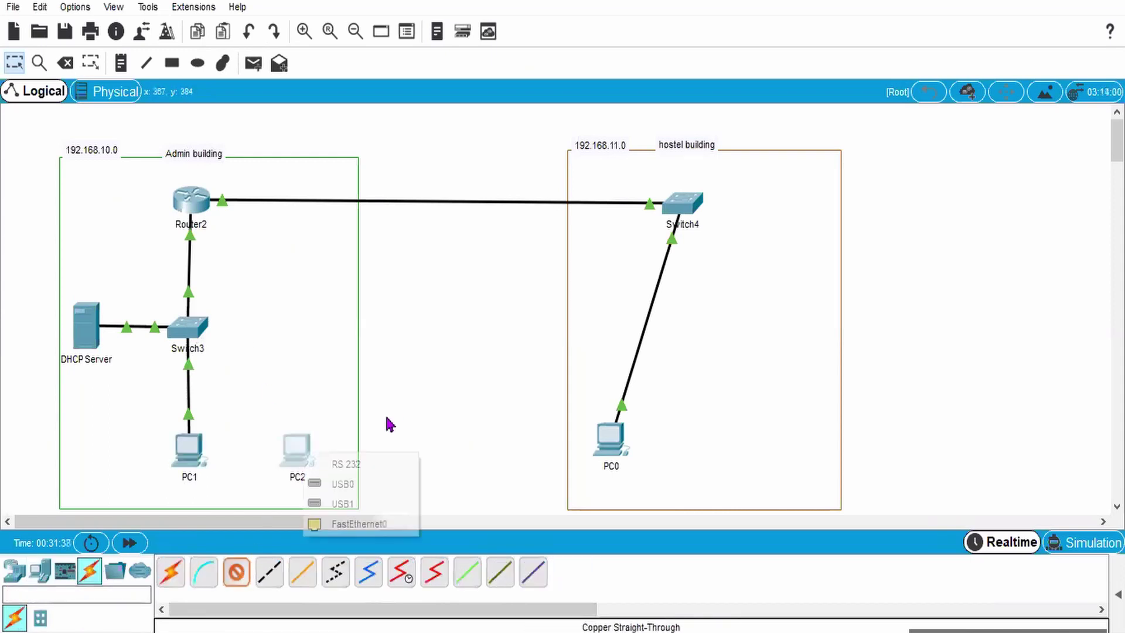
click(352, 523)
click(189, 326)
click(251, 259)
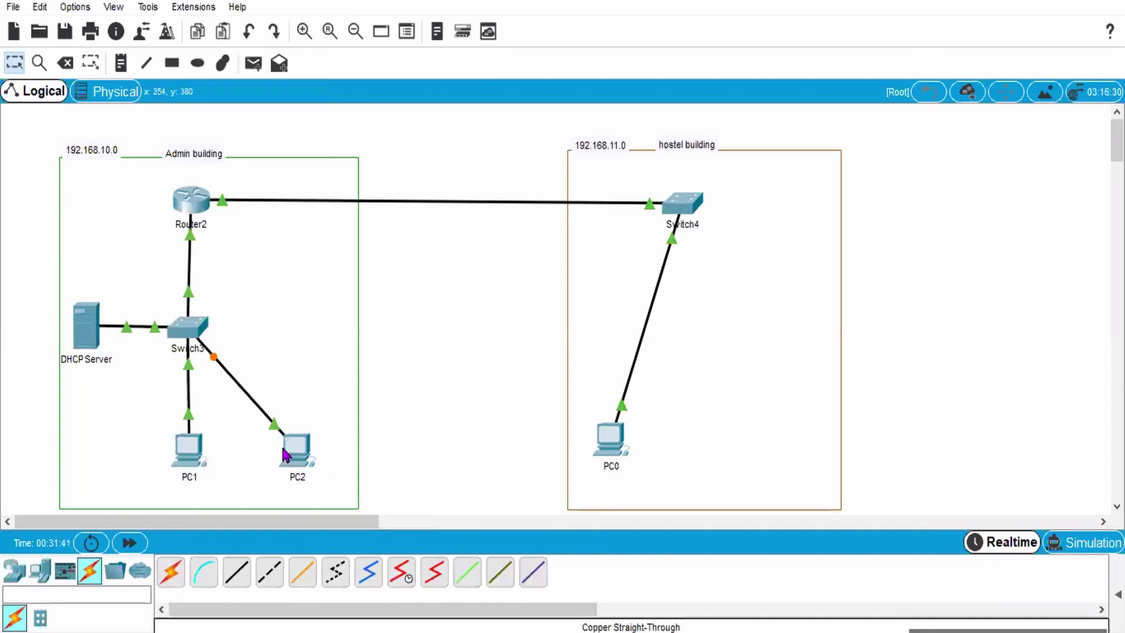
Step: Fast-forward the simulation time, switch PC2's IPv4 configuration to DHCP and close its window
click(130, 544)
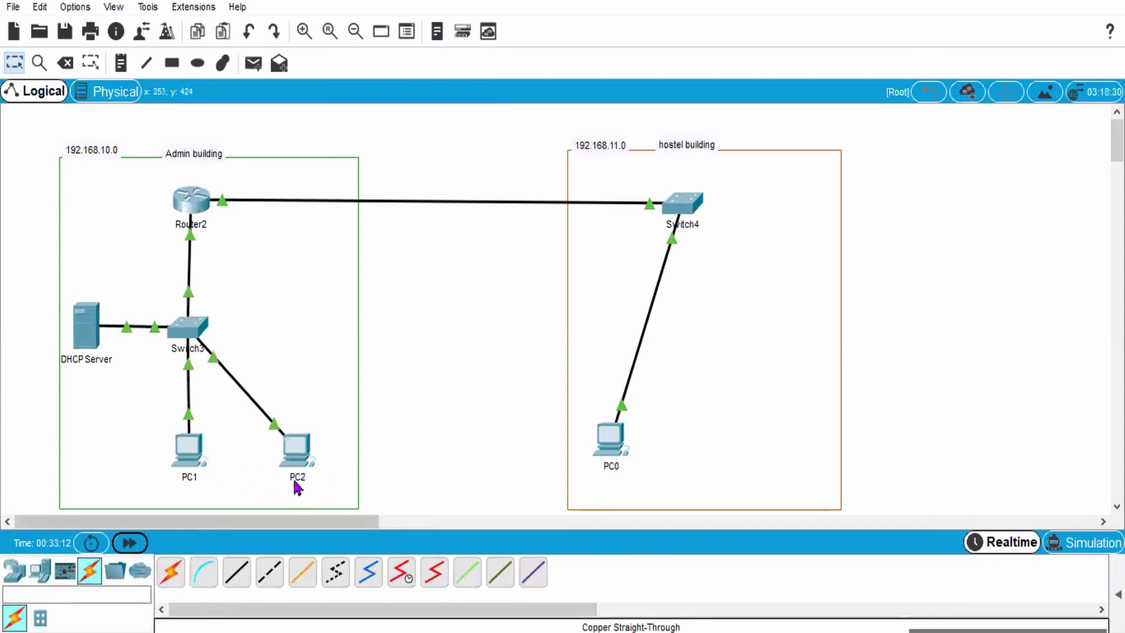
click(297, 455)
click(332, 105)
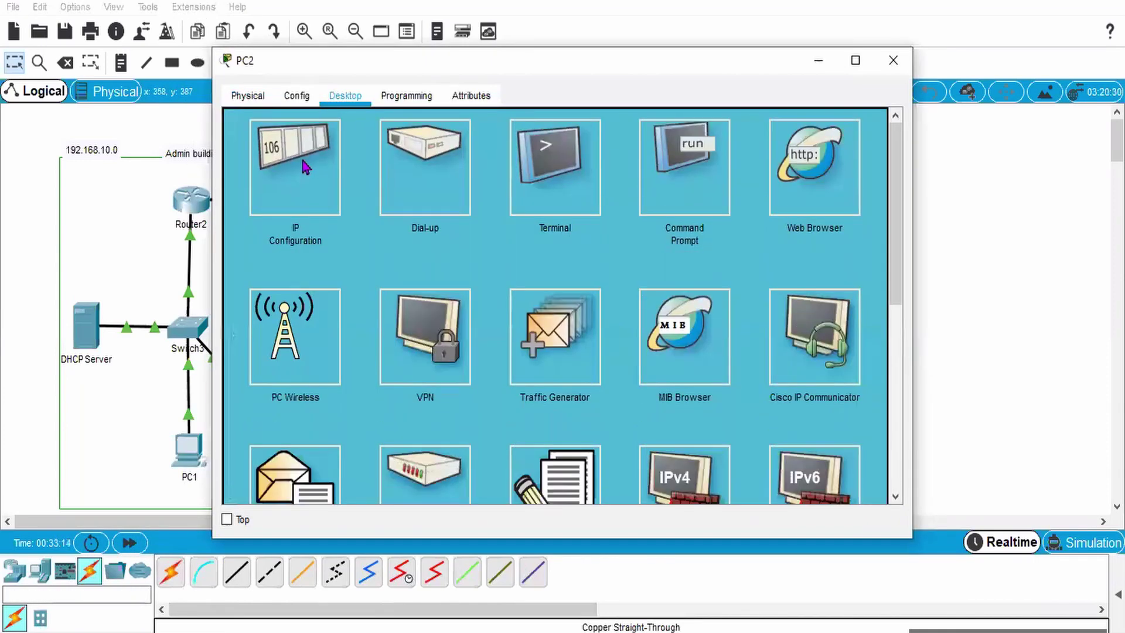
click(302, 161)
click(261, 120)
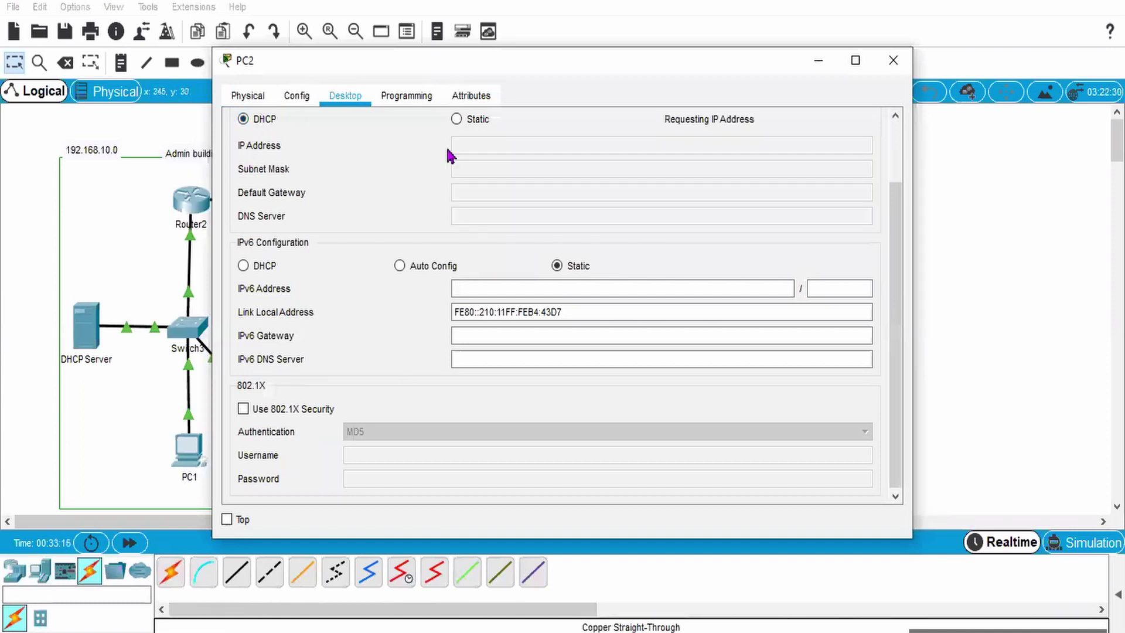
scroll(895, 259, up, 3)
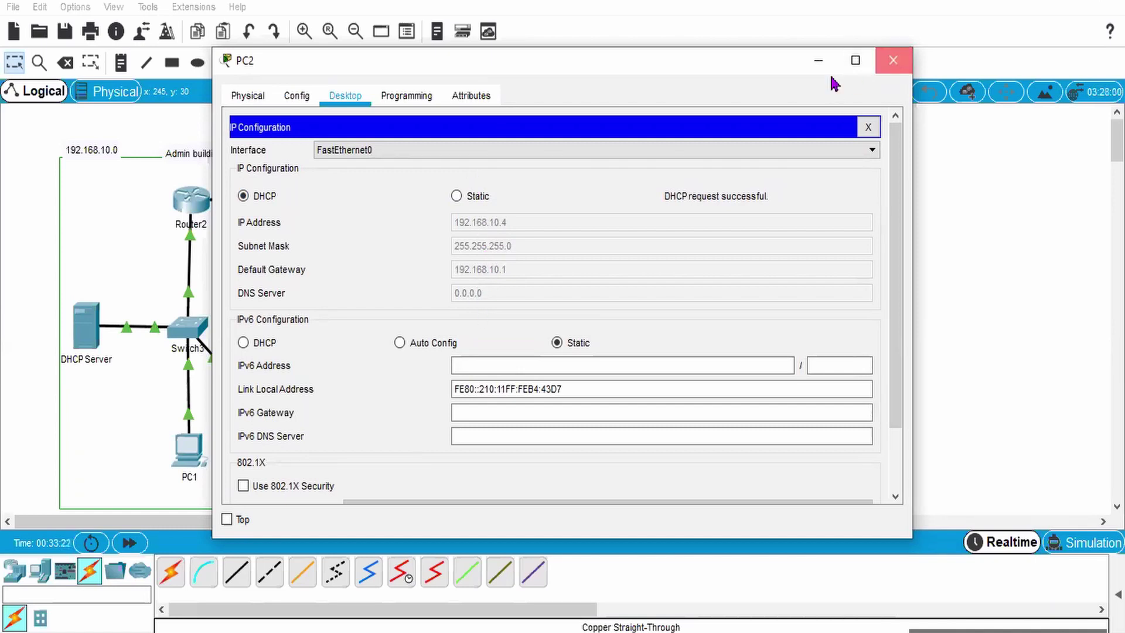
click(892, 60)
Step: Change the start IP address of the DHCP Server's Pool_admin_building to 192.168.10.10 and save the pool
click(88, 323)
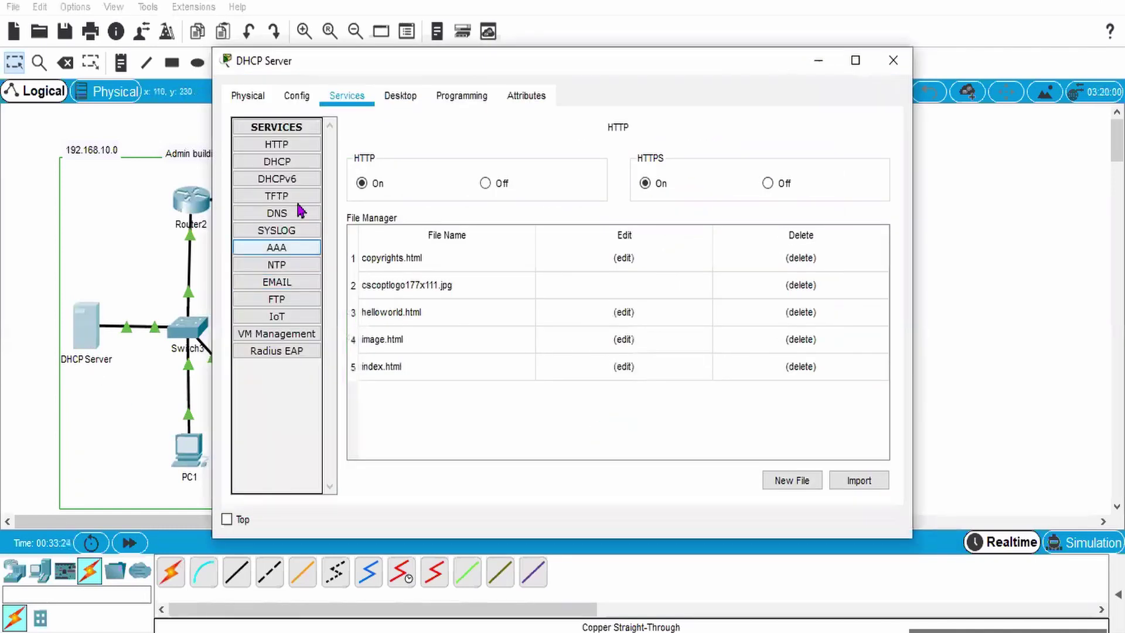
click(305, 97)
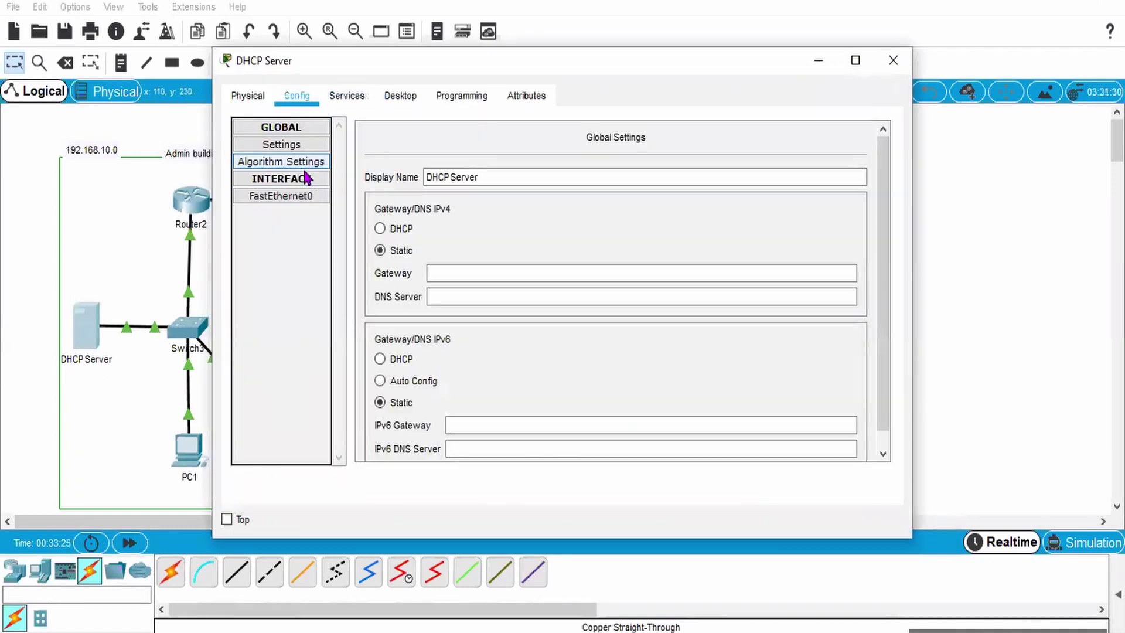
click(351, 97)
click(291, 162)
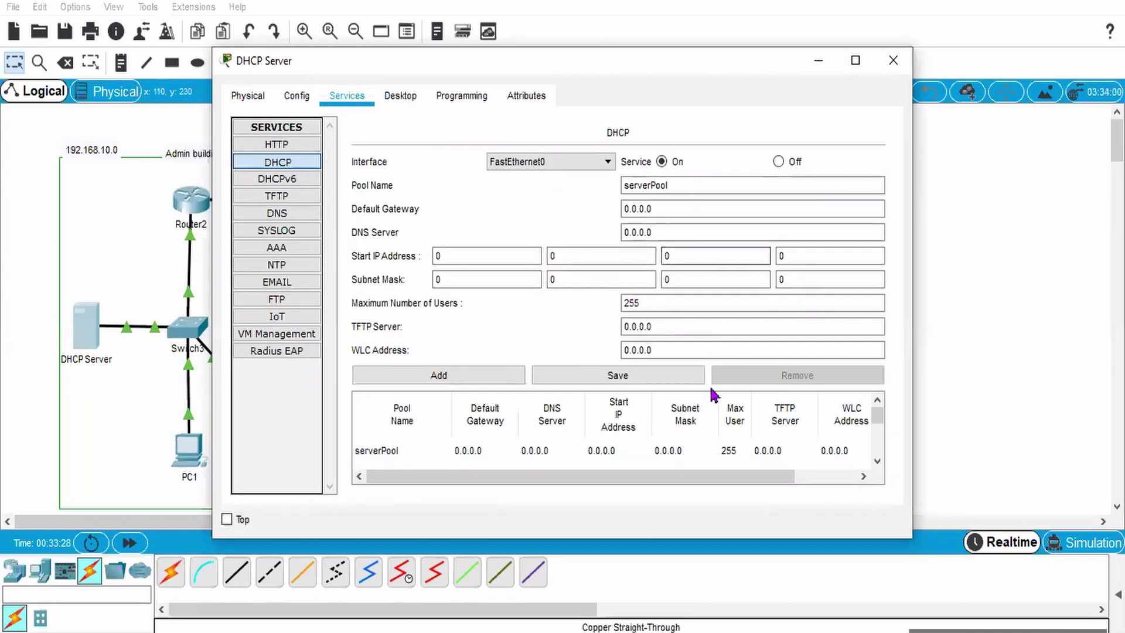
click(855, 61)
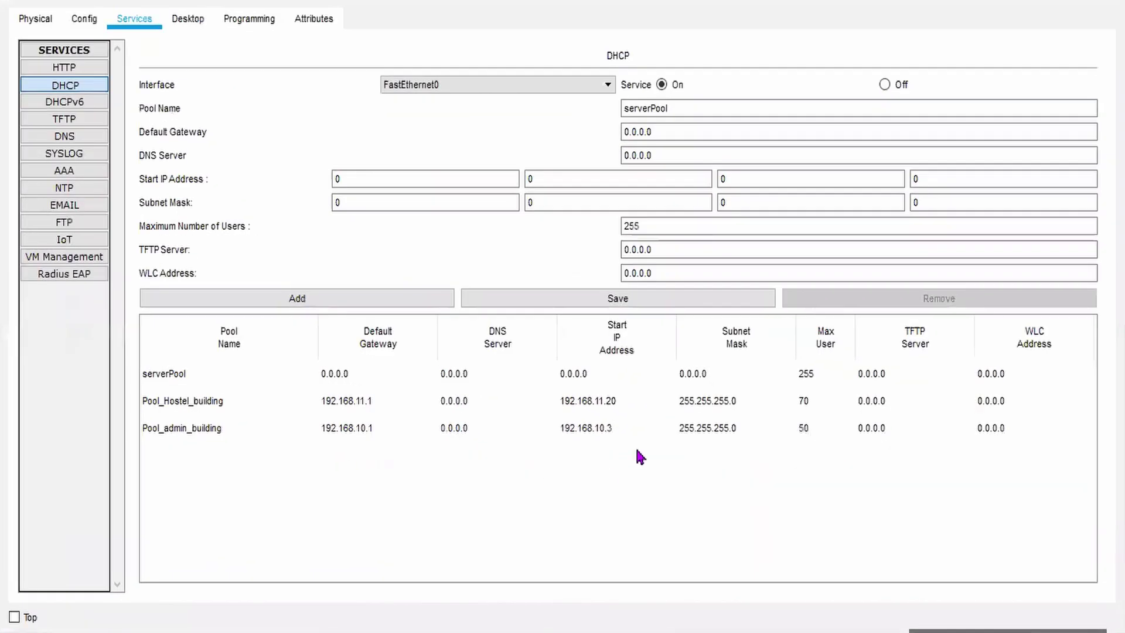
click(570, 439)
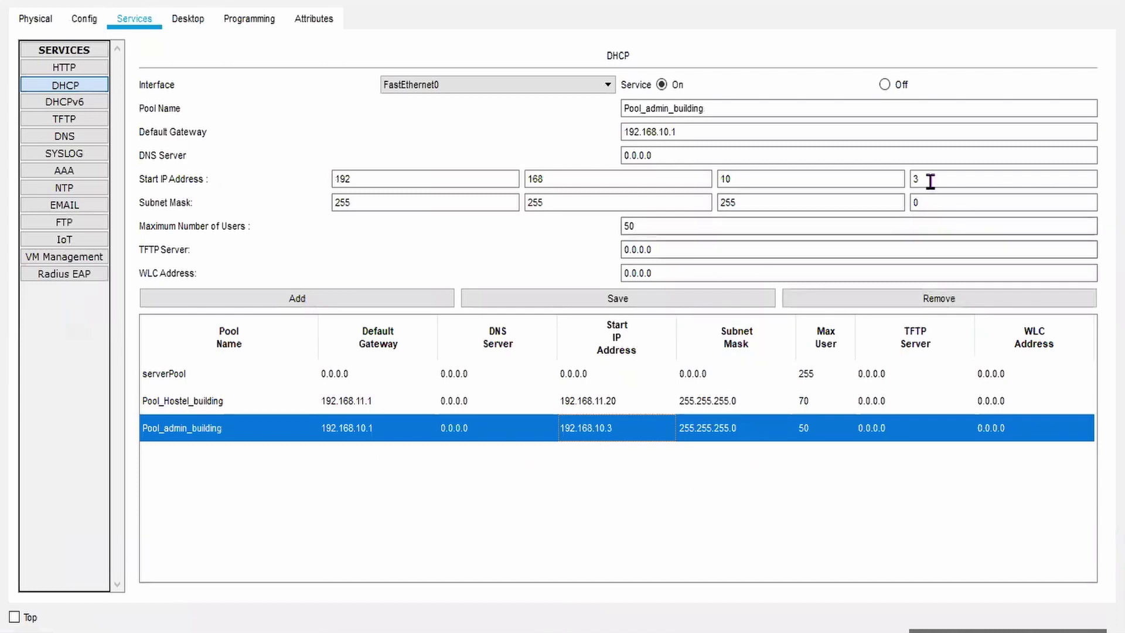
drag(929, 179, 908, 180)
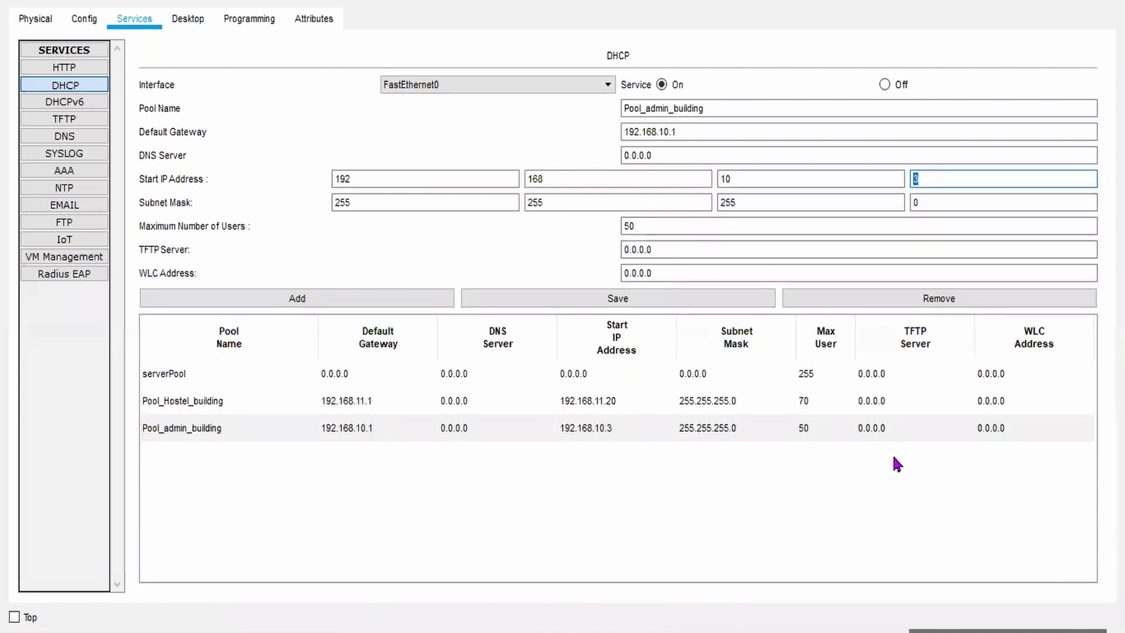
text(10)
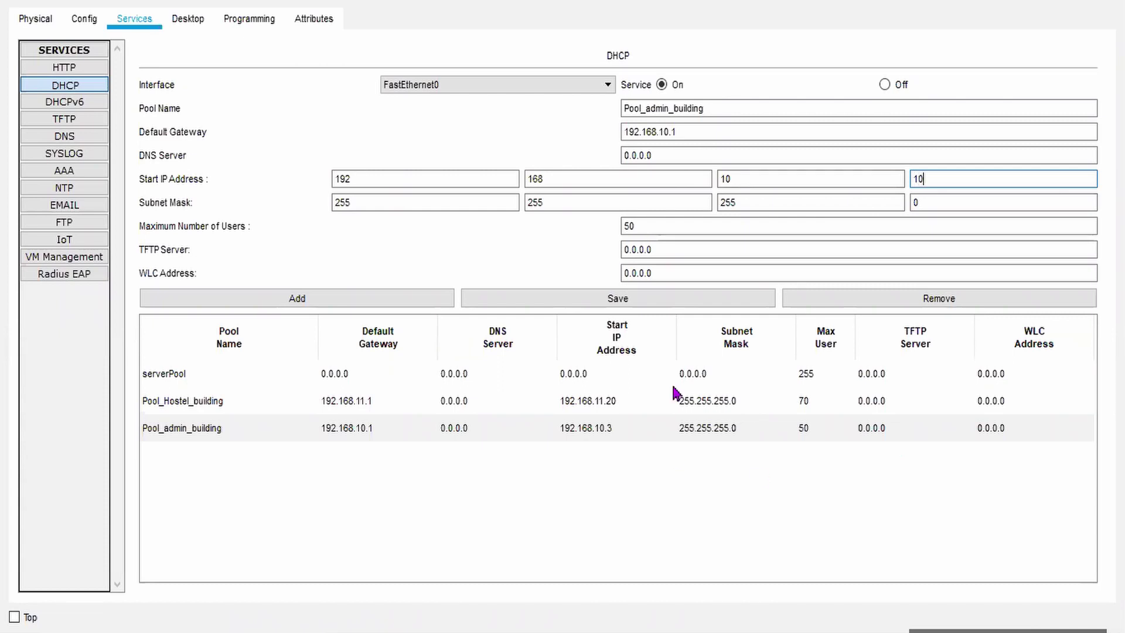
click(665, 301)
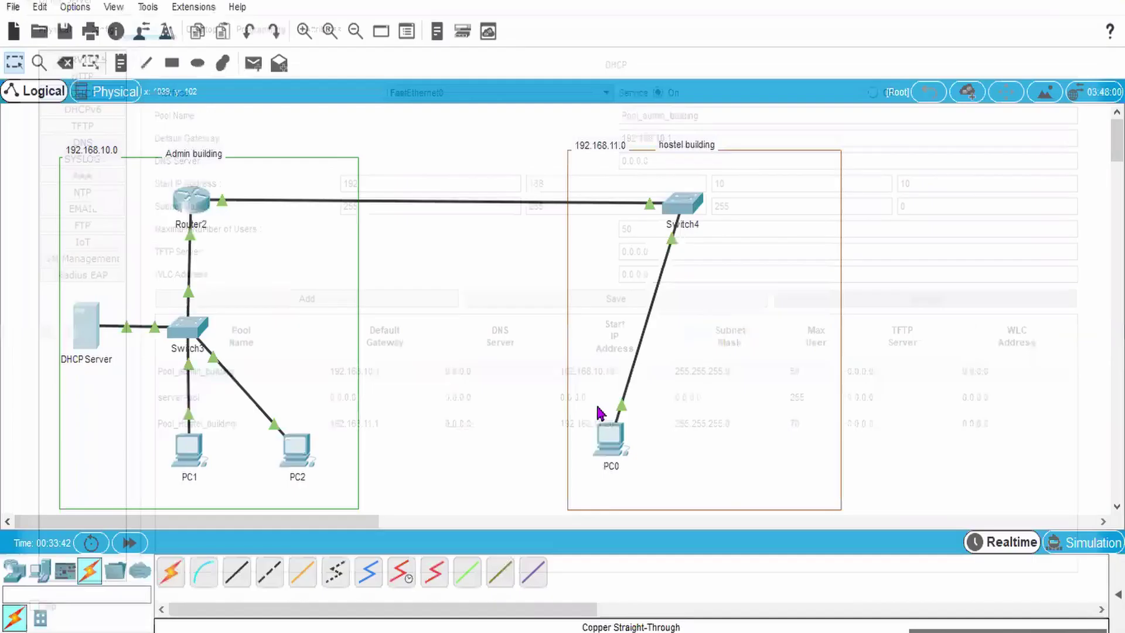
Step: Request a new IPv4 address for PC1 by switching its configuration to Static and back to DHCP, and close its window
click(188, 451)
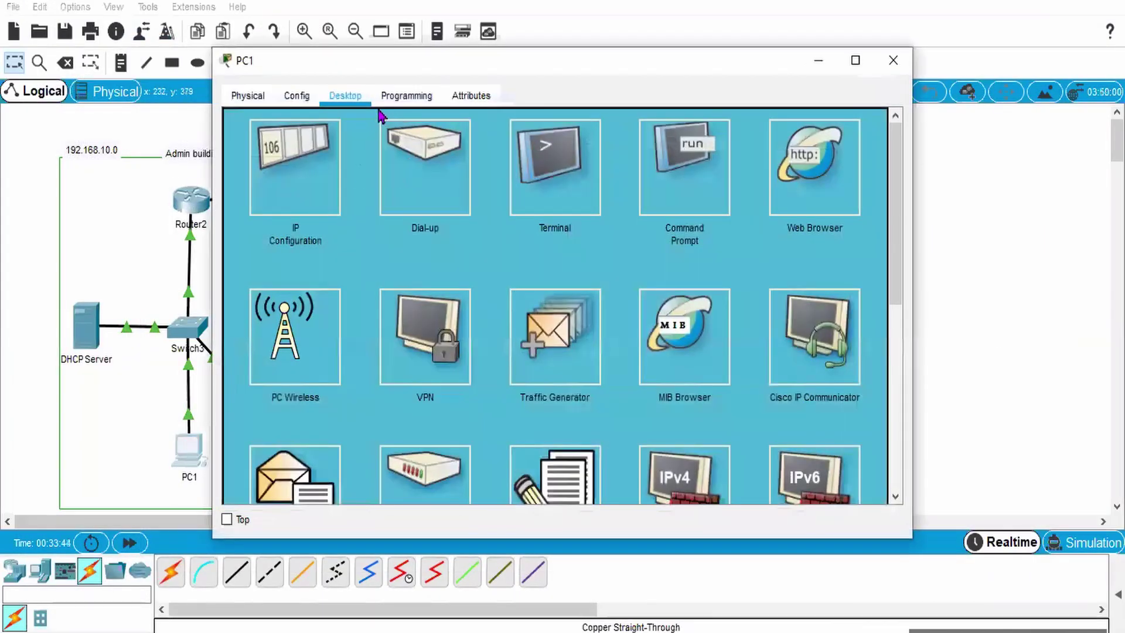
click(321, 198)
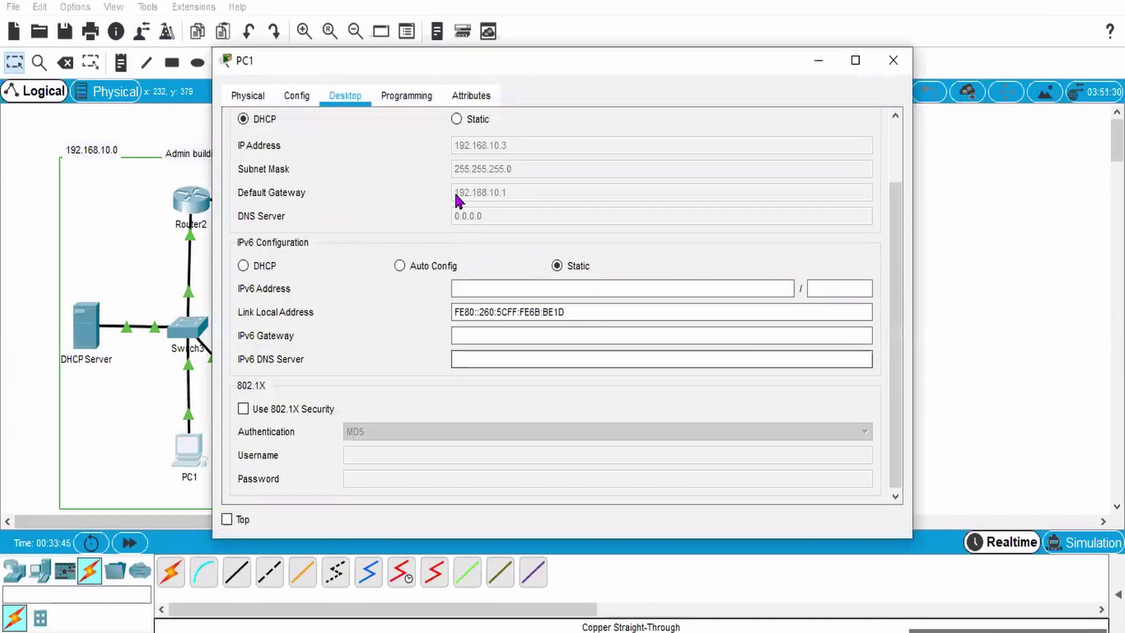
click(457, 119)
click(243, 119)
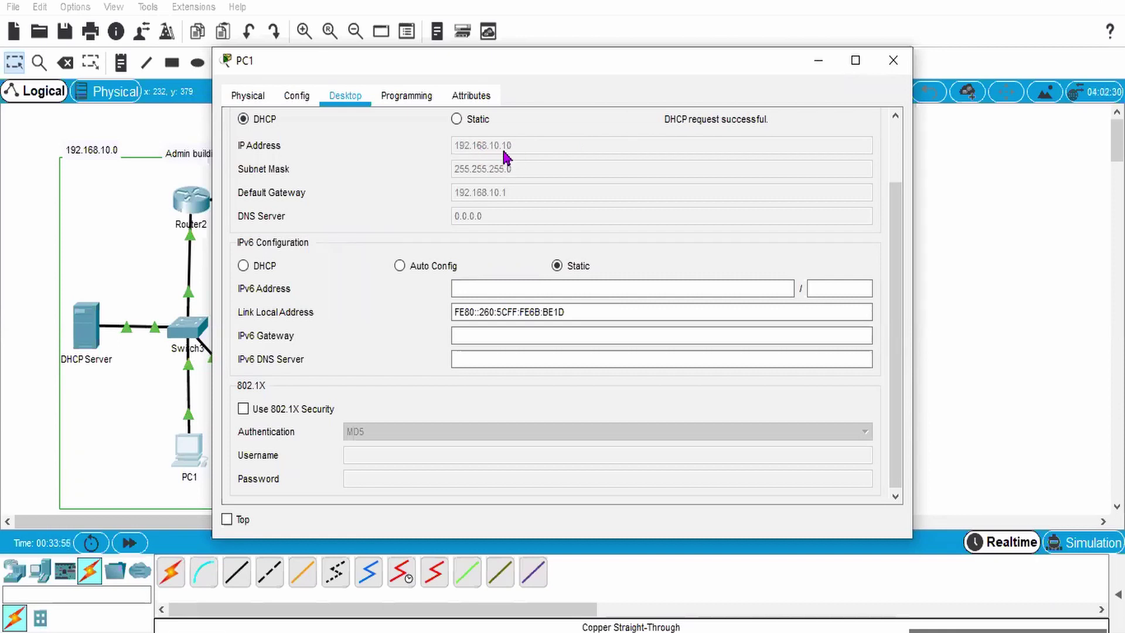
click(893, 61)
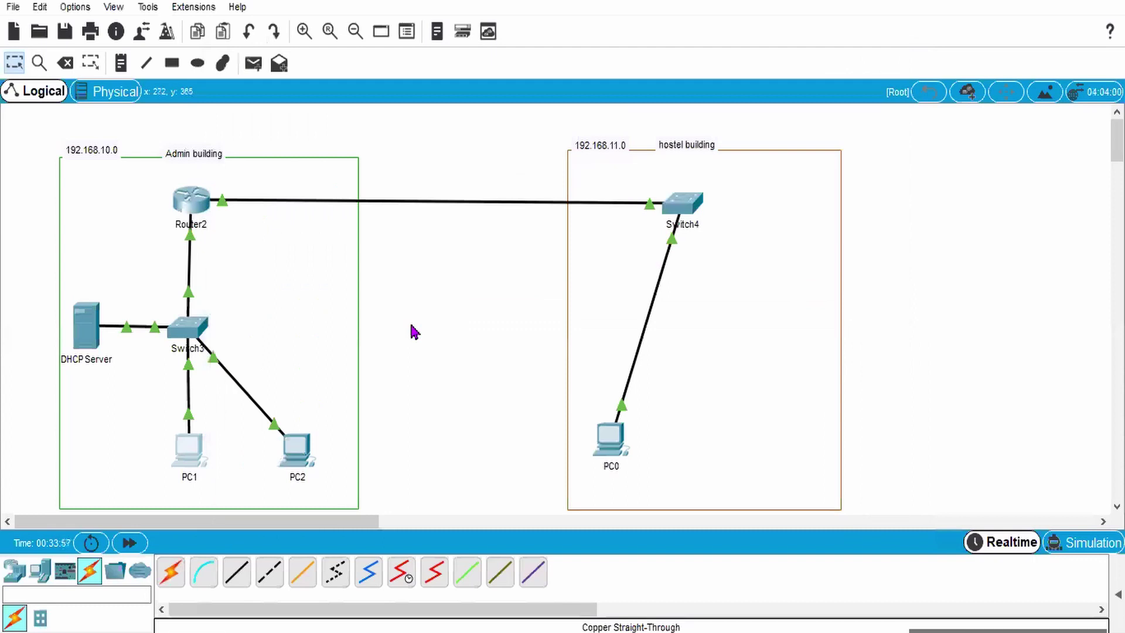
Step: Renew PC2's IPv4 address by switching its configuration to Static and back to DHCP, check the assigned address and close its window
click(297, 448)
click(271, 187)
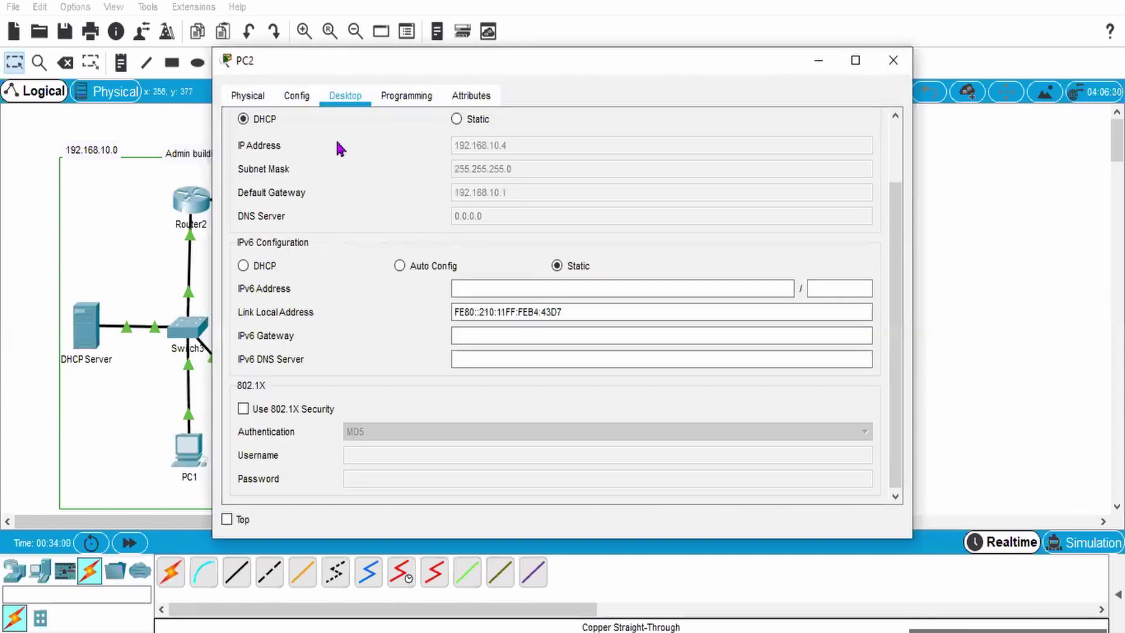
click(456, 120)
click(243, 119)
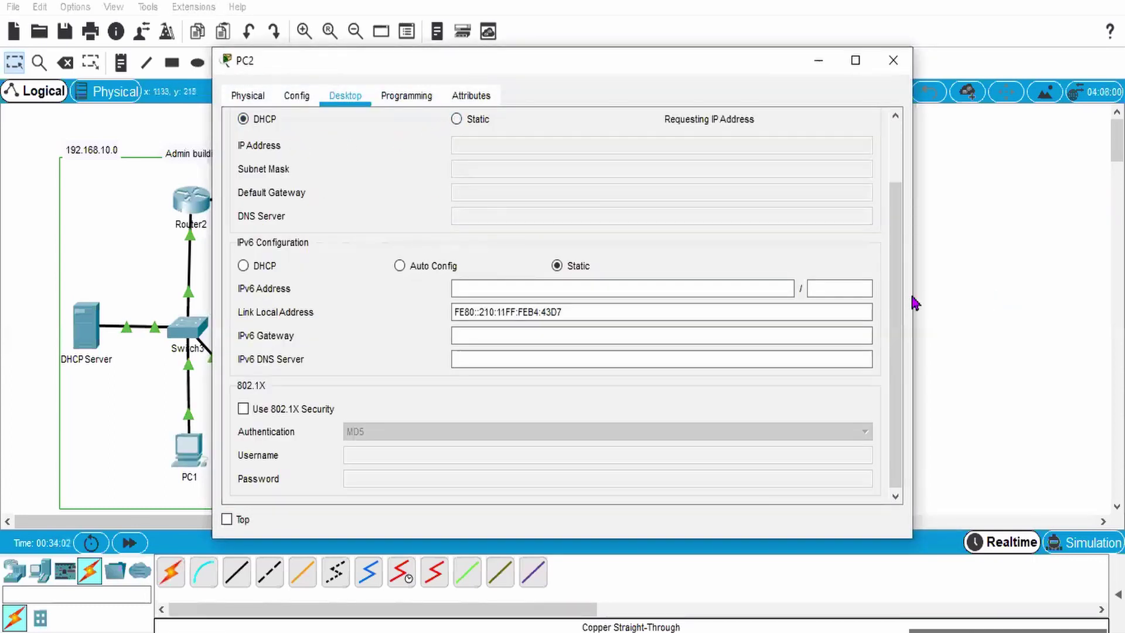
drag(896, 248, 895, 183)
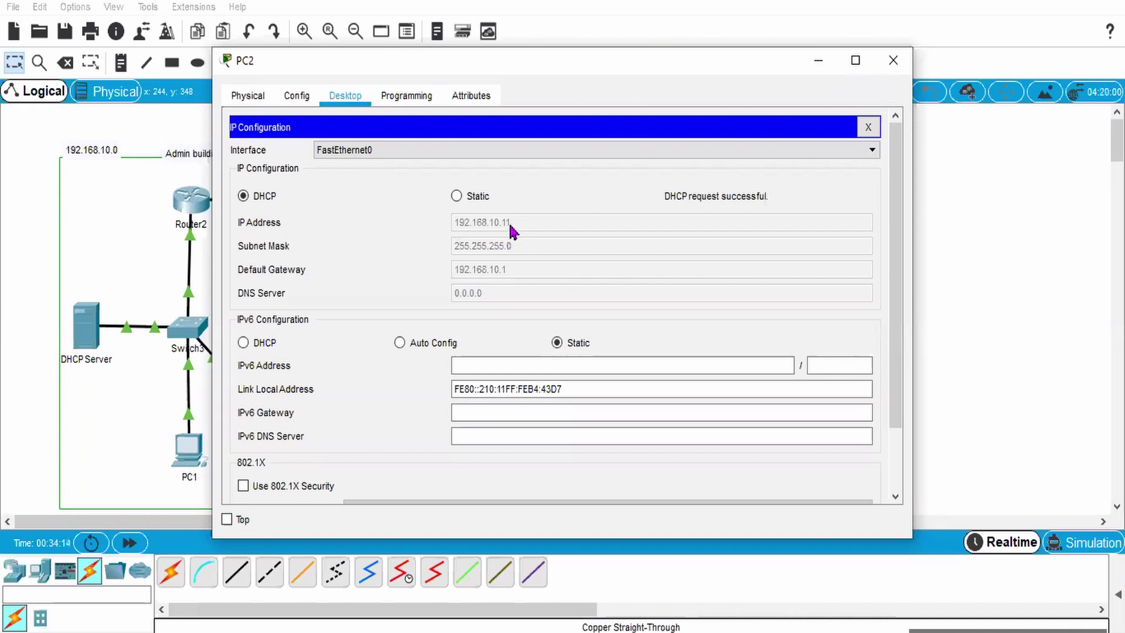
click(893, 60)
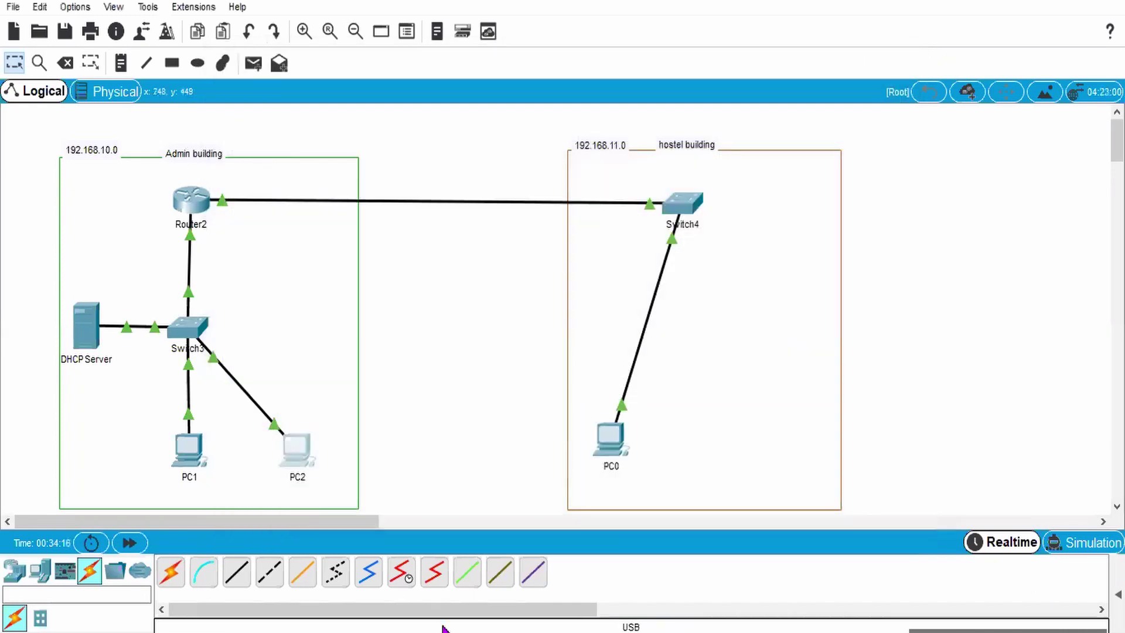
Step: Switch the IPv4 configuration of PC0 in the hostel building to DHCP and close its window
click(611, 450)
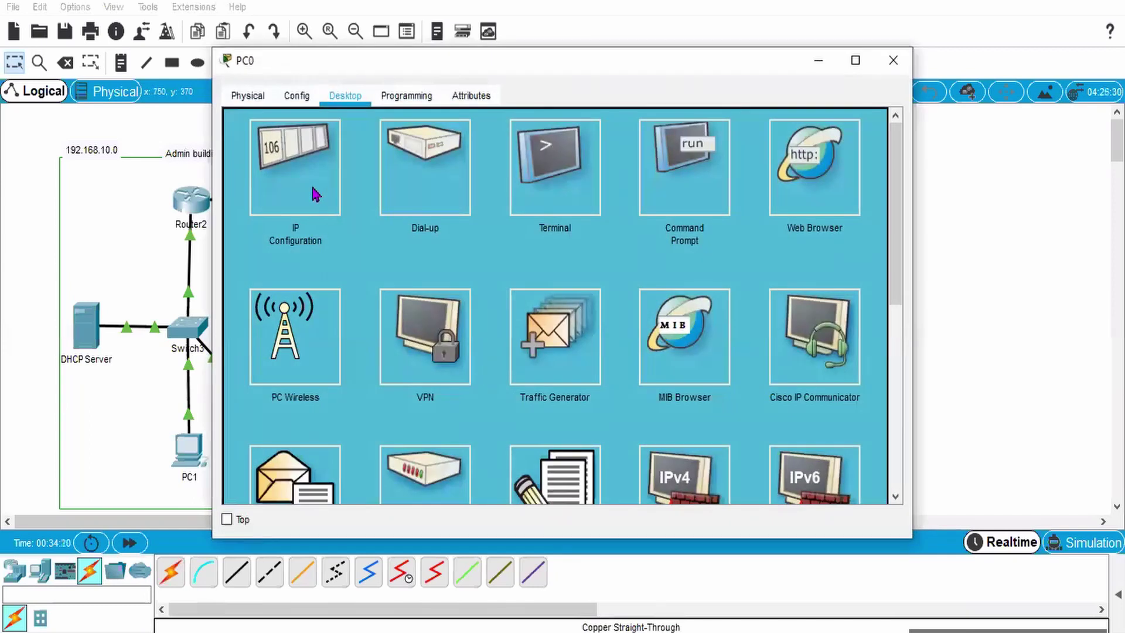
click(315, 194)
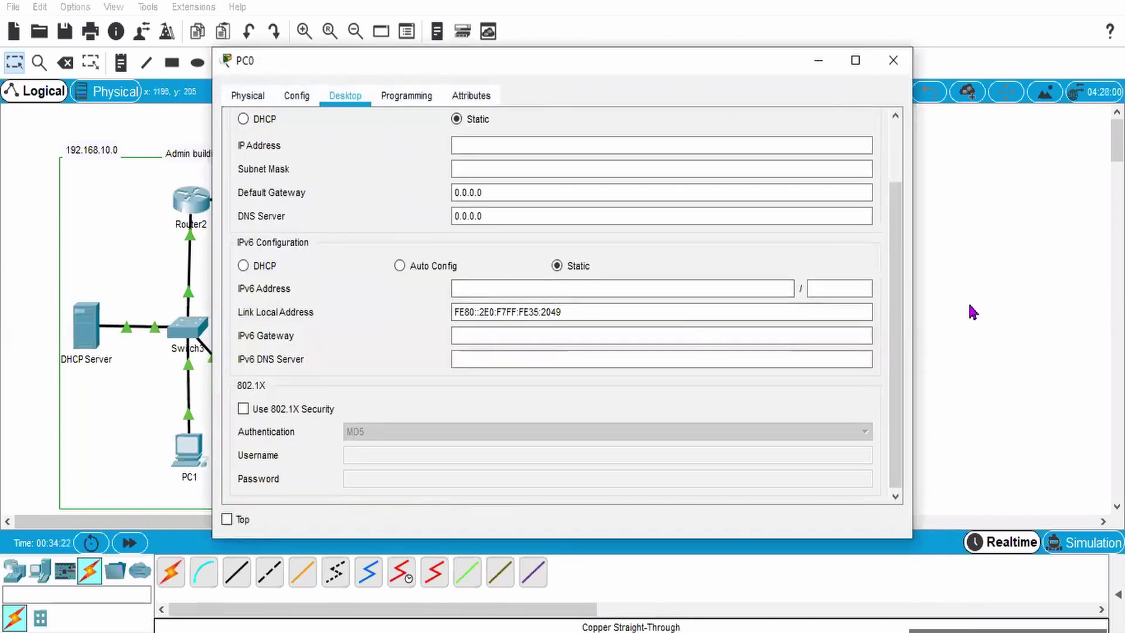
drag(895, 293, 895, 235)
click(257, 198)
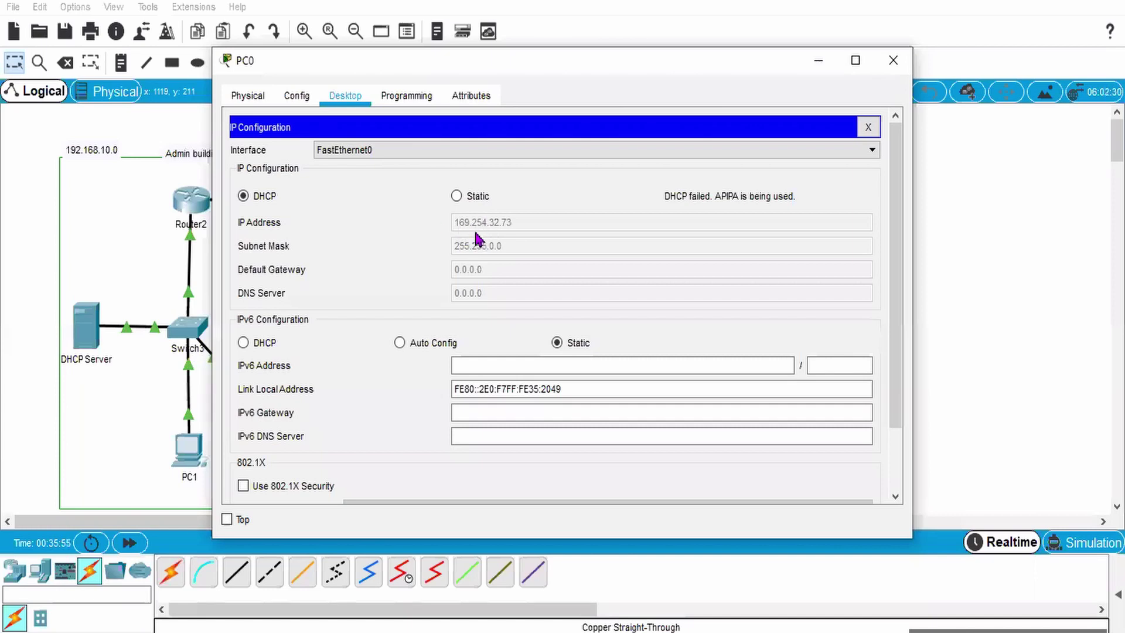
drag(593, 73, 570, 270)
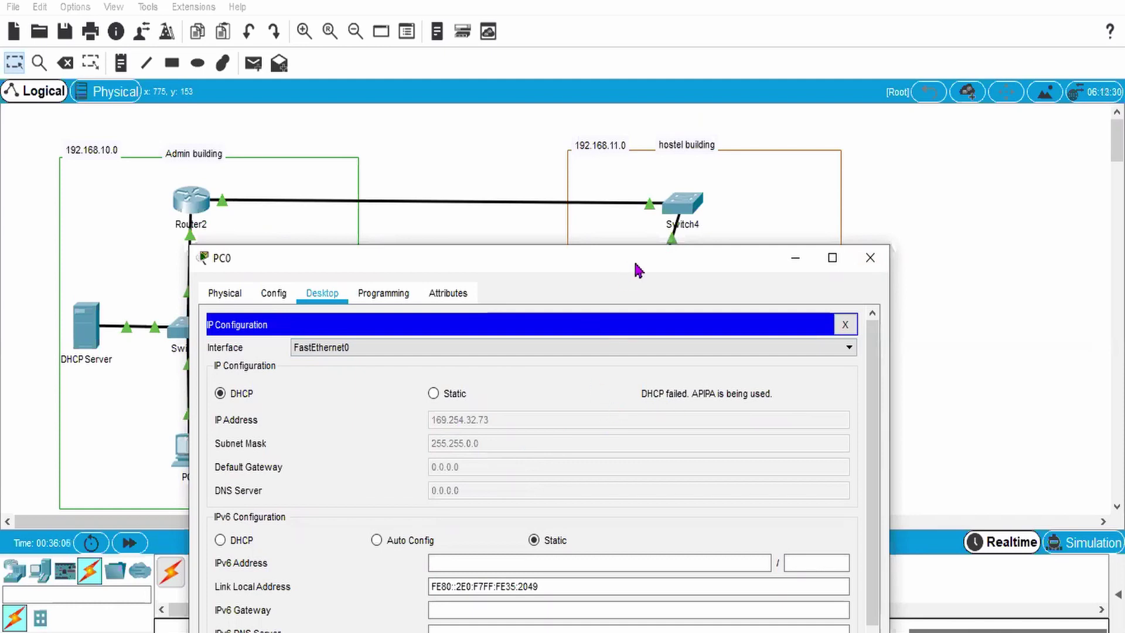
drag(639, 270, 818, 345)
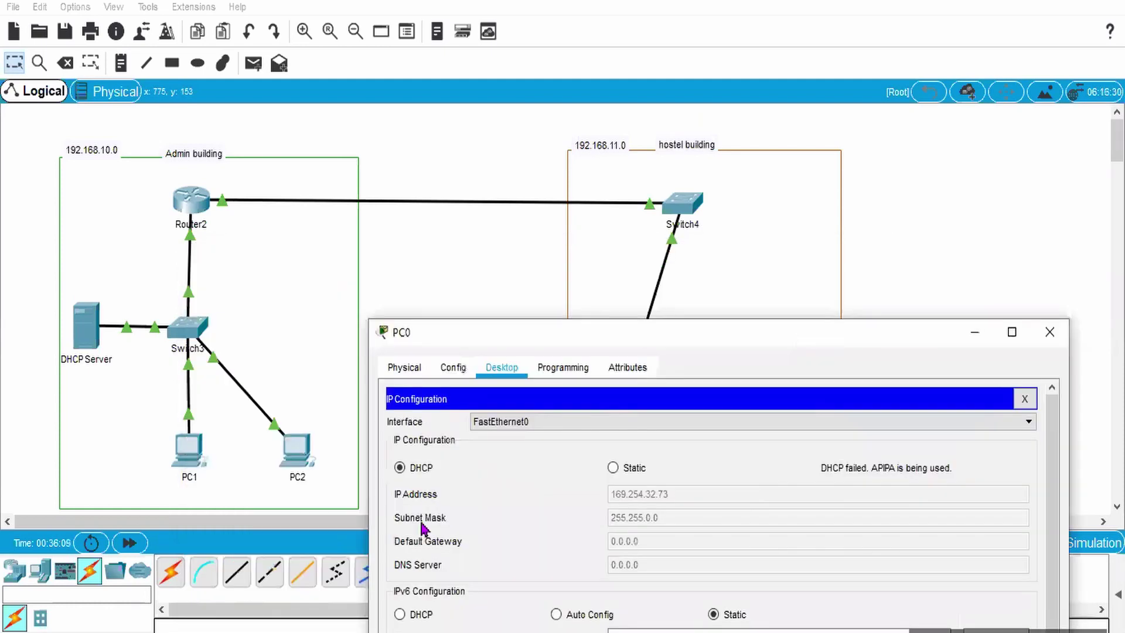
click(1049, 333)
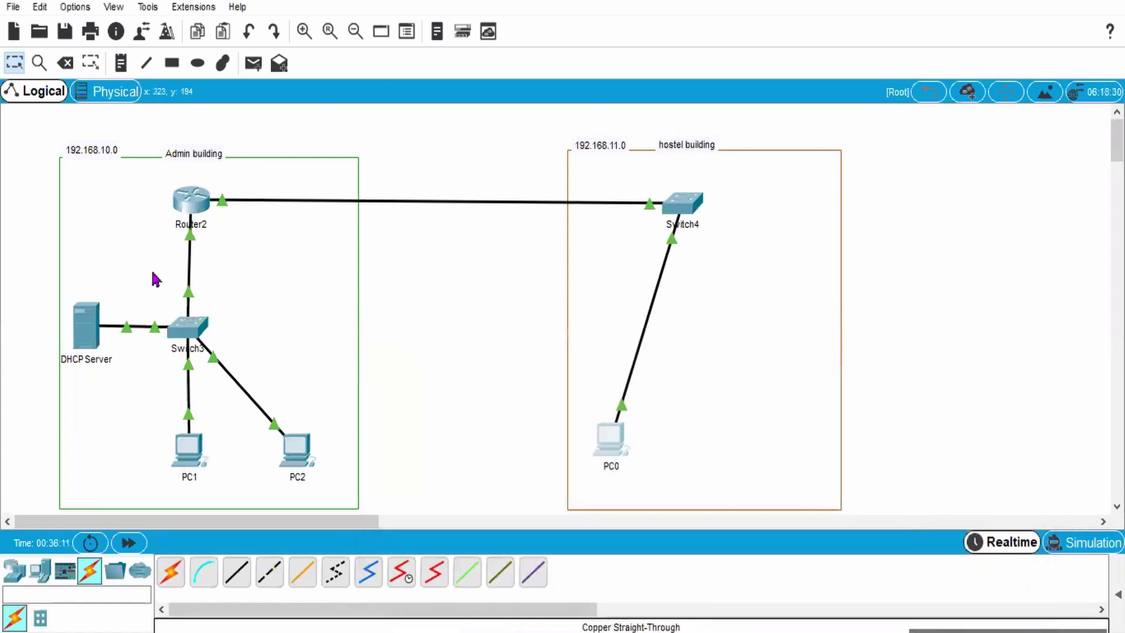
mouse_move(75, 333)
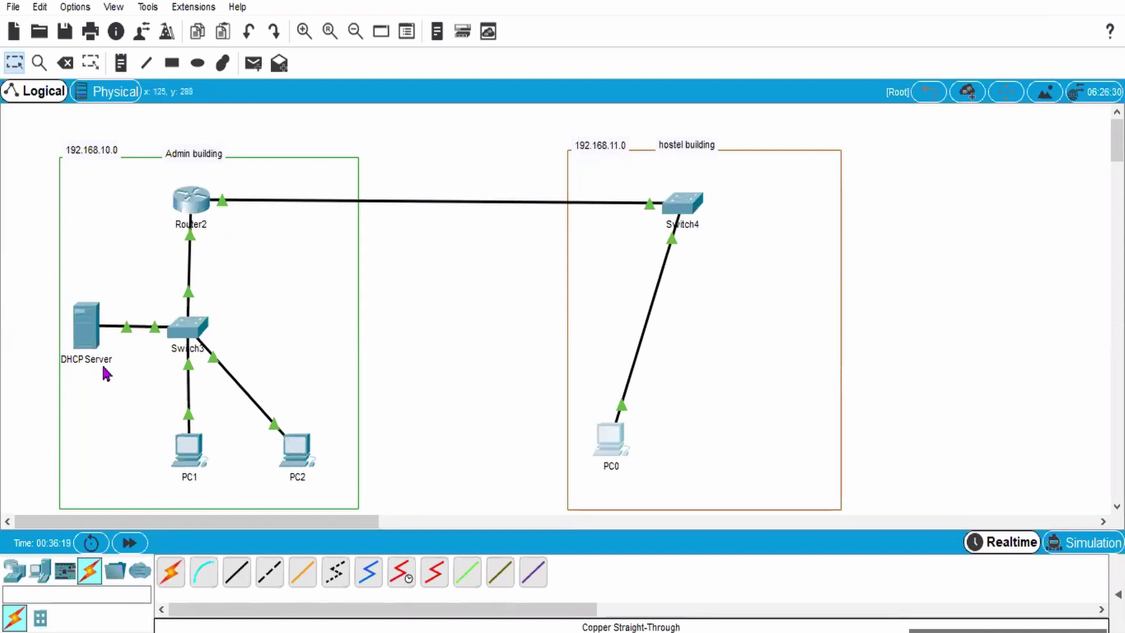
click(191, 200)
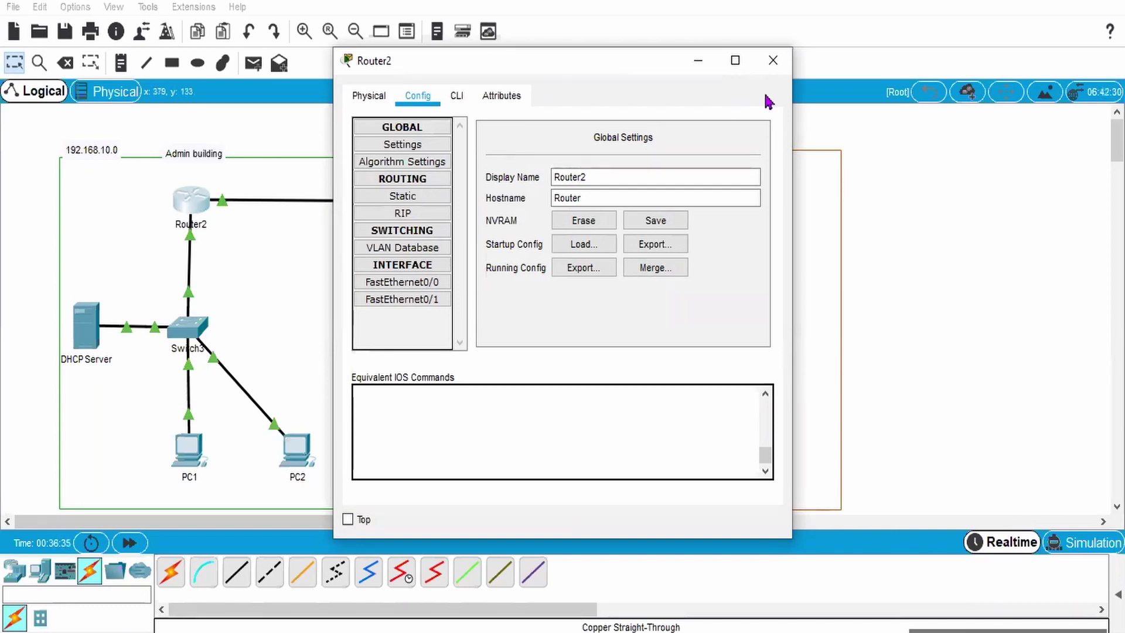
click(773, 60)
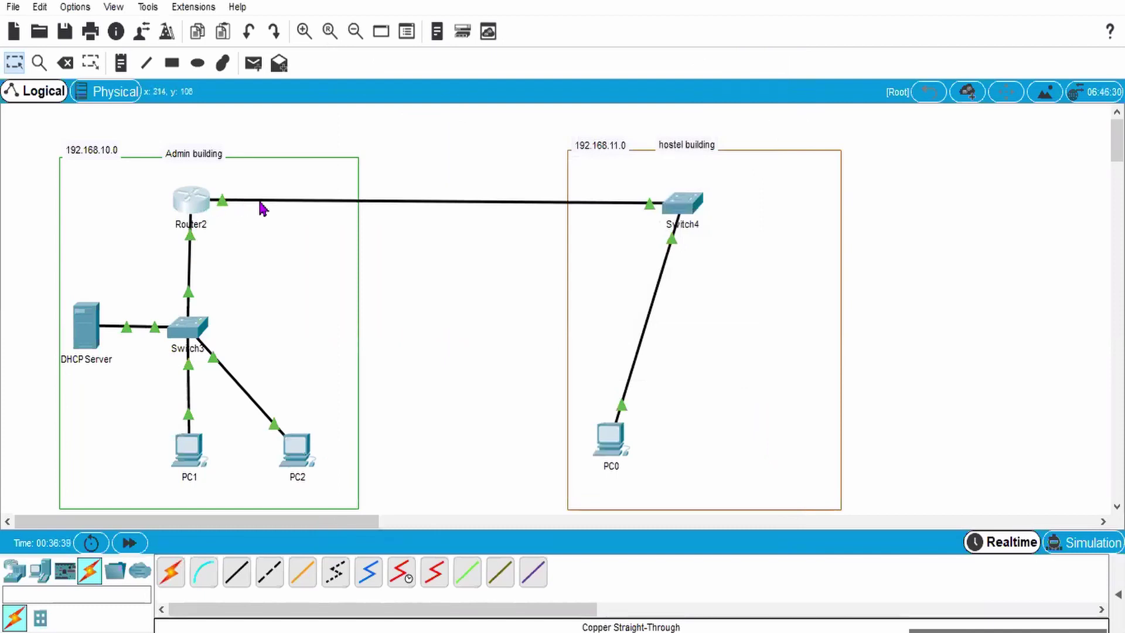
Step: Set the IP helper address of Router2's FastEthernet0/1 interface to the DHCP server's 192.168.10.2 in the command line interface
click(184, 212)
click(410, 300)
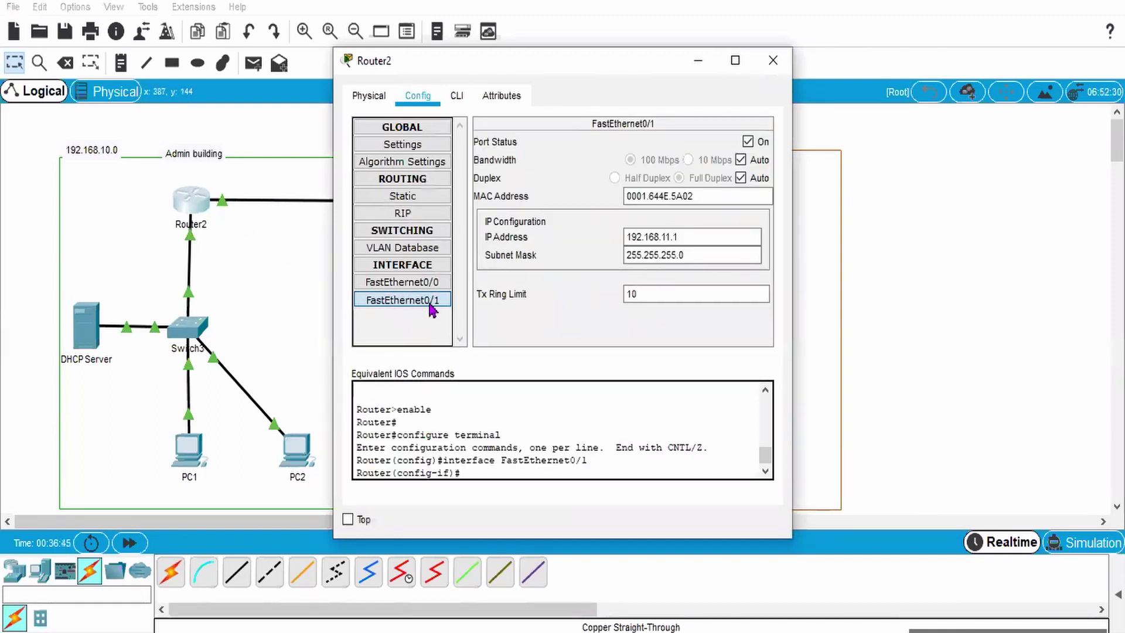
click(458, 97)
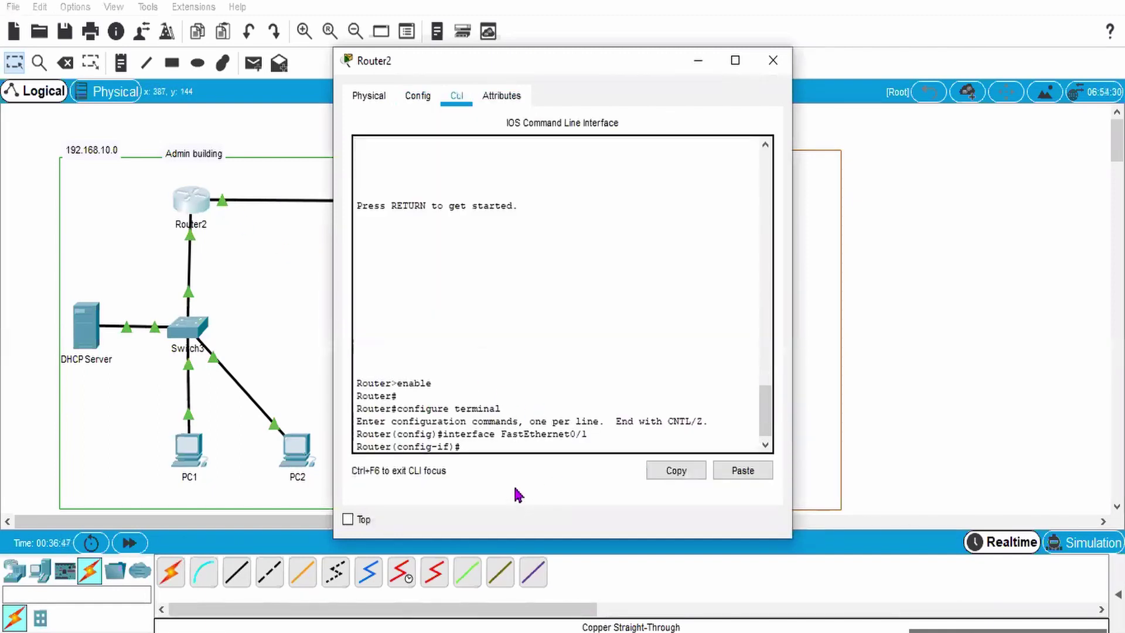
click(477, 447)
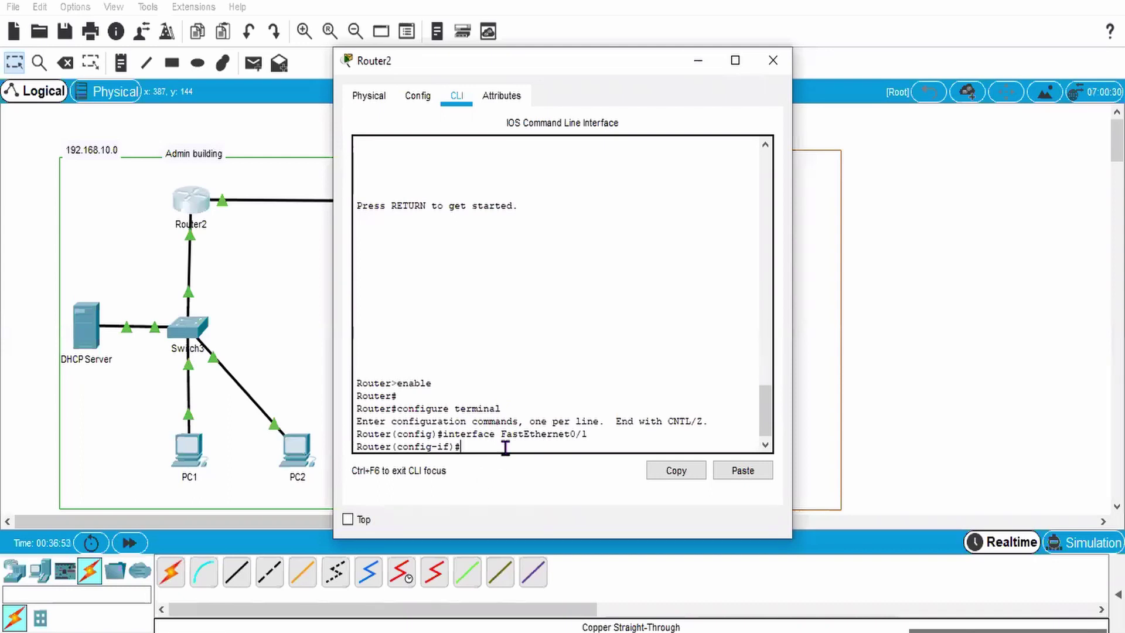
drag(454, 433, 590, 432)
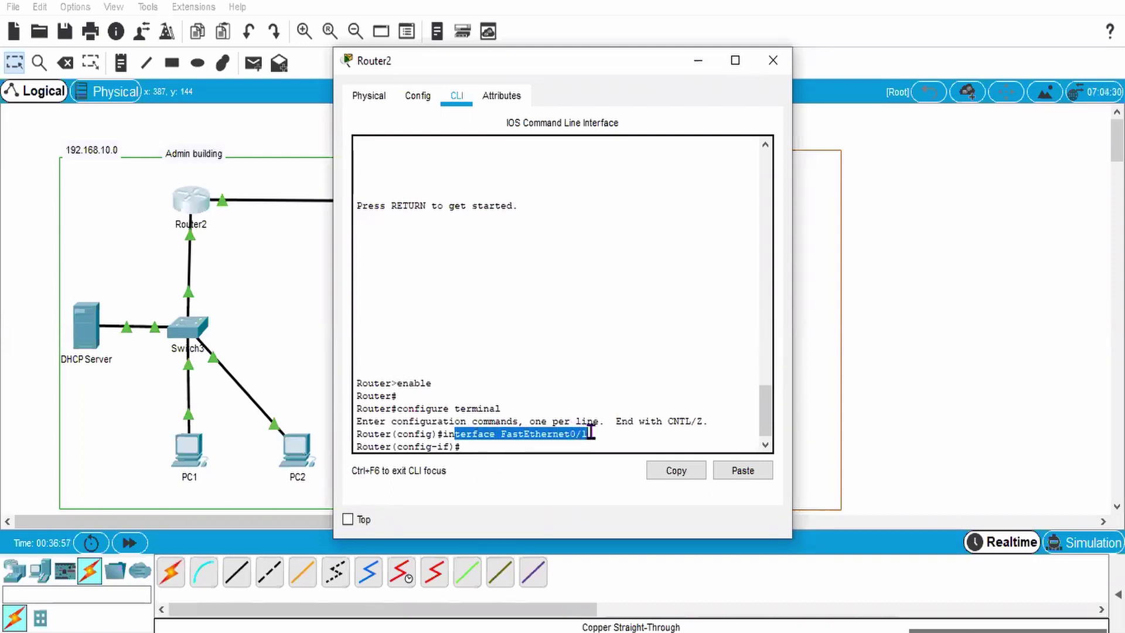
click(492, 448)
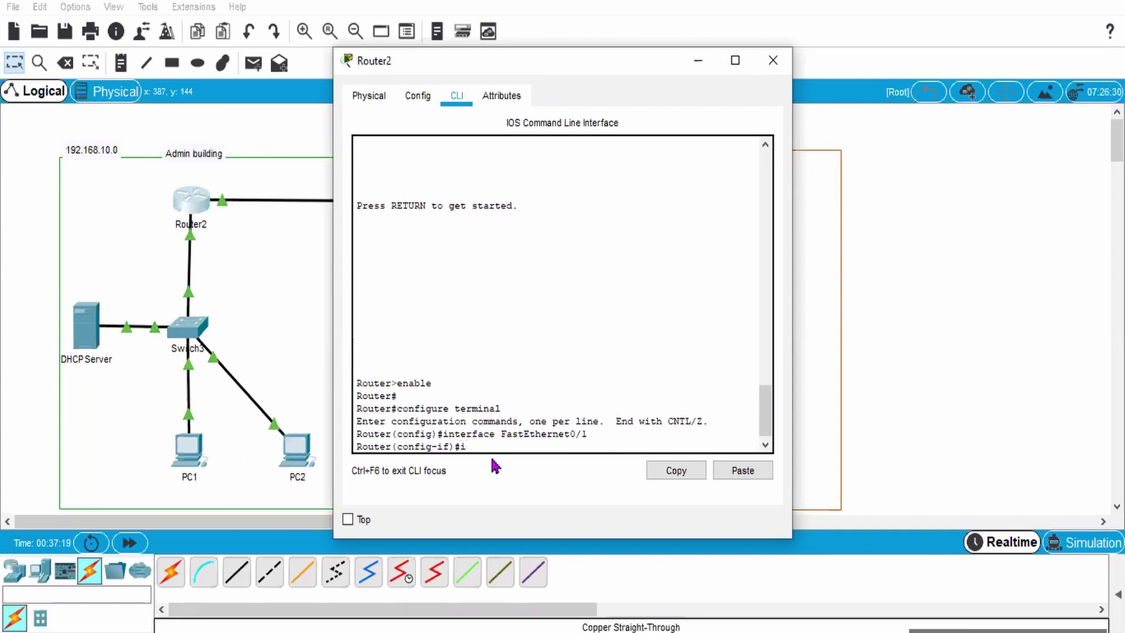
text(p helpe)
key(Tab)
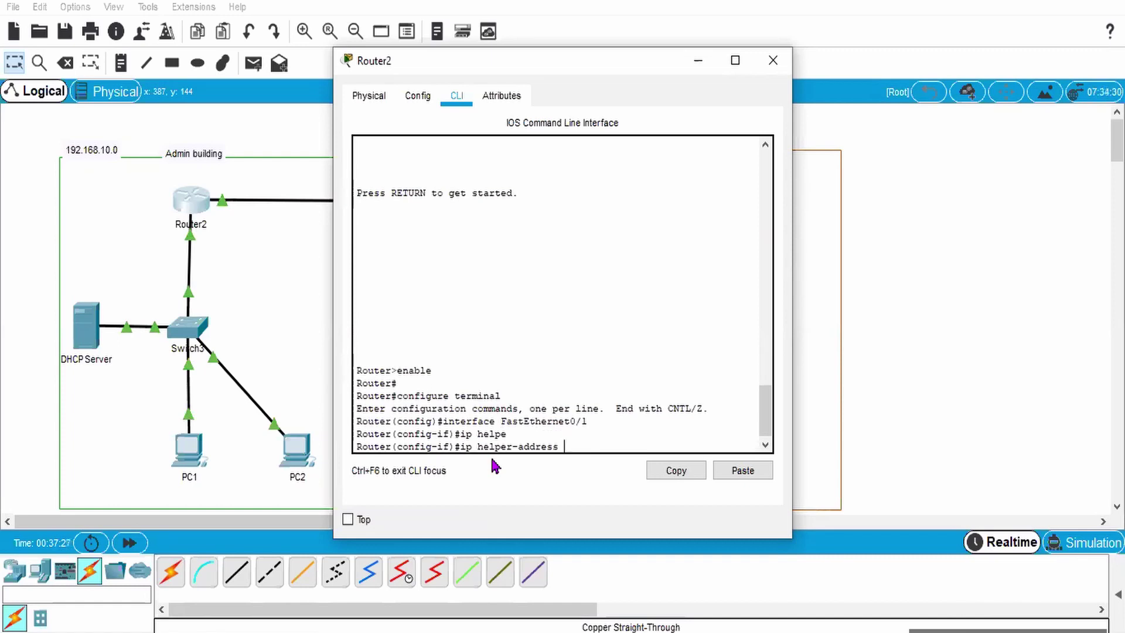
text(192.168.10.2)
key(Return)
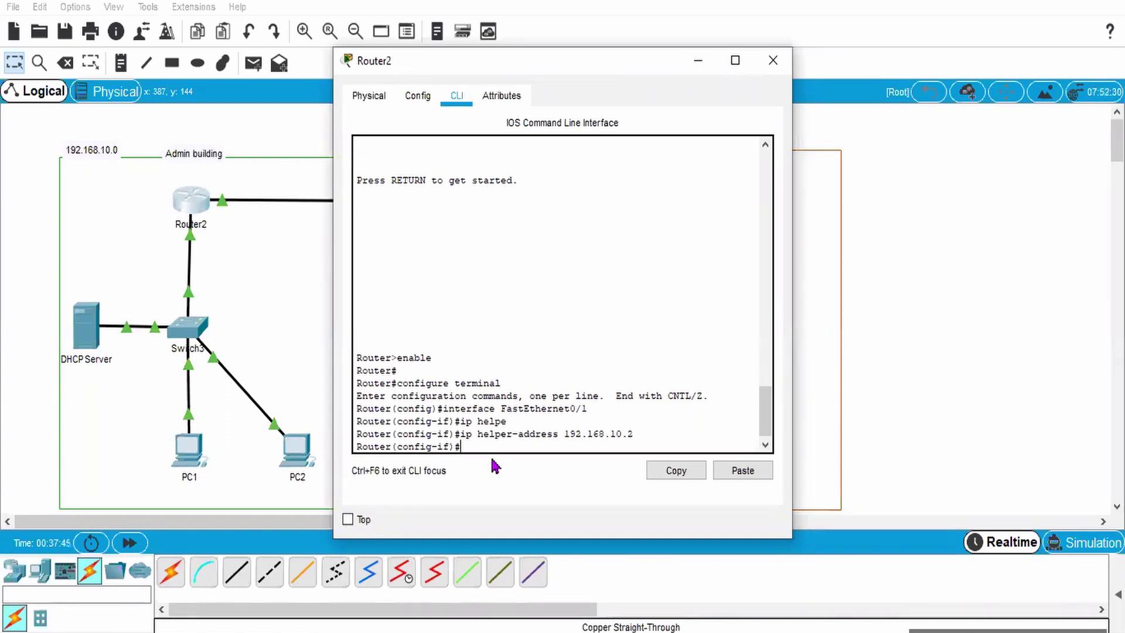
Step: Exit Router2's interface and global configuration modes and close the router window
text(exit)
key(Return)
text(ex)
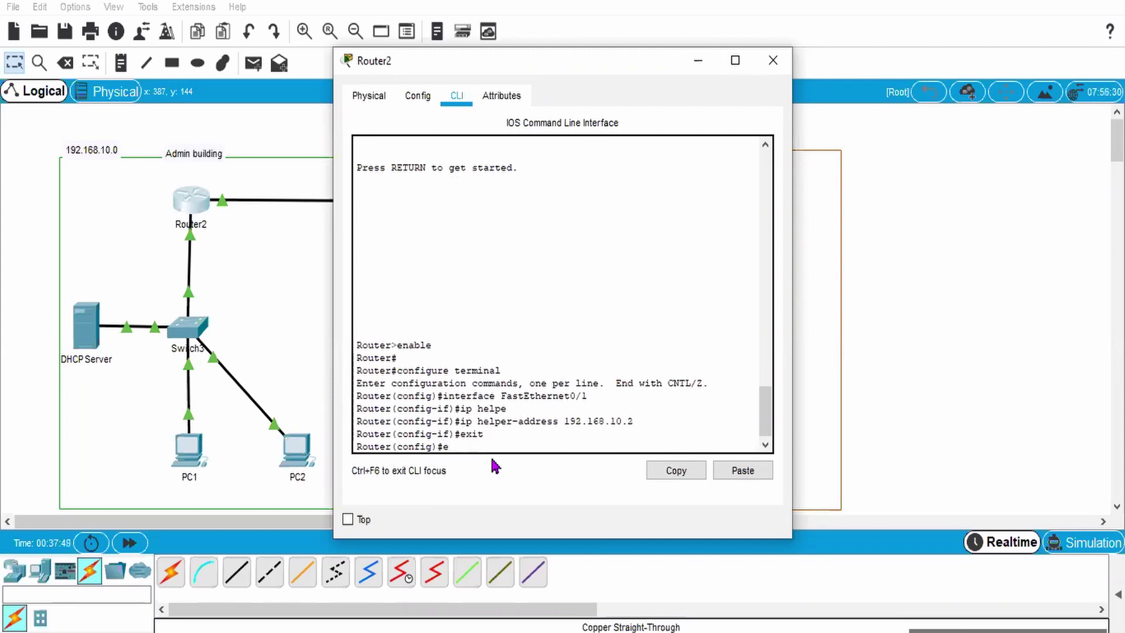
text(it)
key(Return)
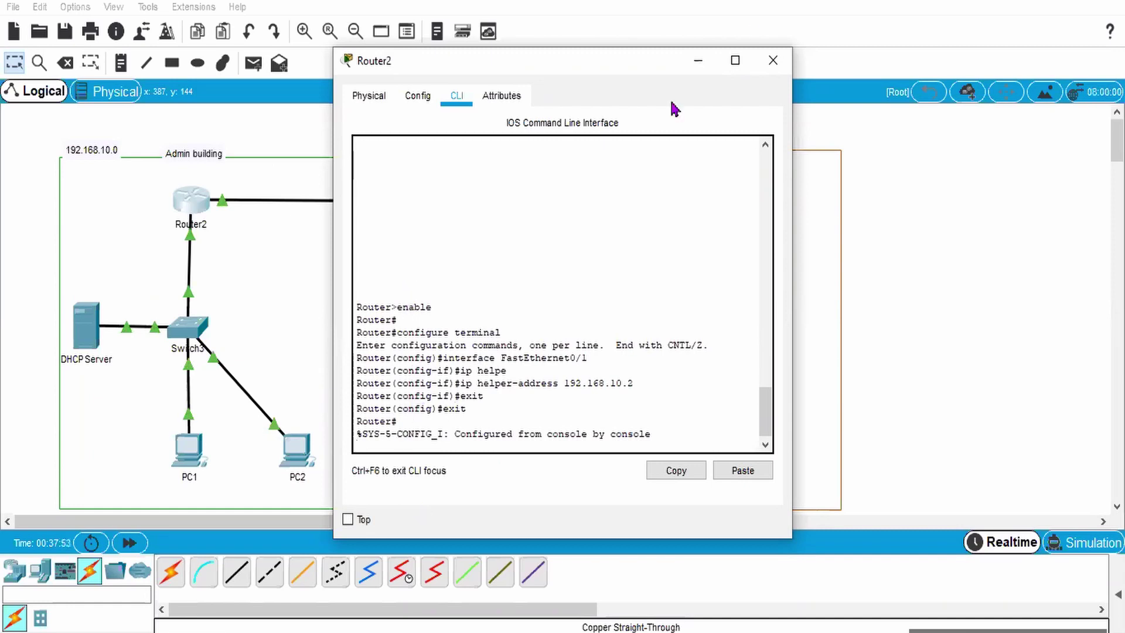
click(769, 61)
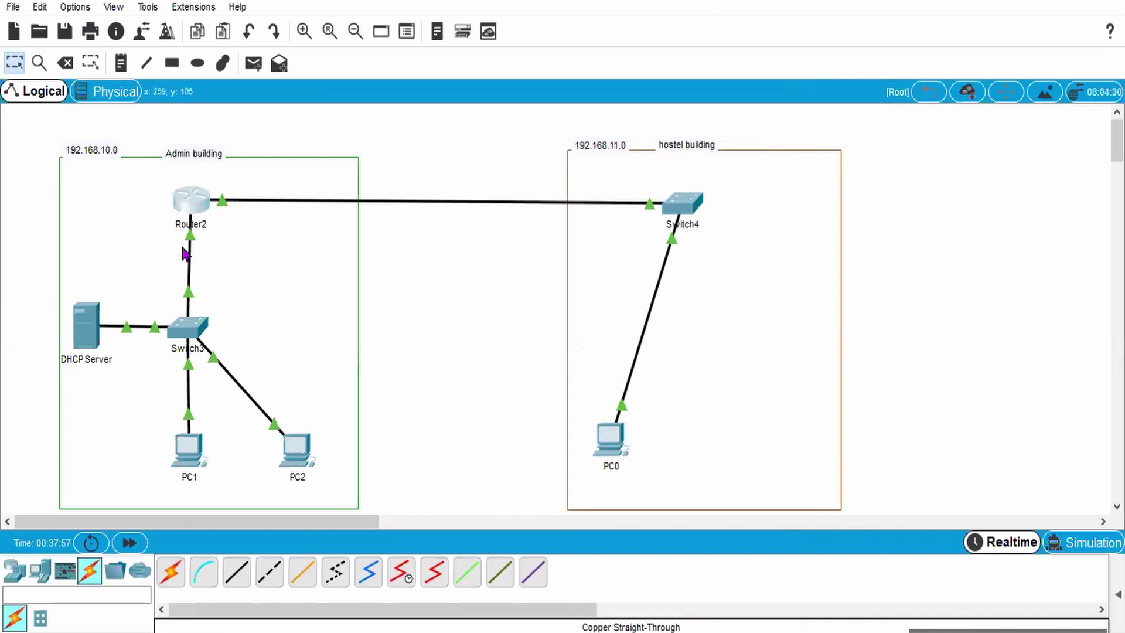
Step: Set the DHCP Server's default gateway to 192.168.10.1 in its IP configuration and close its window
mouse_move(204, 215)
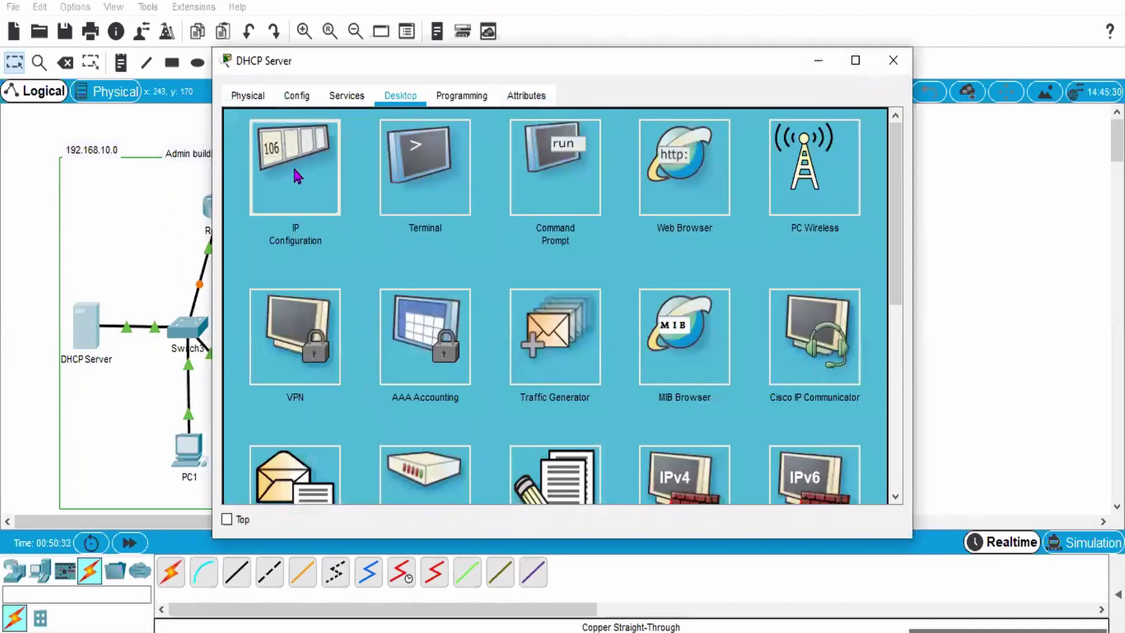
click(300, 212)
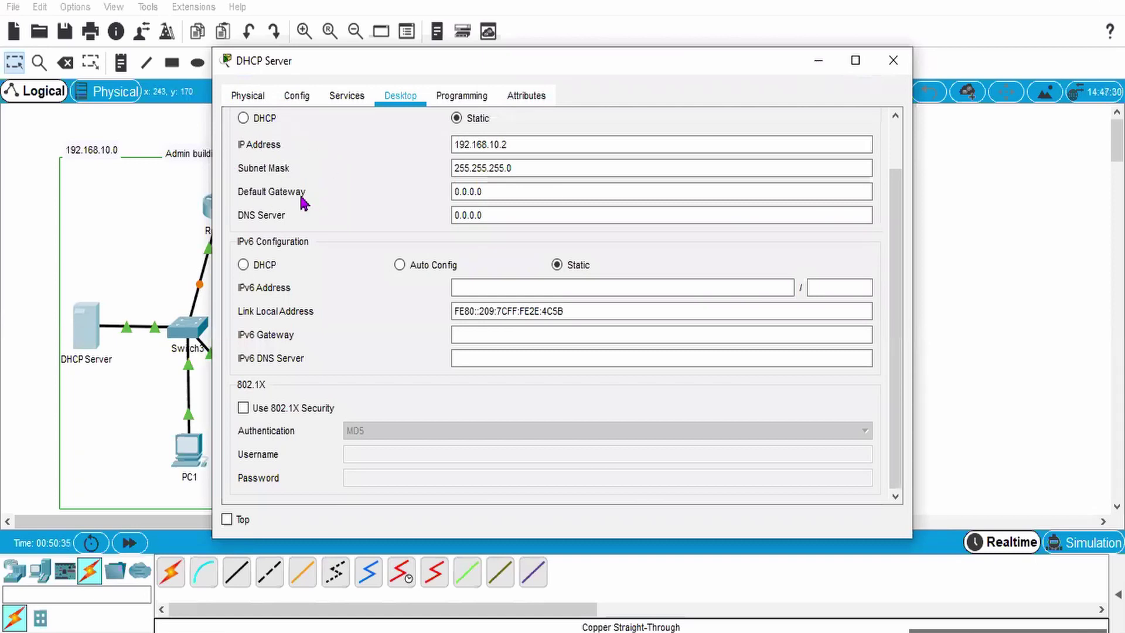
triple_click(482, 192)
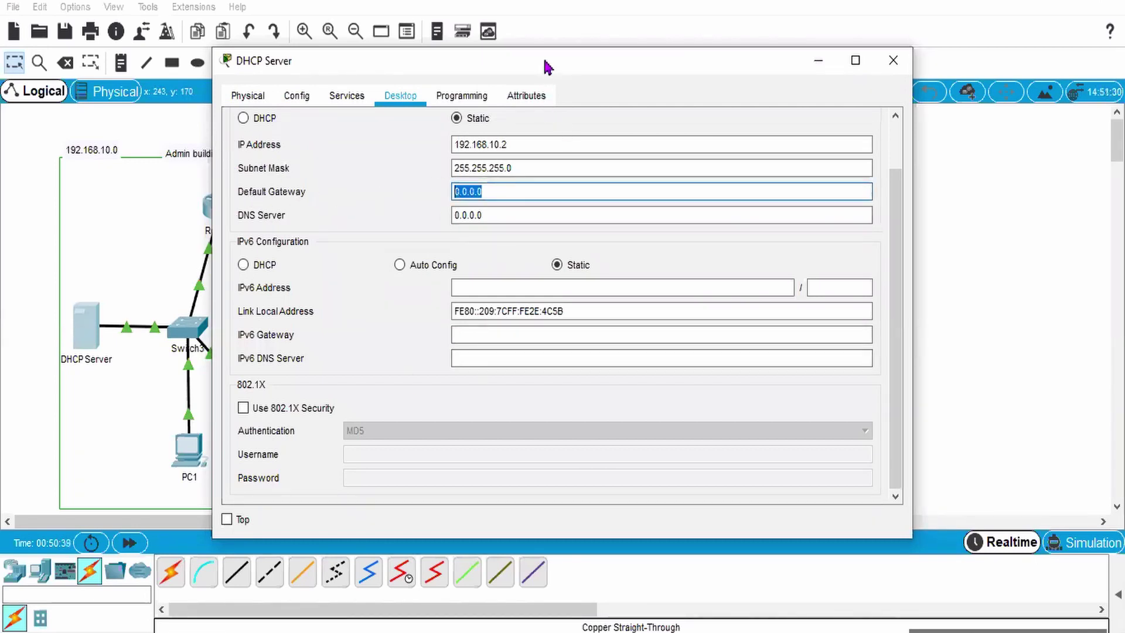
drag(555, 64, 718, 292)
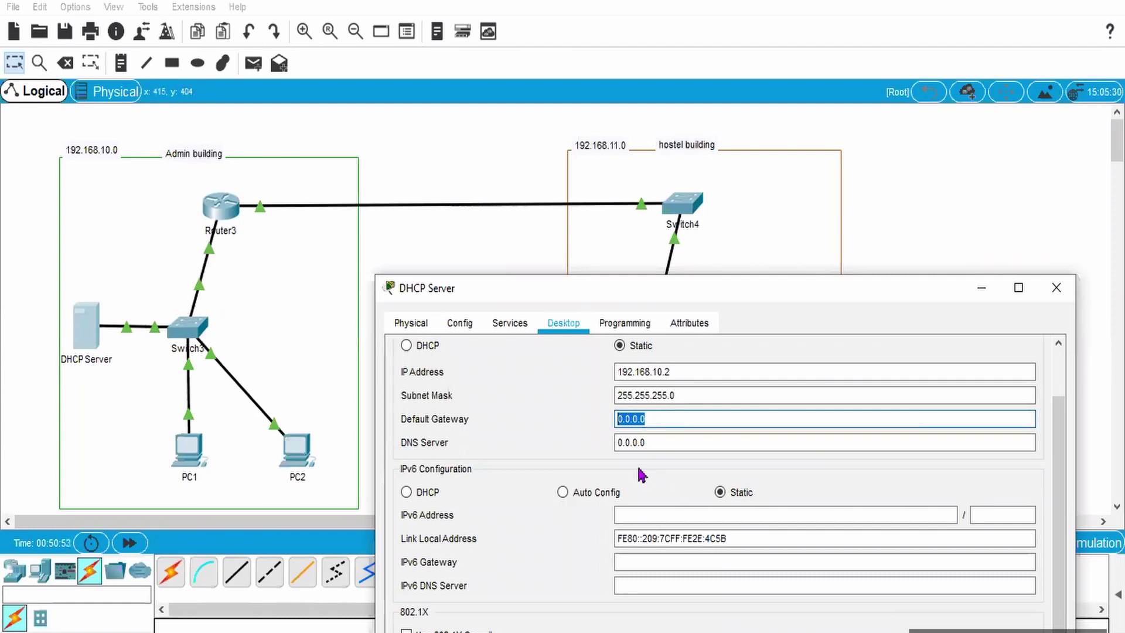
drag(690, 417, 599, 417)
text(192.168.10.1)
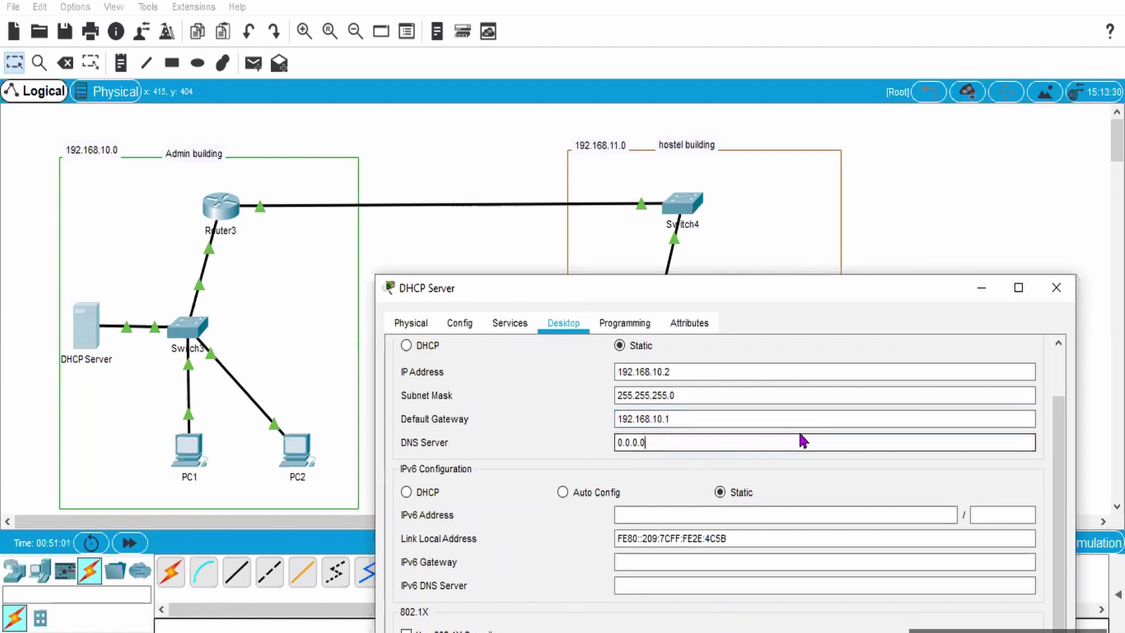
click(1056, 287)
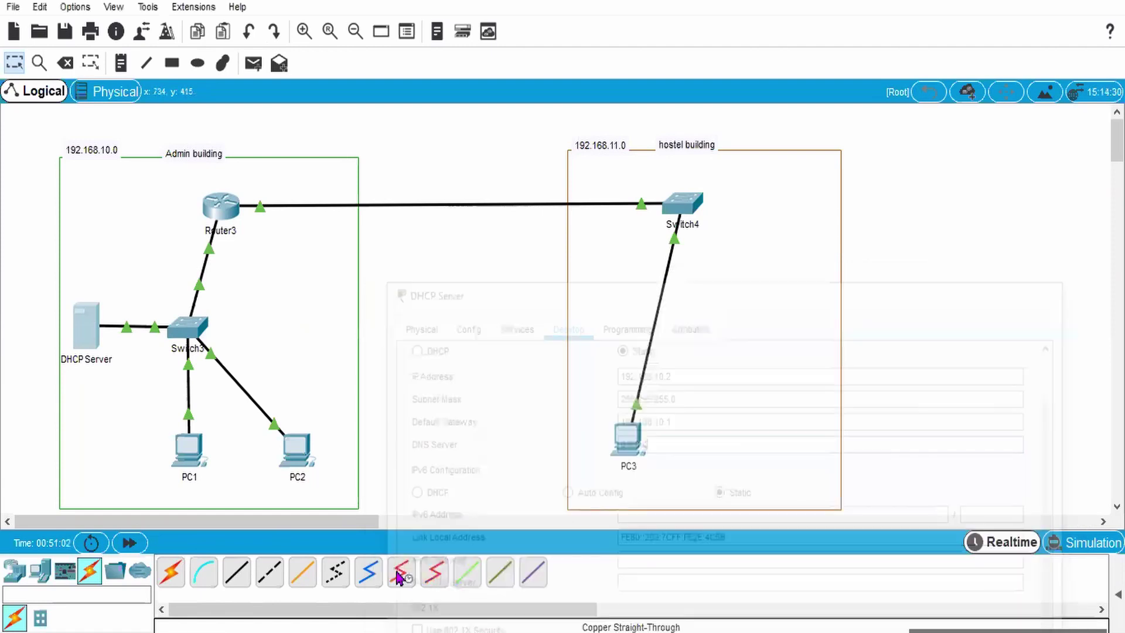
Step: Fast-forward the simulation time and renew PC3's address by toggling its IPv4 configuration to Static and back to DHCP
click(130, 542)
click(633, 442)
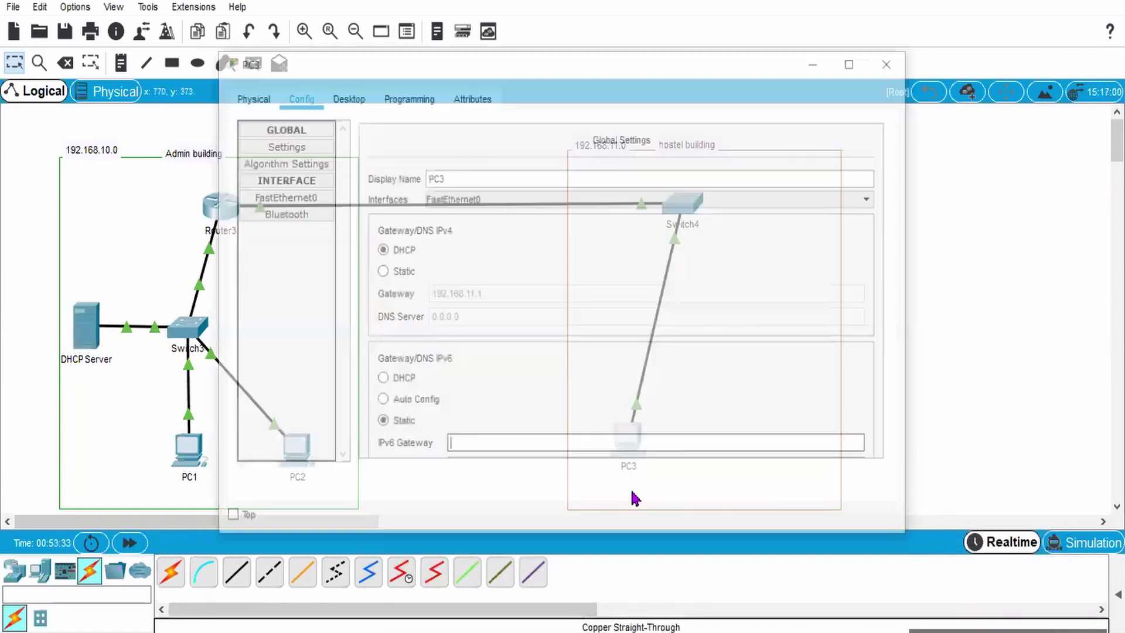
click(339, 99)
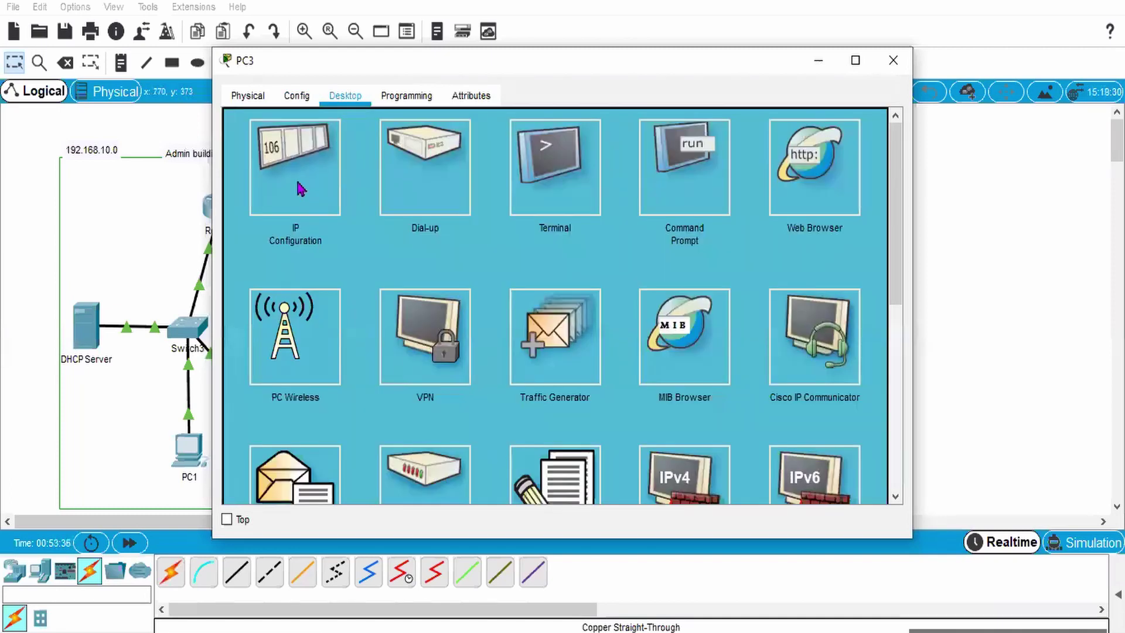
click(297, 181)
click(476, 122)
click(260, 120)
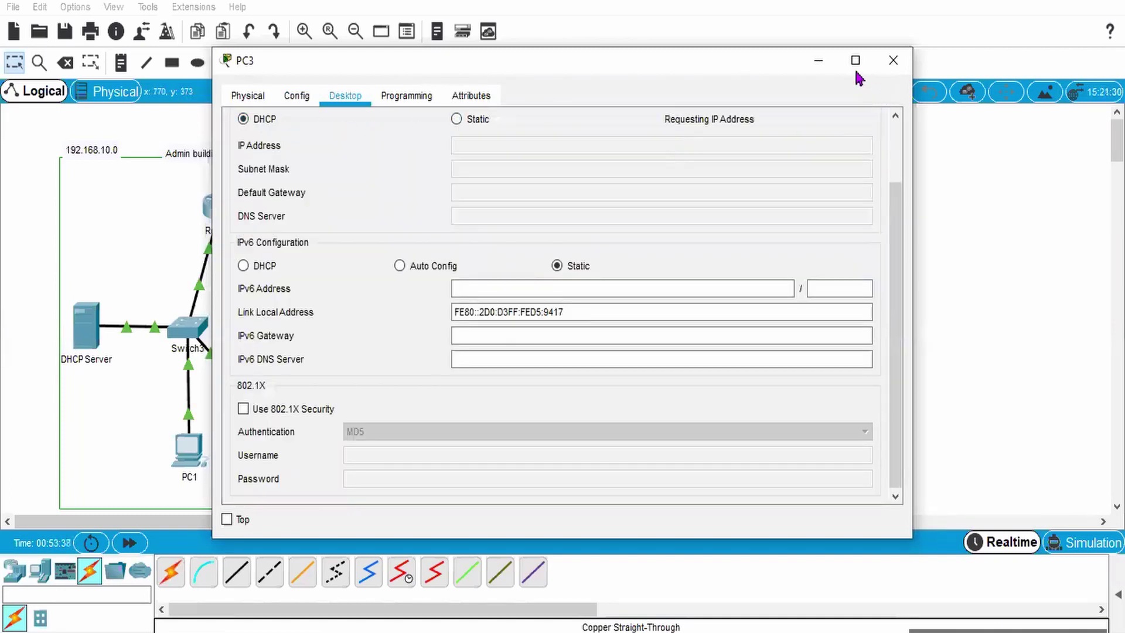
click(855, 61)
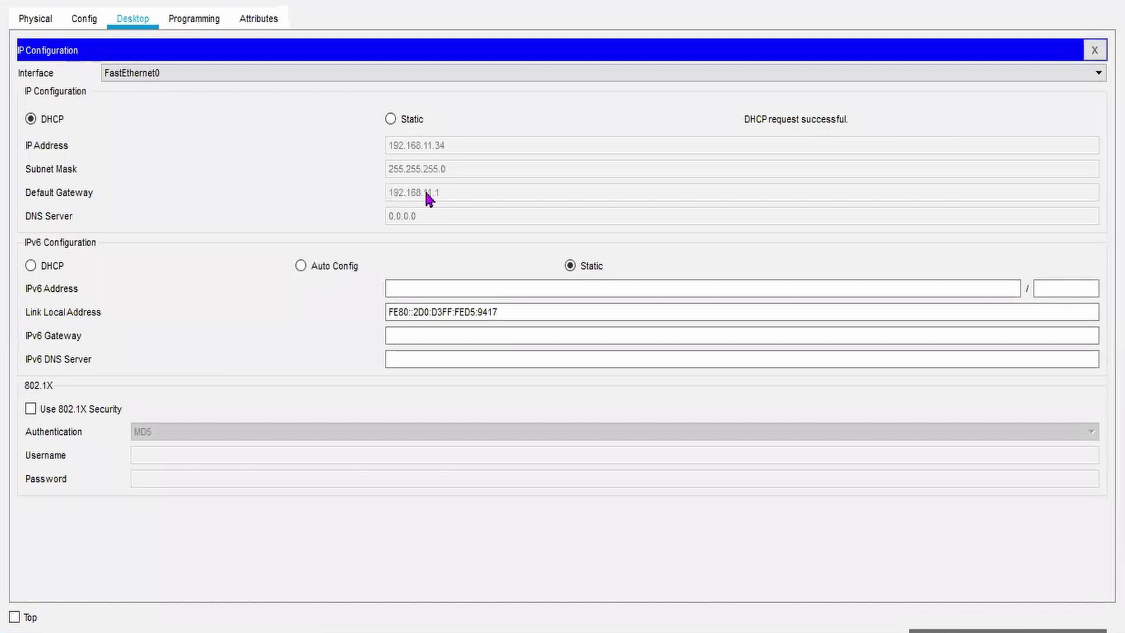
click(1072, 2)
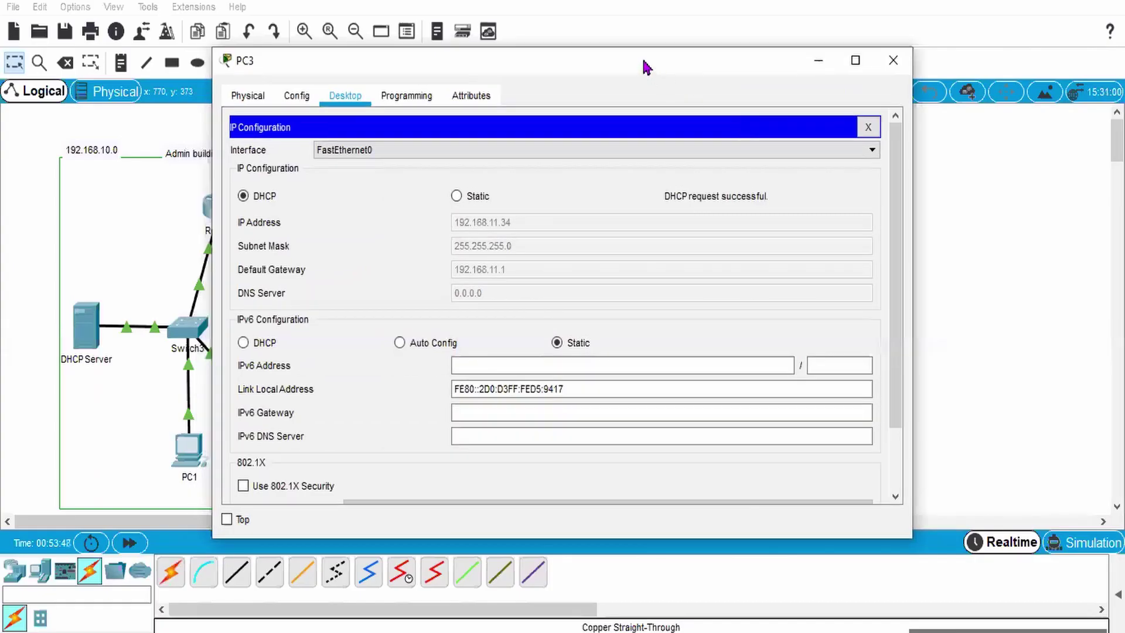
Step: Review the address pools in the DHCP Server's DHCP service, including the start IP address and maximum users of the hostel pool
drag(646, 67, 854, 49)
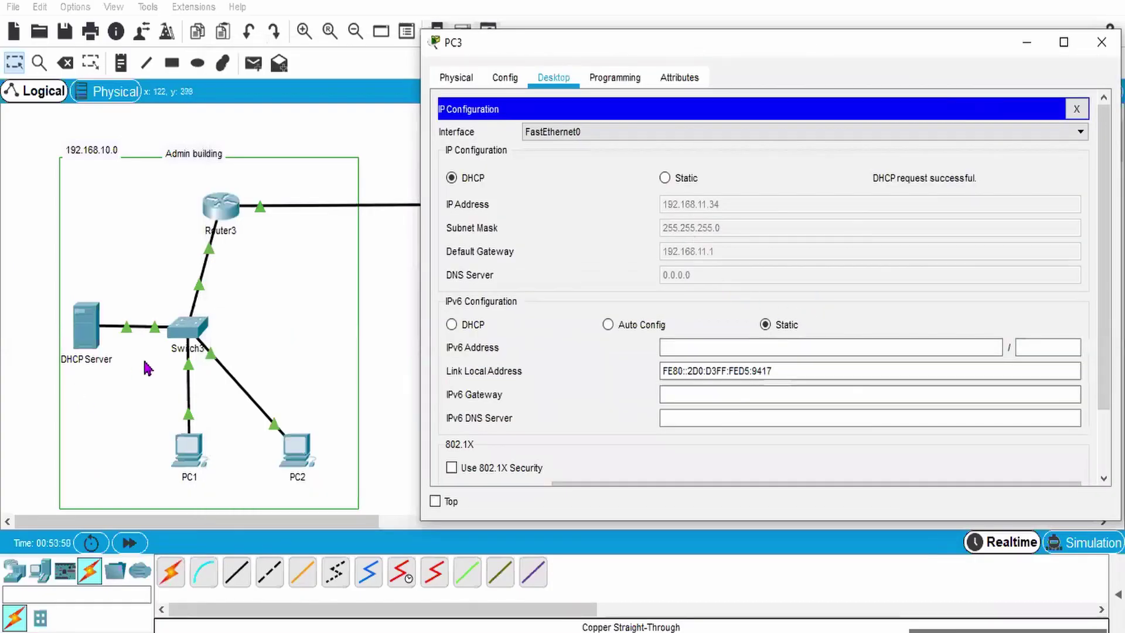
click(62, 326)
click(89, 319)
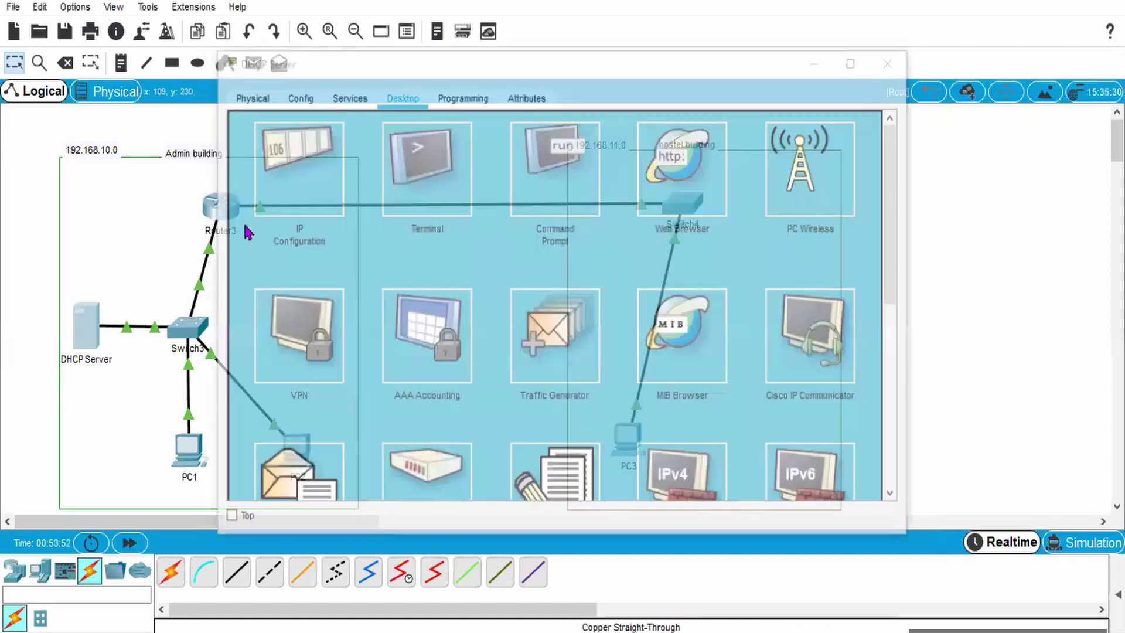
click(91, 324)
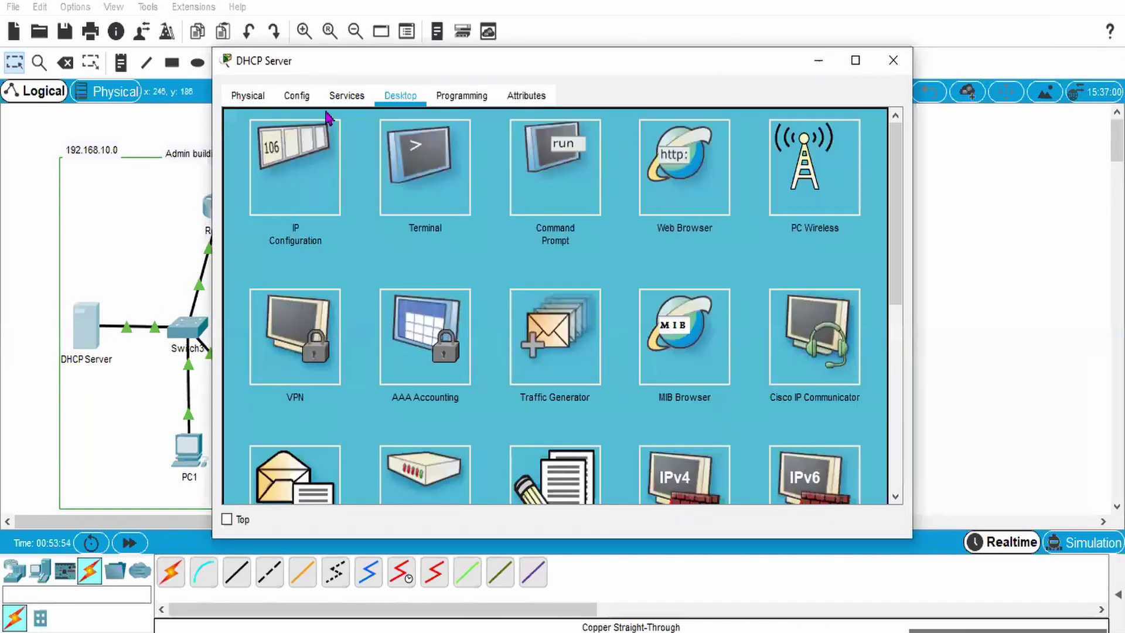
click(346, 96)
click(293, 160)
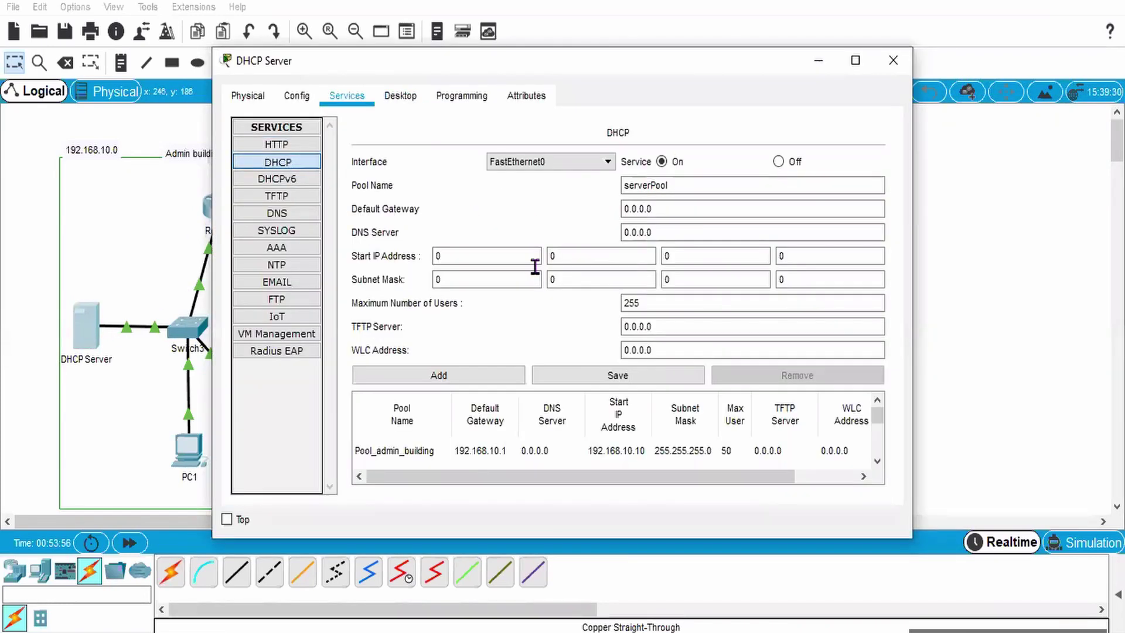
click(852, 61)
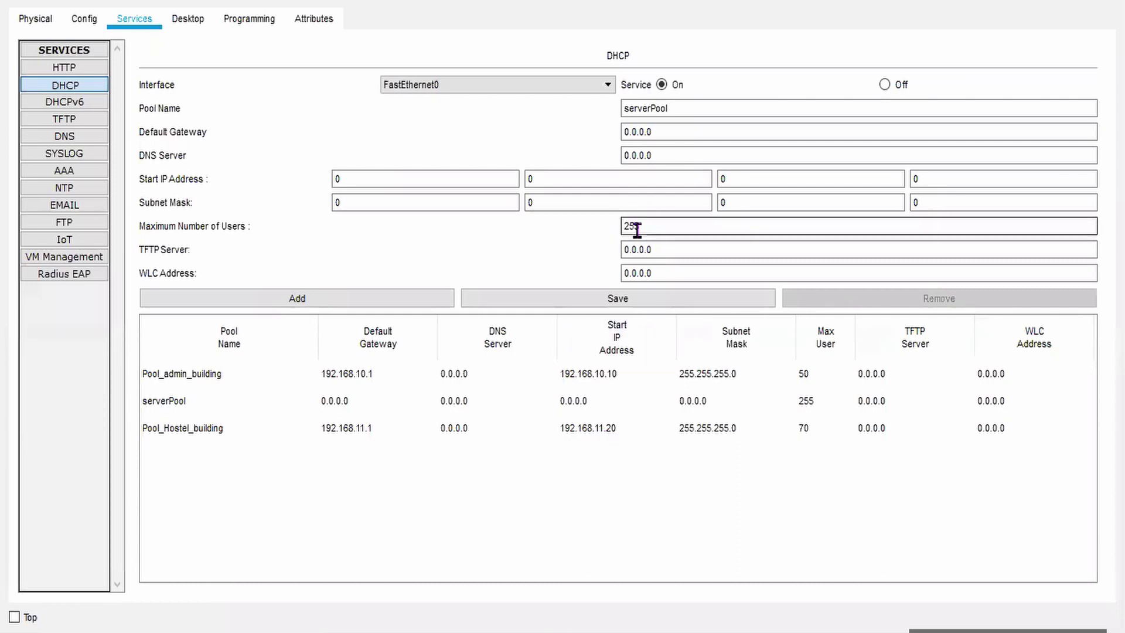
click(798, 430)
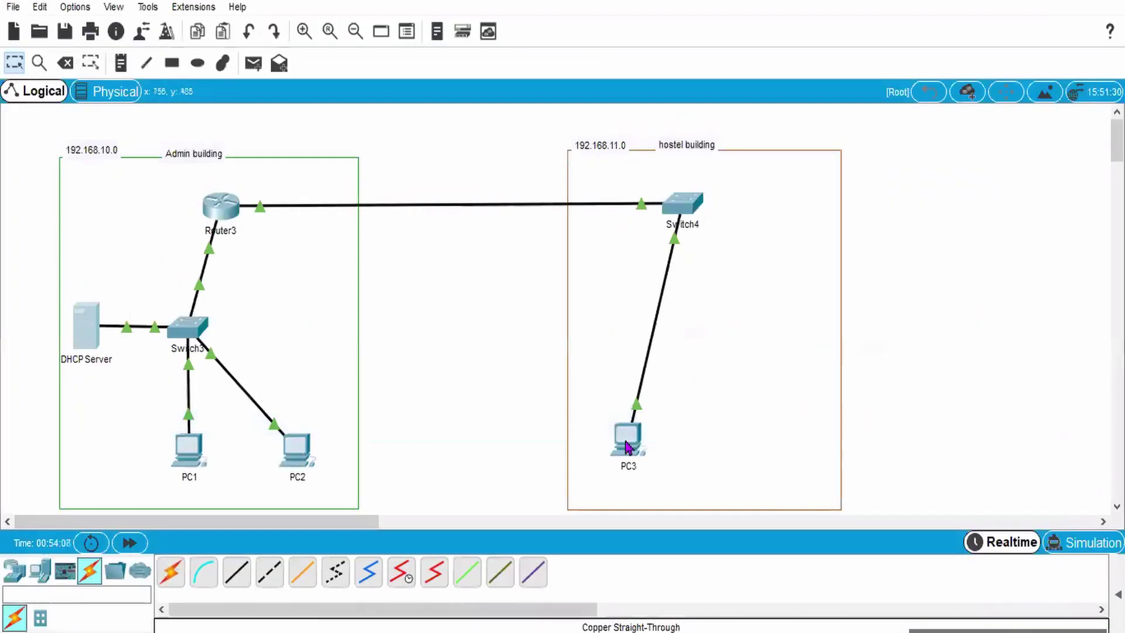
Step: Request an address for PC3 once more by setting its IPv4 configuration to Static and back to DHCP
click(625, 441)
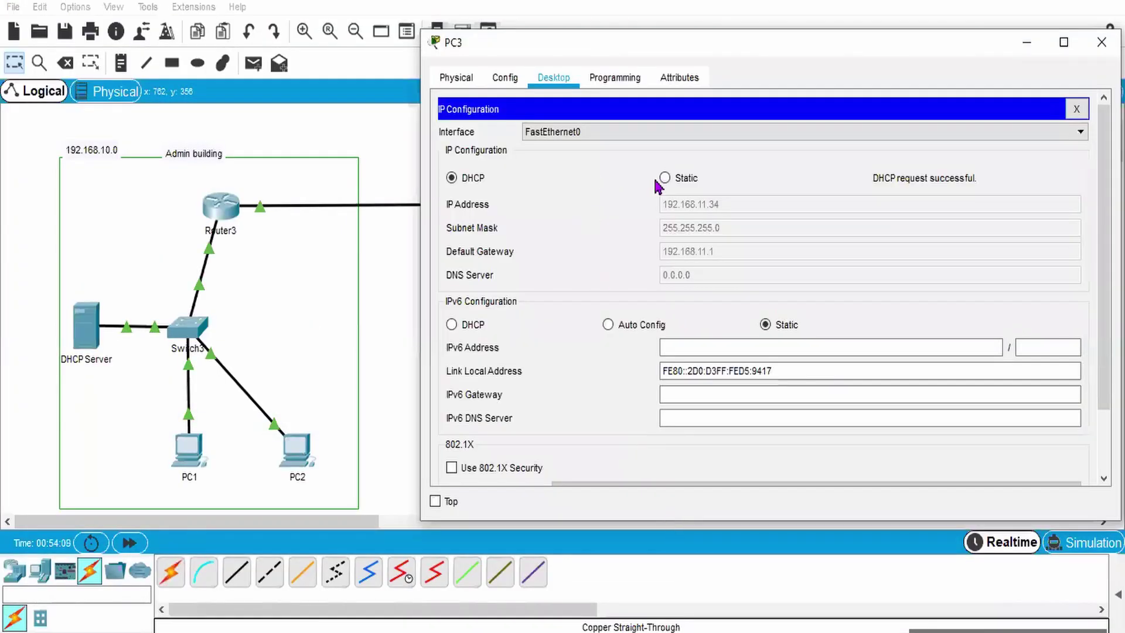
click(1064, 42)
click(390, 119)
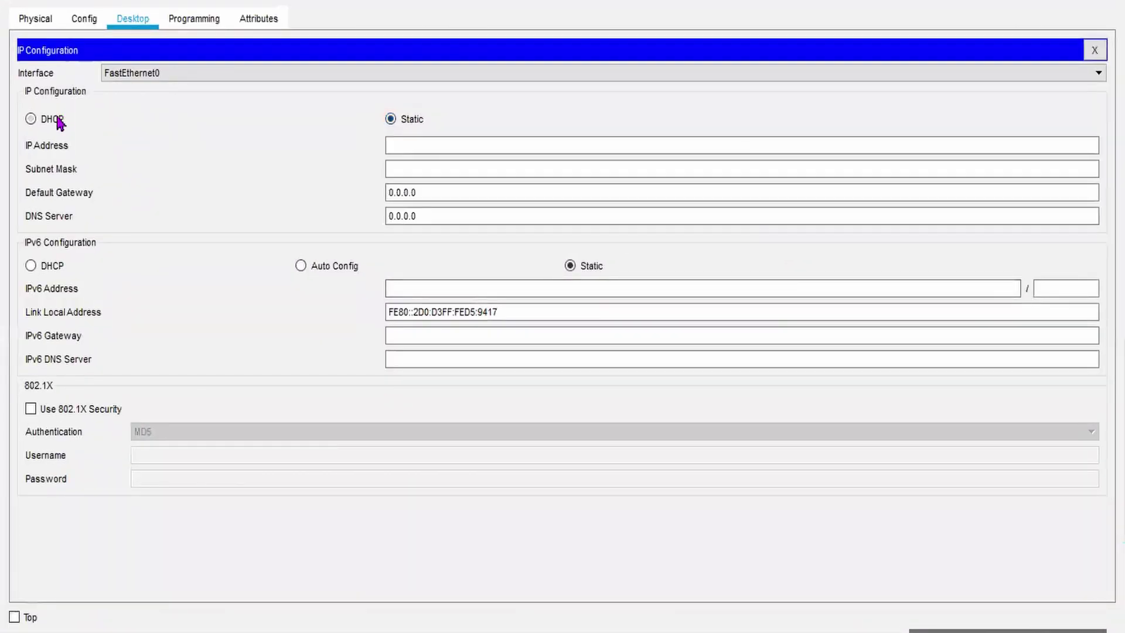
click(54, 121)
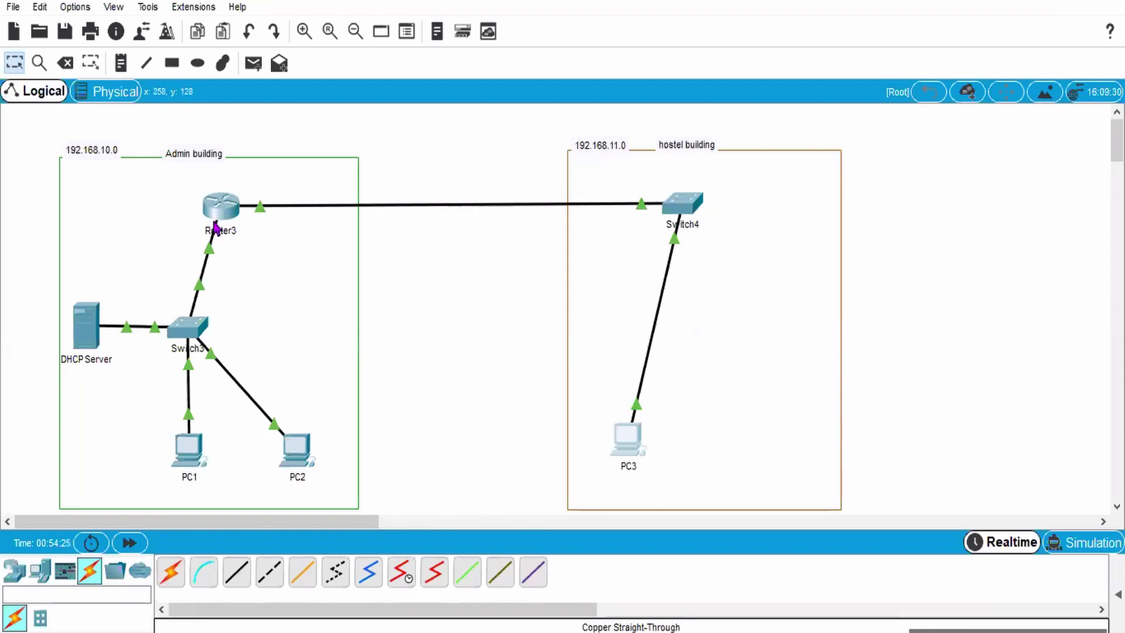
Step: Add two more PCs to the admin building and three more PCs to the hostel building
mouse_move(215, 223)
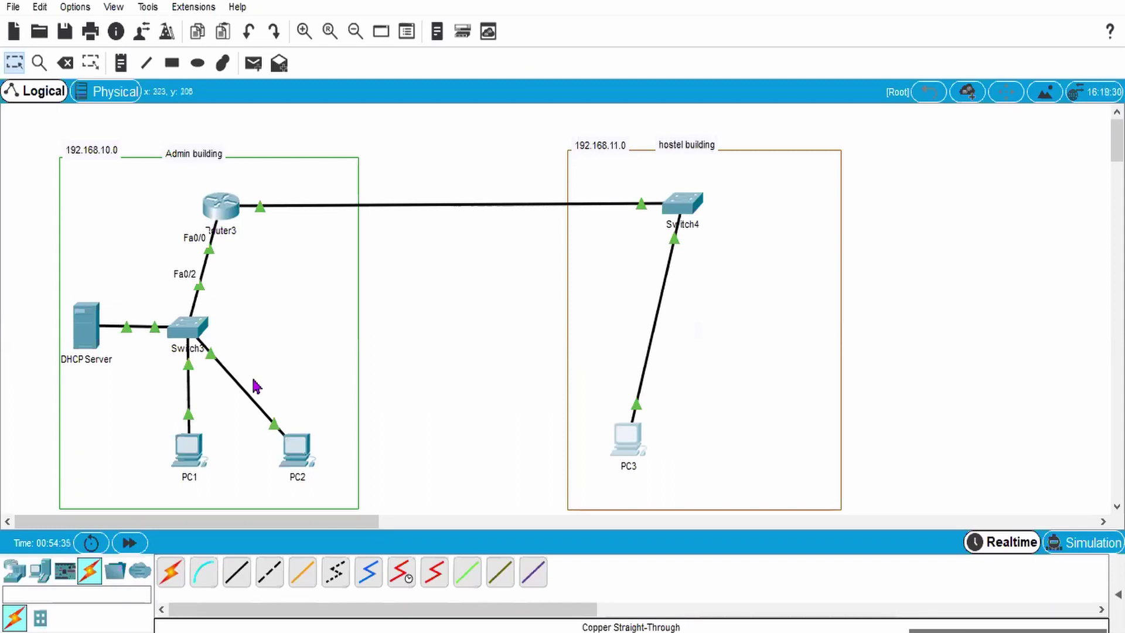
click(39, 570)
drag(170, 569, 617, 460)
drag(695, 441, 695, 442)
drag(170, 569, 296, 358)
drag(179, 570, 307, 300)
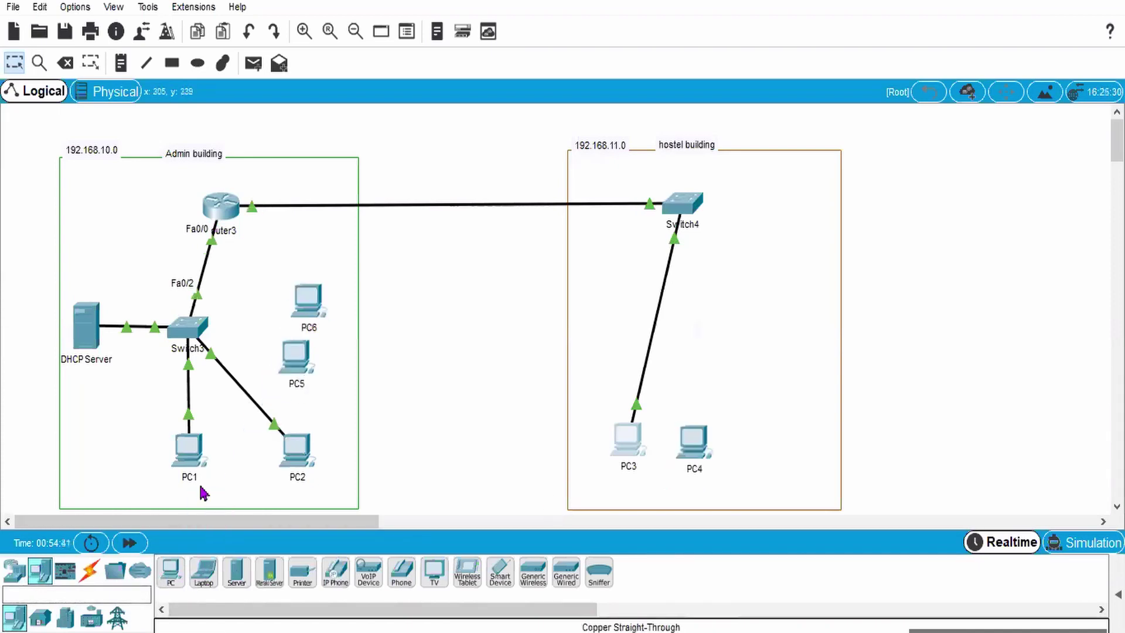
drag(171, 571, 730, 394)
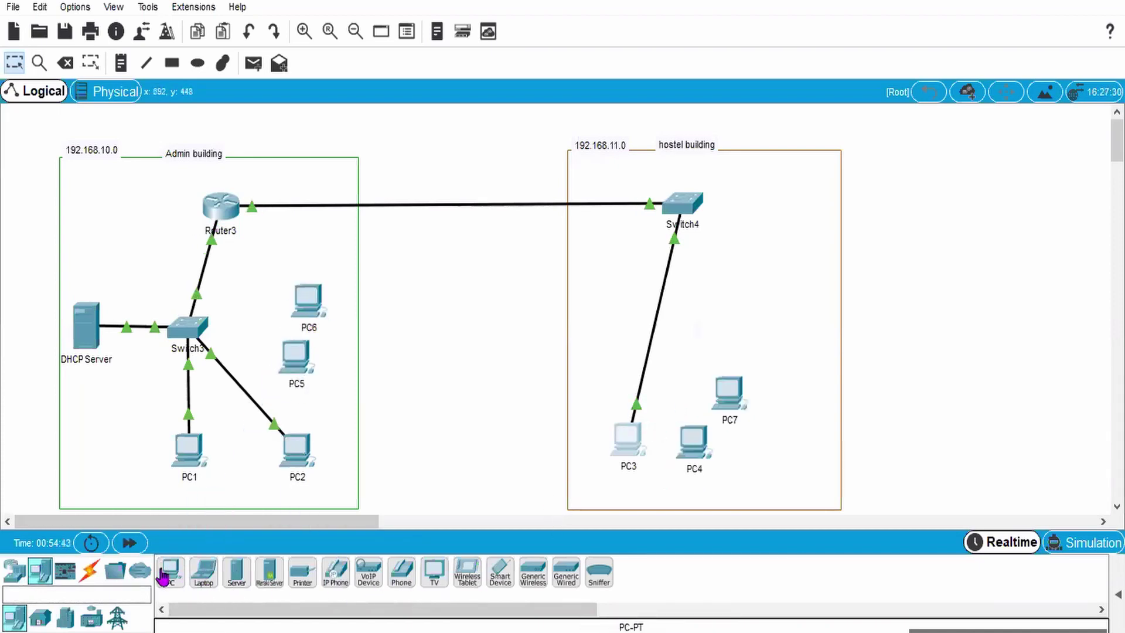
drag(170, 571, 601, 374)
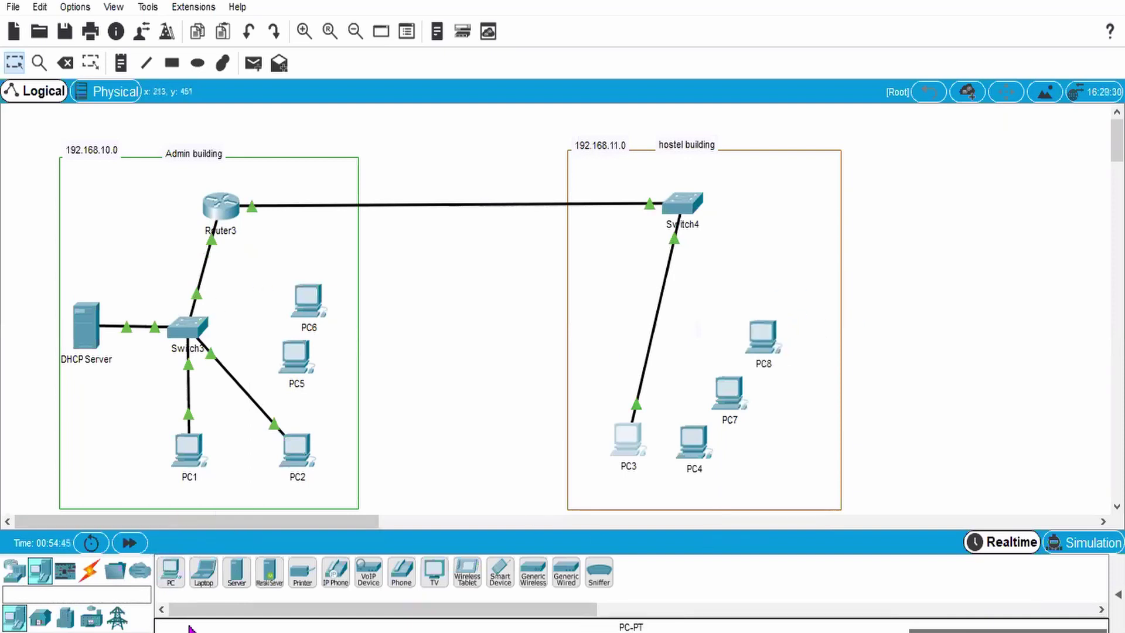
Step: Connect Switch3 to PC5's FastEthernet0 port with a copper straight-through cable
click(90, 570)
click(236, 572)
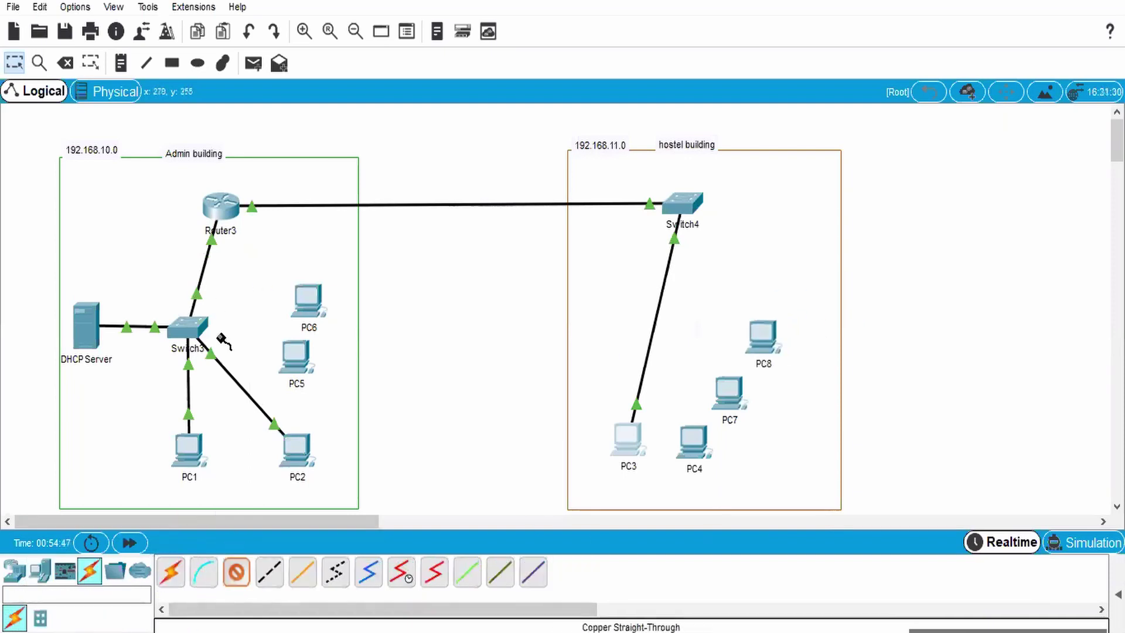
click(188, 327)
click(268, 287)
click(309, 375)
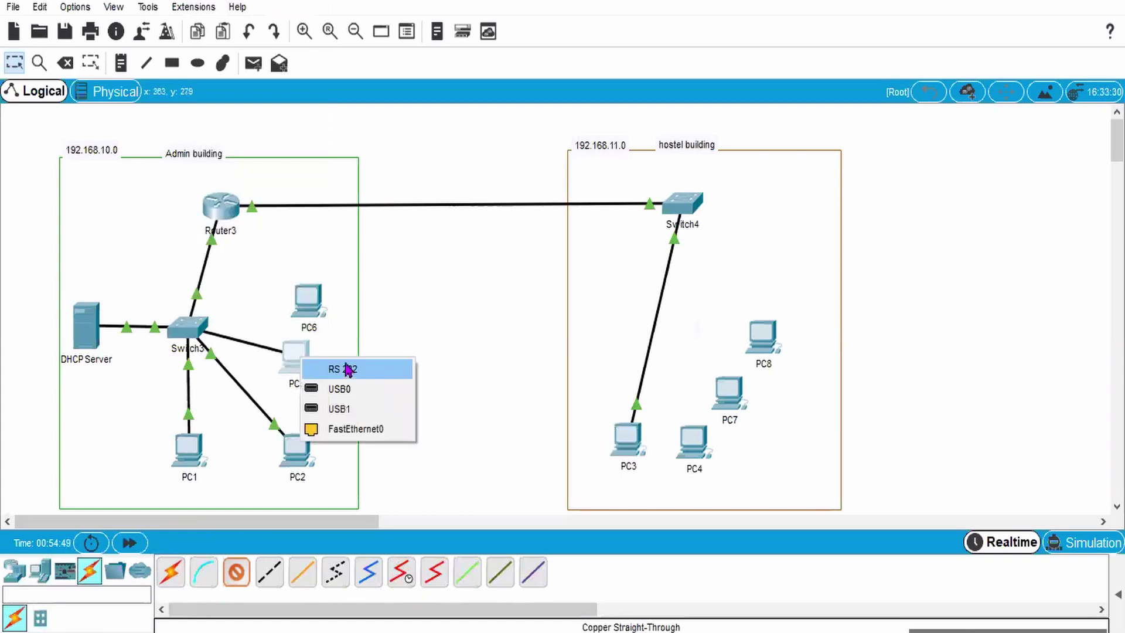
click(349, 429)
Step: Connect Switch3 to PC6's FastEthernet0 port with a copper straight-through cable
click(237, 571)
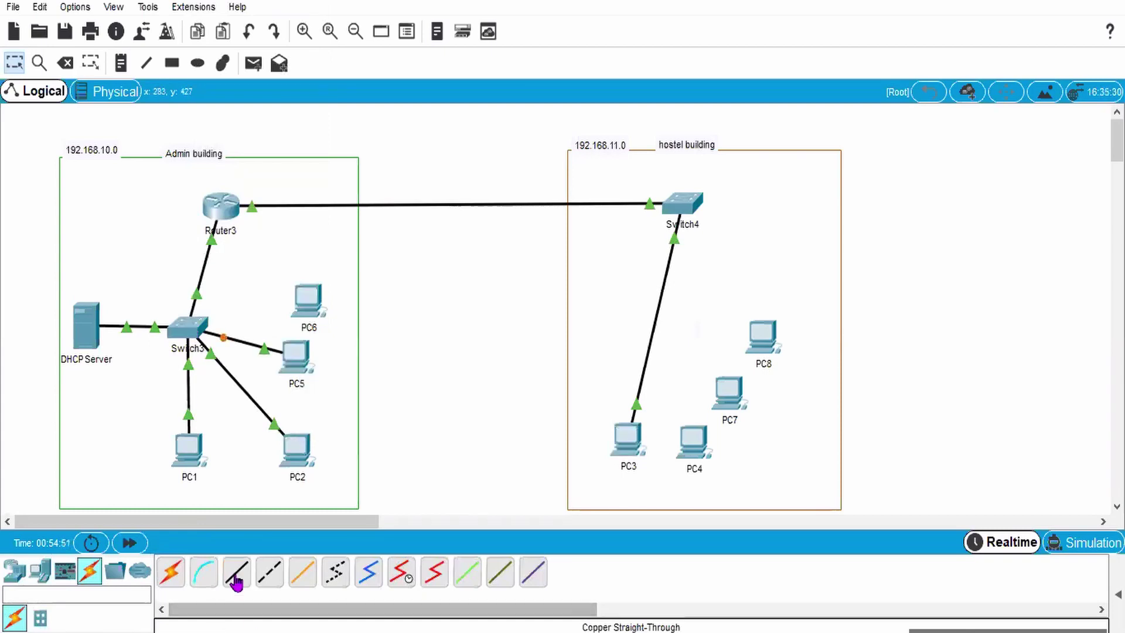
click(188, 327)
click(247, 328)
click(308, 298)
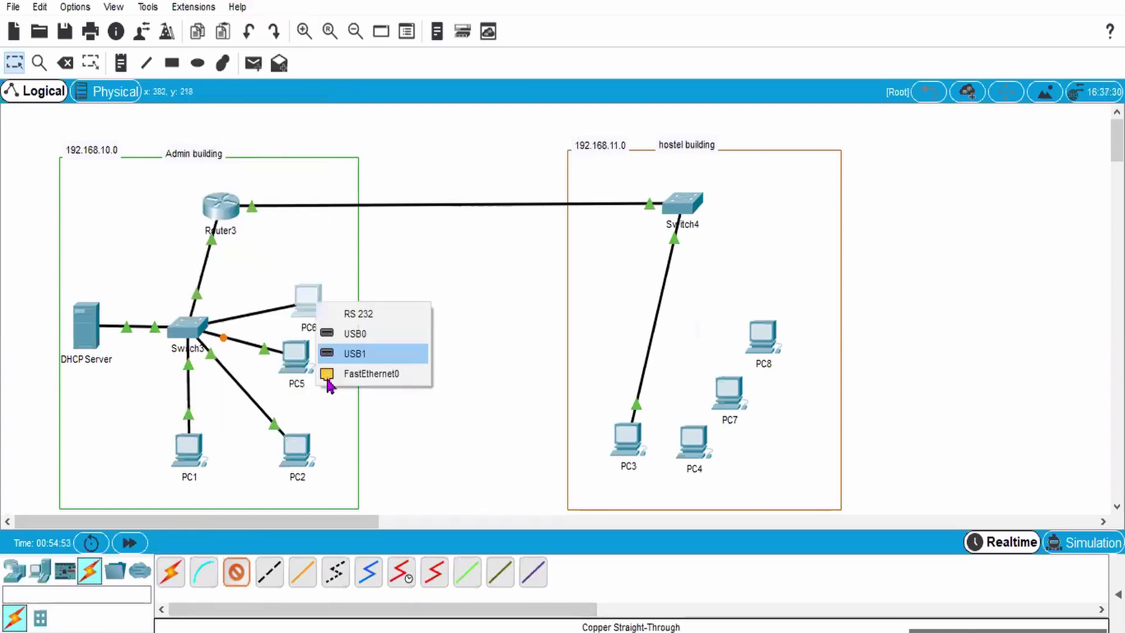
click(346, 372)
Step: Connect Switch4 to PC8's FastEthernet0 port with a copper straight-through cable
click(229, 580)
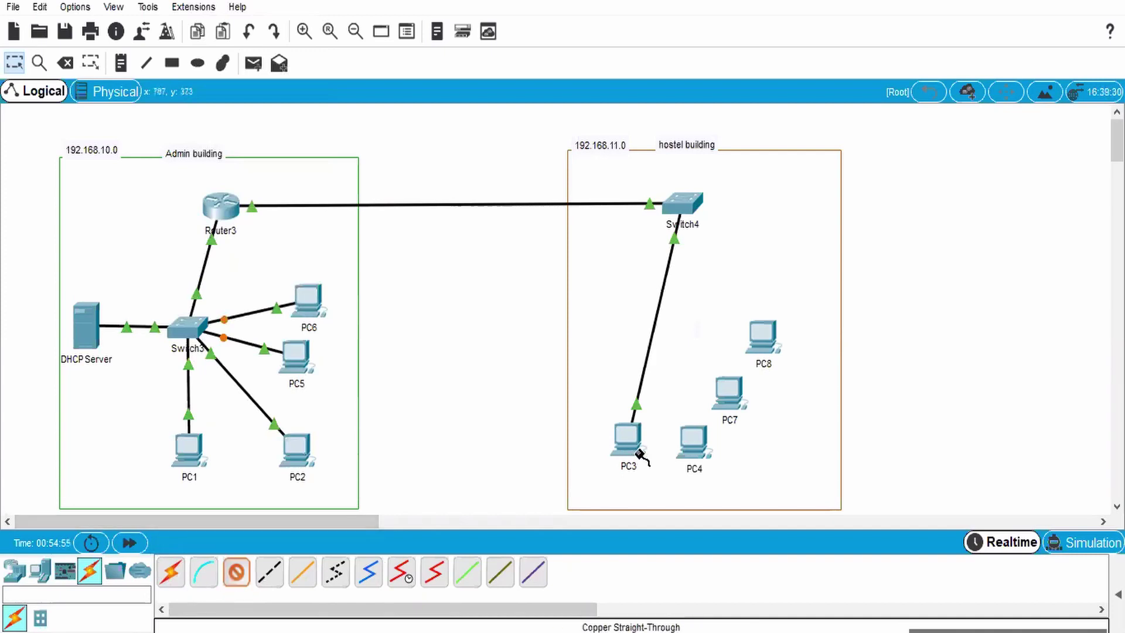
click(683, 204)
click(762, 293)
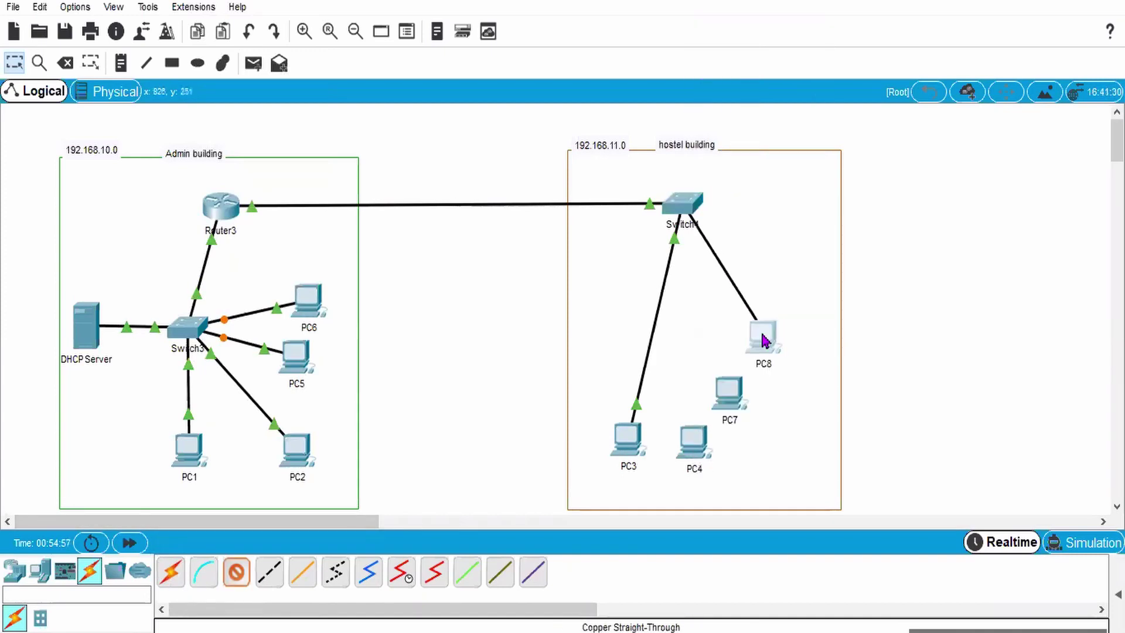
click(763, 335)
click(788, 404)
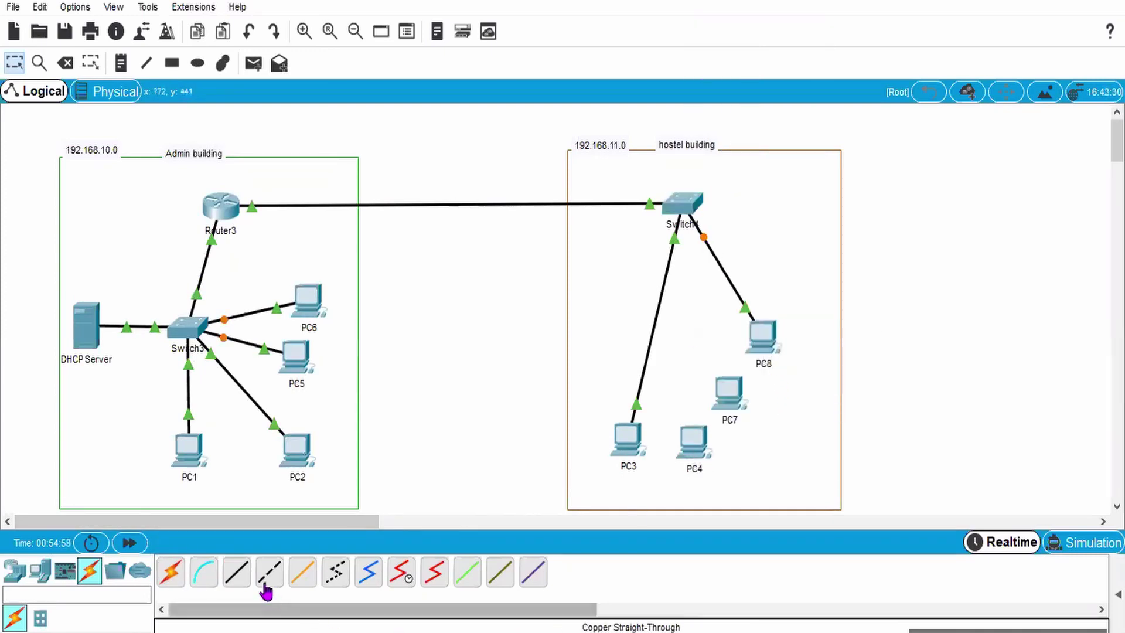
Step: Connect Switch4's FastEthernet0/21 port to PC7's FastEthernet0 port with a copper straight-through cable
click(236, 572)
click(686, 226)
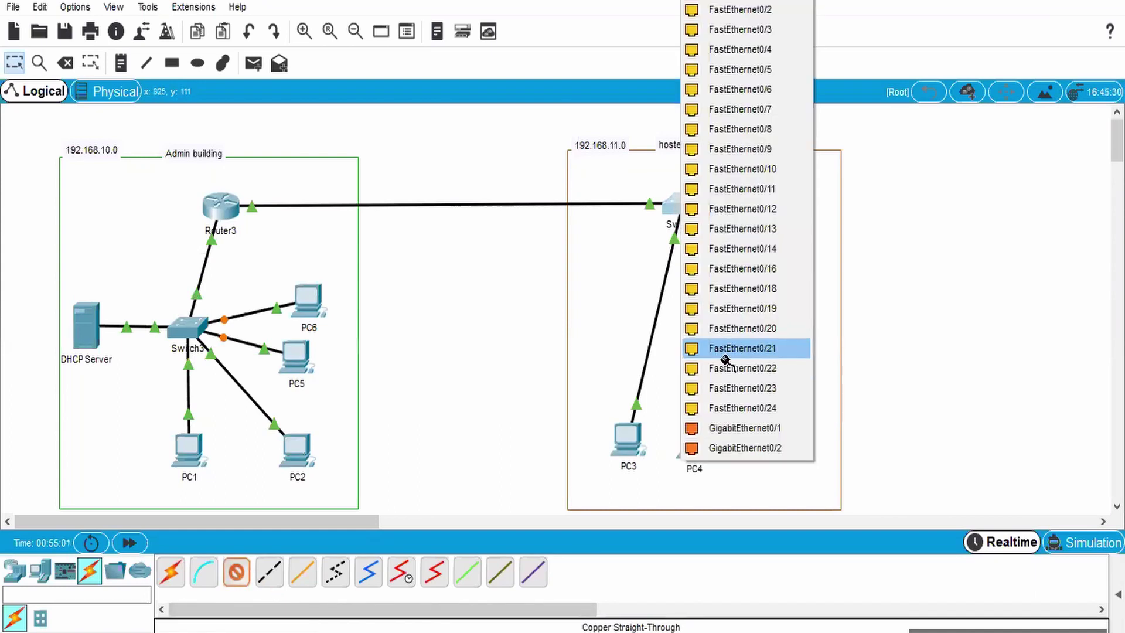
click(725, 351)
click(729, 390)
click(768, 459)
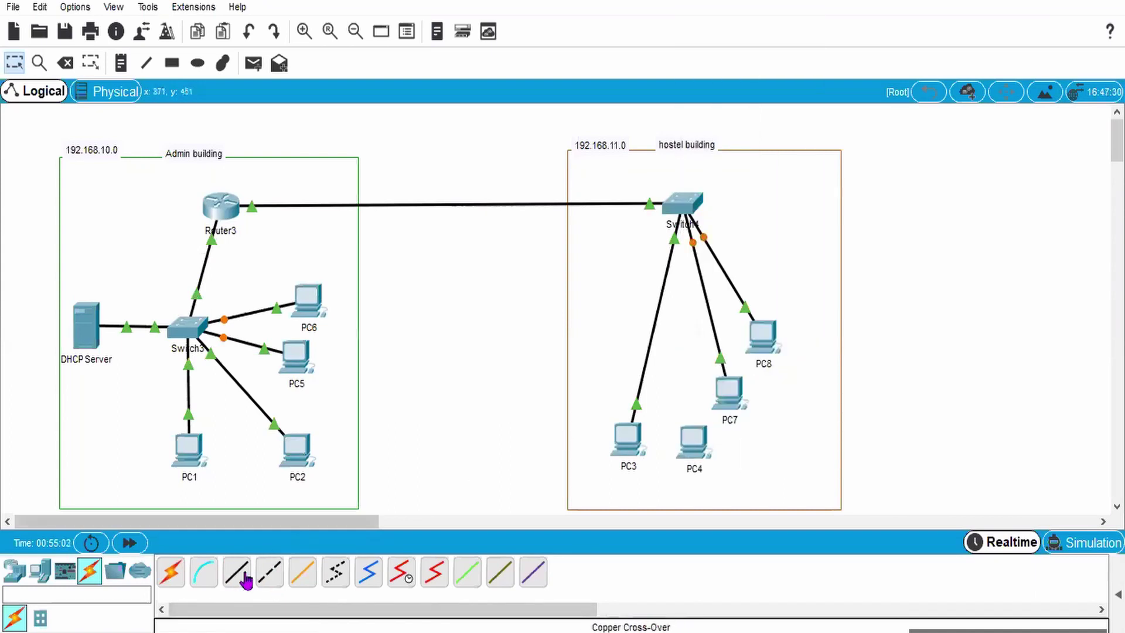
Step: Connect Switch4 to PC4's FastEthernet0 port with a copper straight-through cable
click(236, 572)
click(684, 204)
click(717, 333)
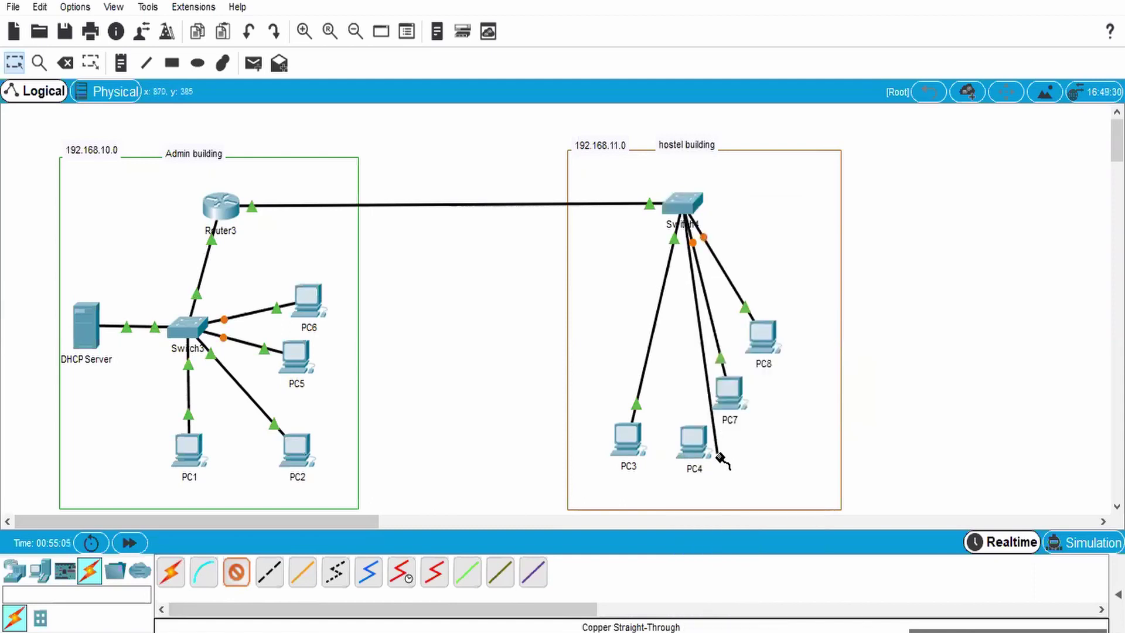
click(683, 437)
click(719, 512)
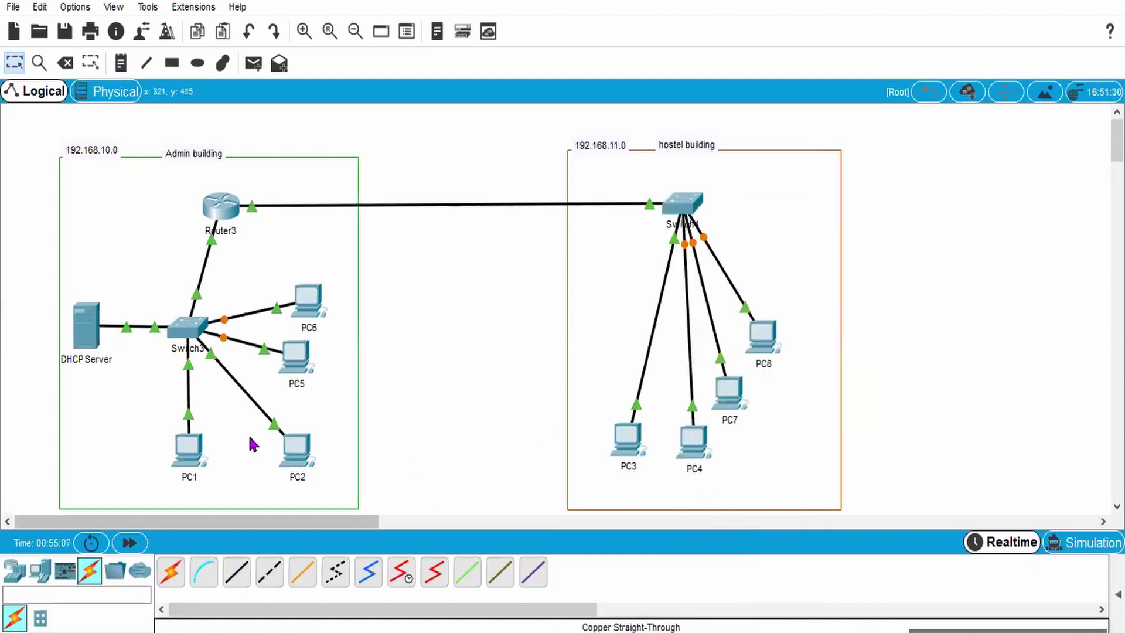
Step: Fast-forward the simulation time and switch the IPv4 configuration of PC6 and PC5 to DHCP, closing each window
click(134, 545)
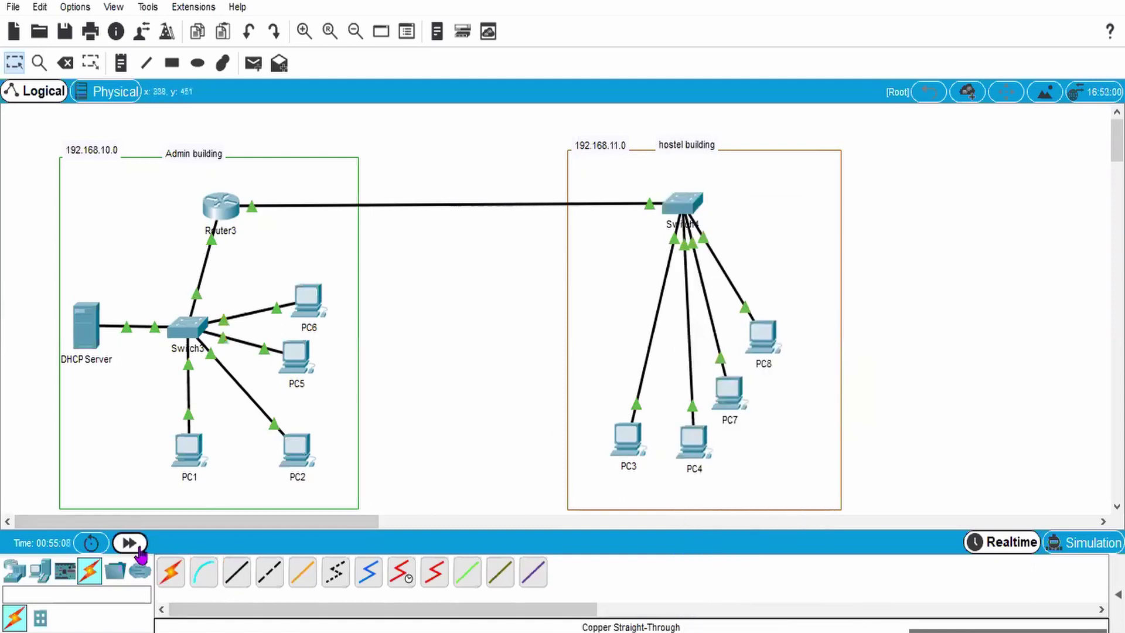
click(308, 310)
click(324, 100)
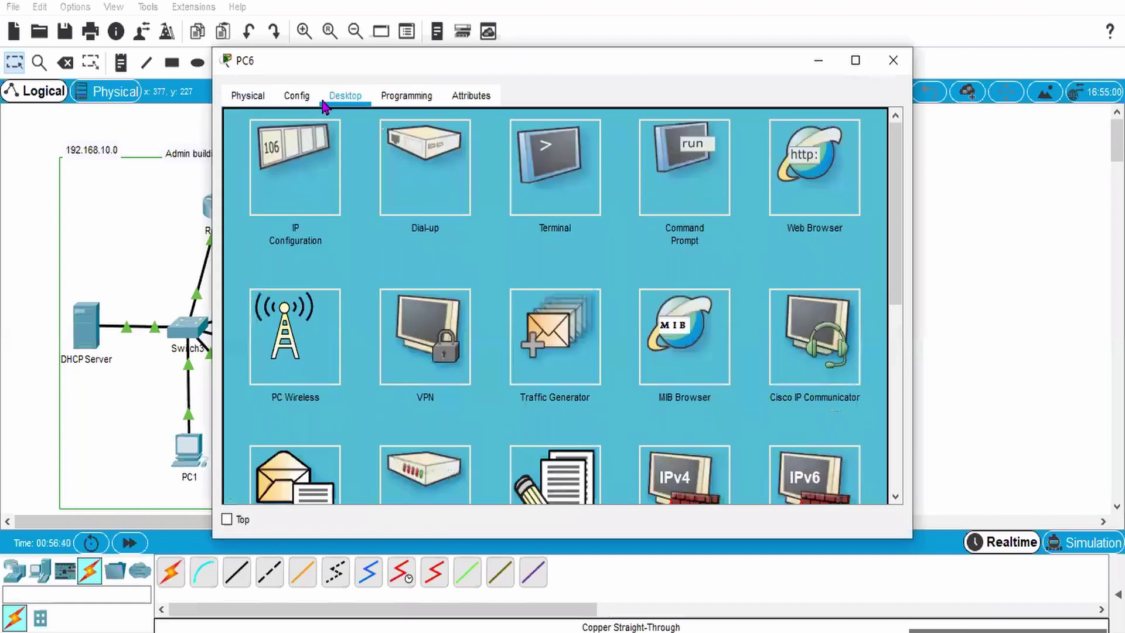
click(305, 190)
click(497, 176)
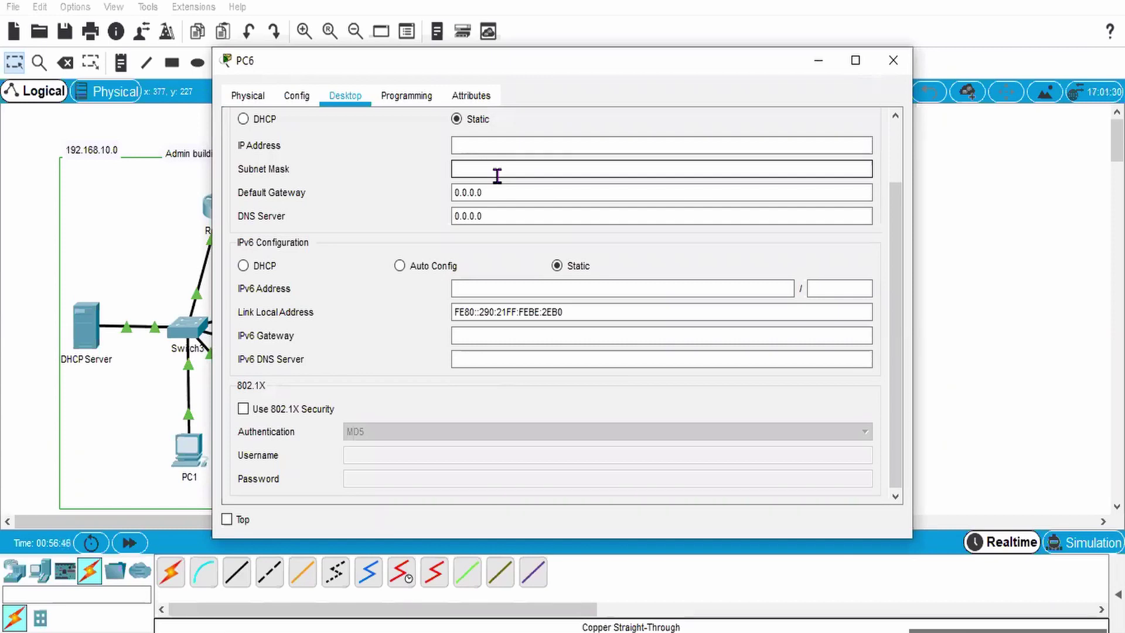
click(243, 120)
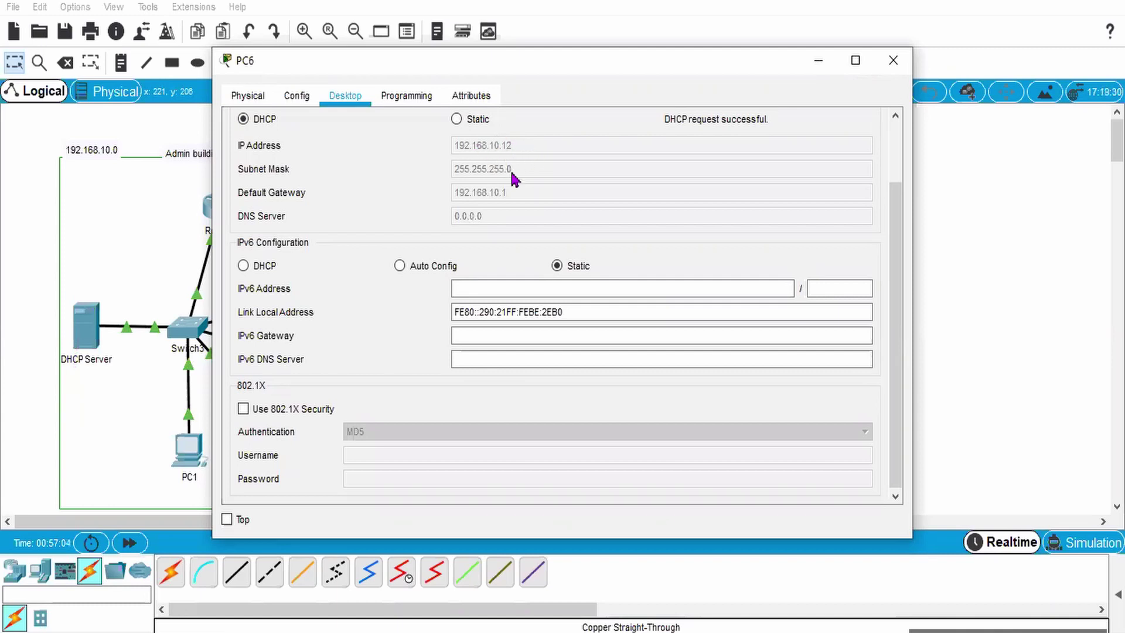
click(893, 60)
click(294, 350)
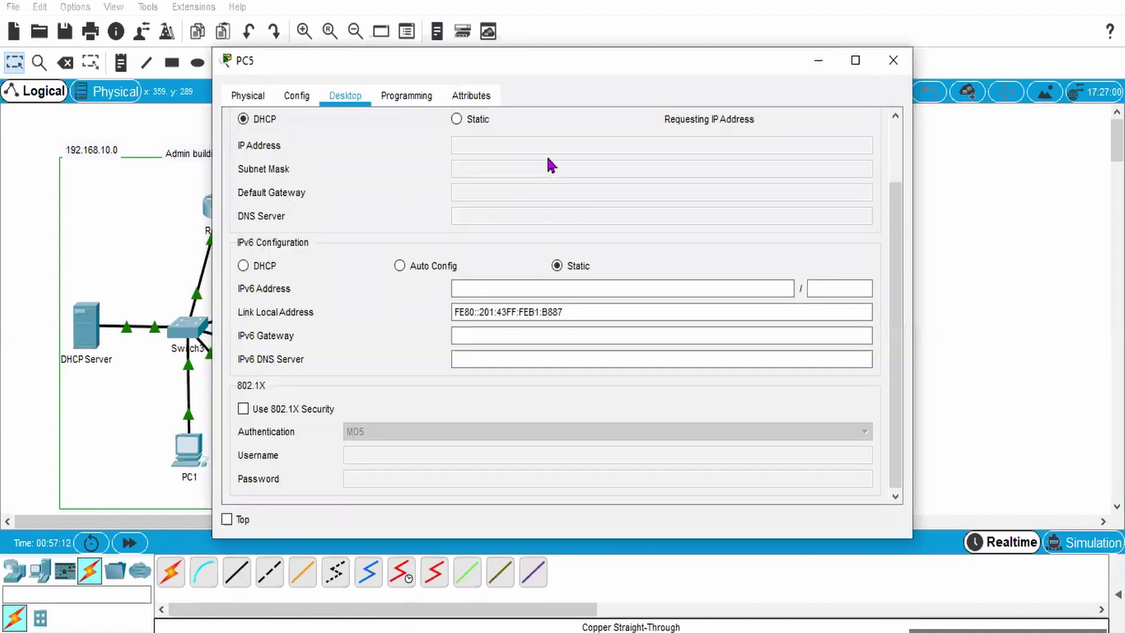
click(893, 60)
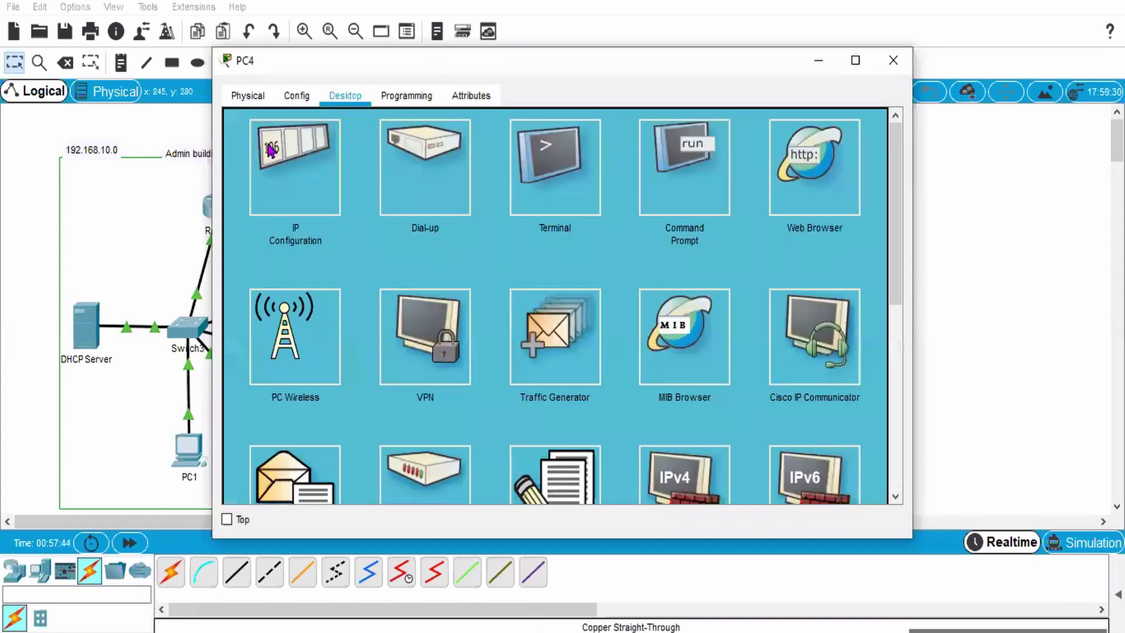
Step: Open PC4's IP configuration and switch its IPv4 addressing to DHCP
click(271, 151)
click(253, 122)
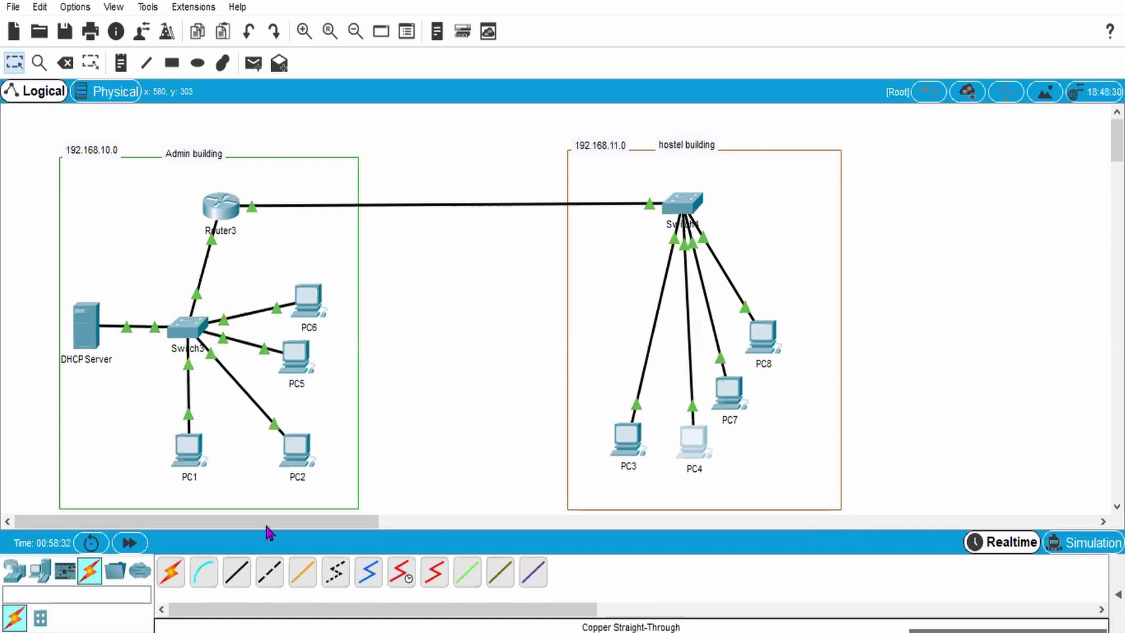
Step: Send simple test PDUs from PC6 to PC3 and to PC5, and delete Scenario 0's PDU entries
click(253, 63)
click(634, 440)
click(253, 65)
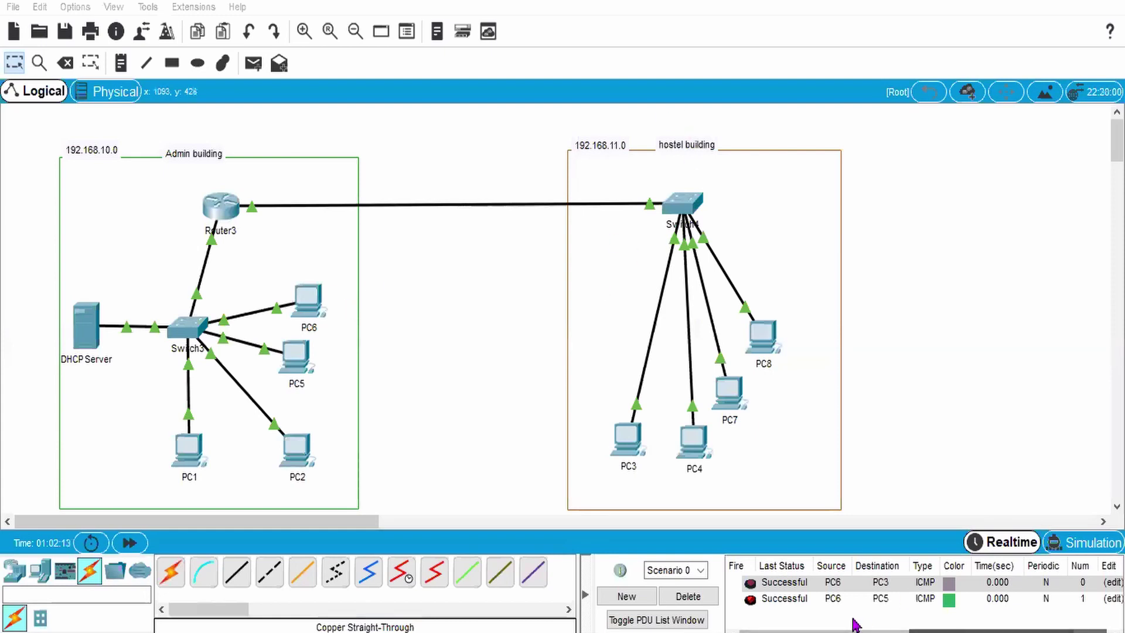
click(688, 596)
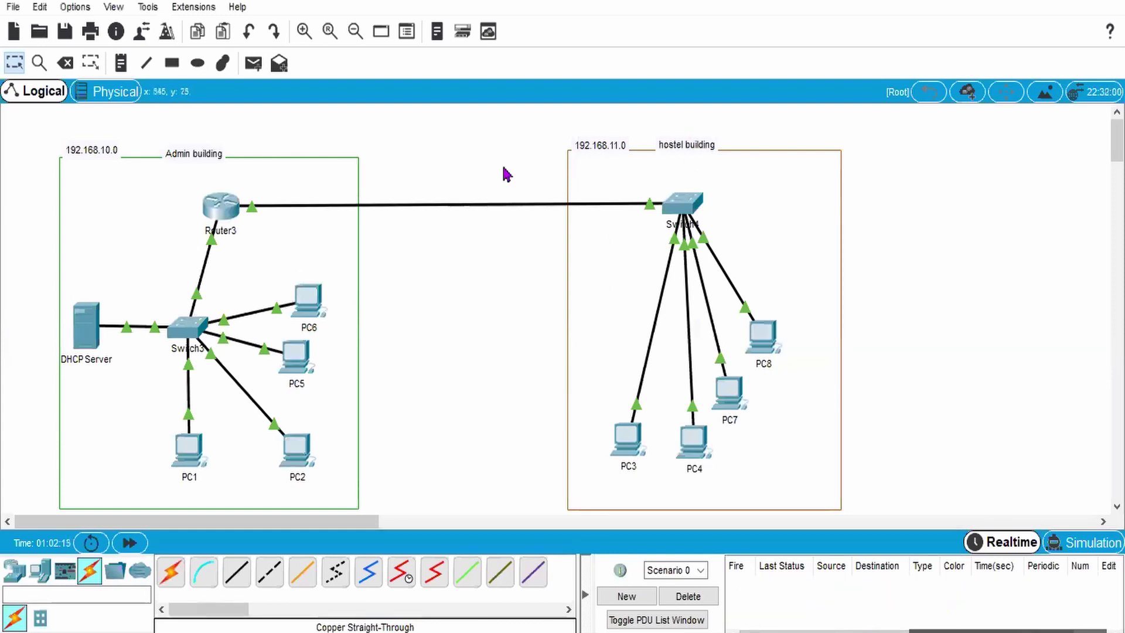
Step: Send one simple PDU from PC6 to PC5 within the Admin building and another from PC6 to PC3 in the hostel building
click(255, 64)
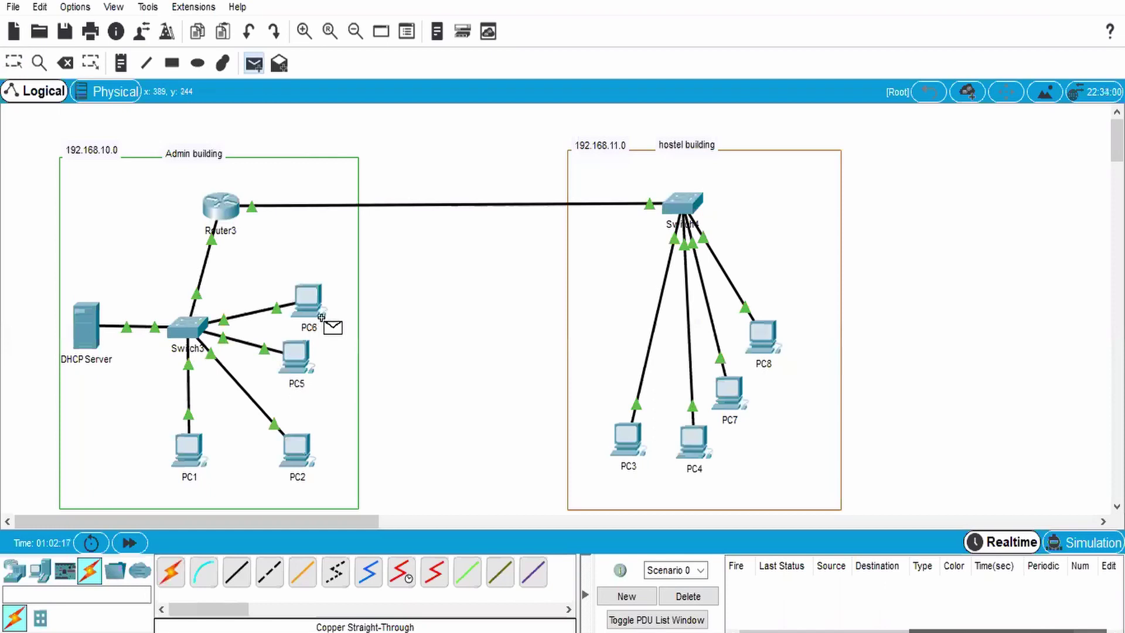
click(310, 300)
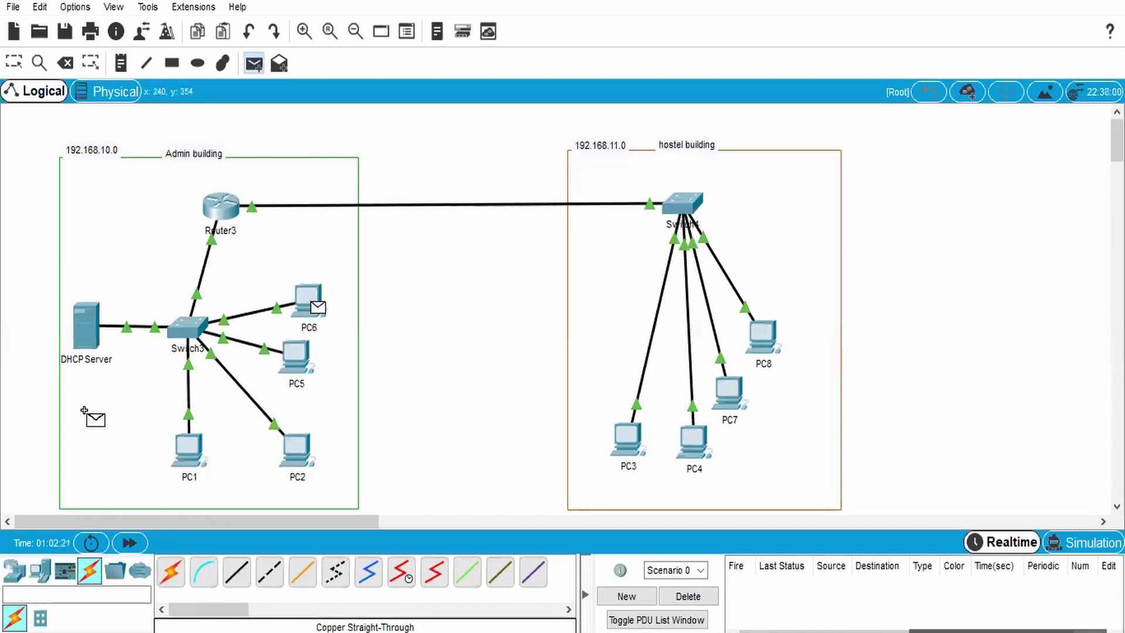
click(290, 359)
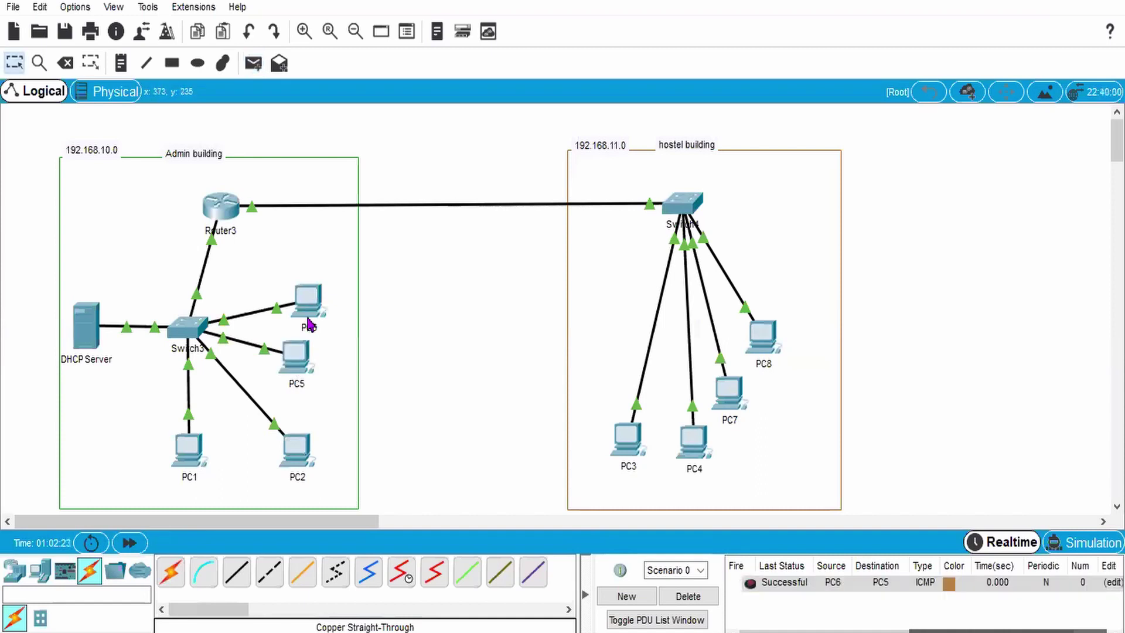
mouse_move(306, 371)
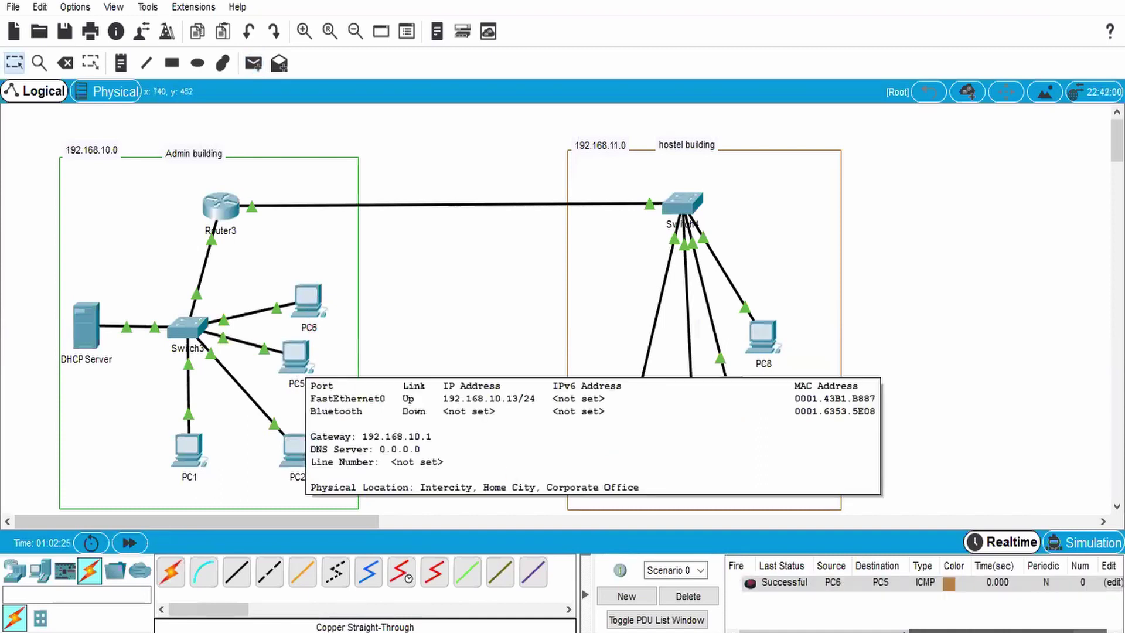
click(254, 63)
click(319, 309)
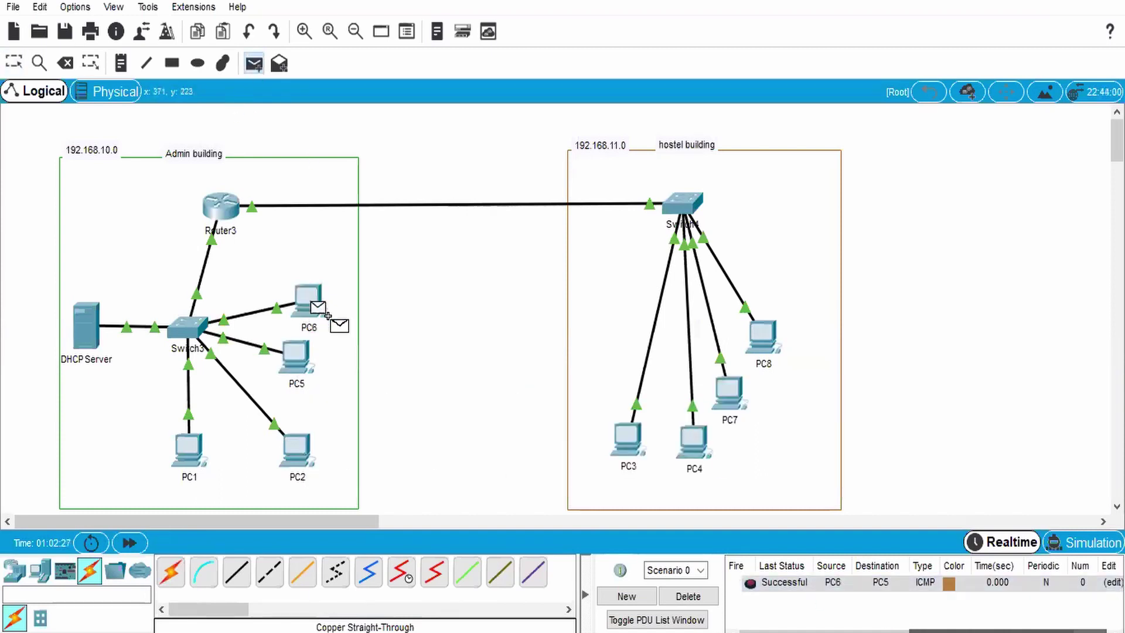
click(628, 444)
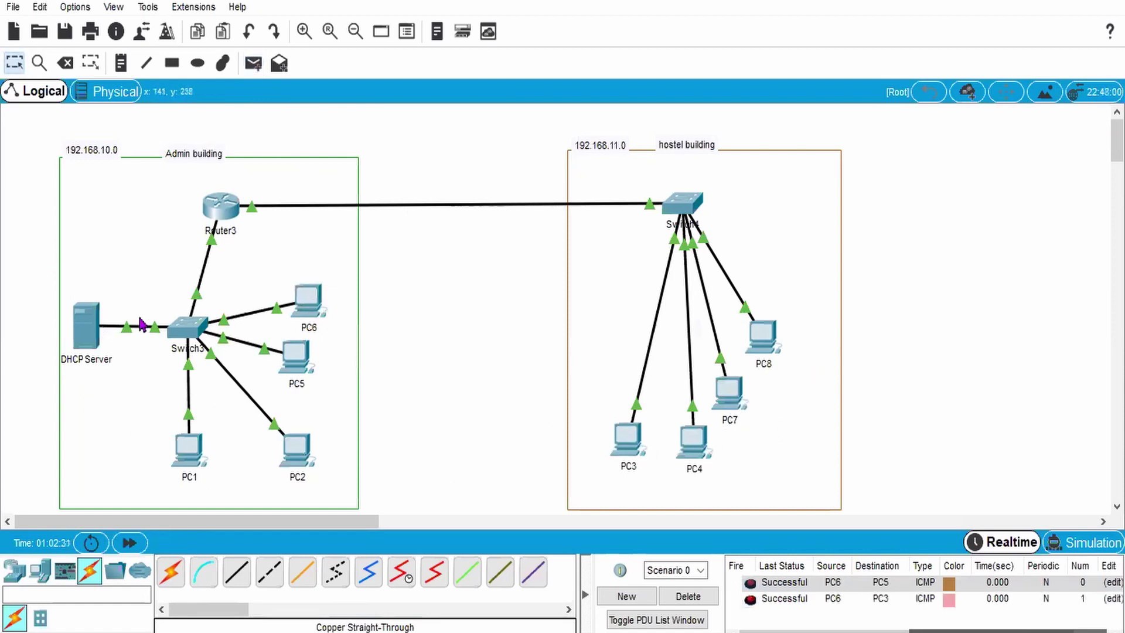
Step: Send a simple PDU from PC3 to PC4 to test connectivity within the hostel building
click(254, 64)
click(627, 447)
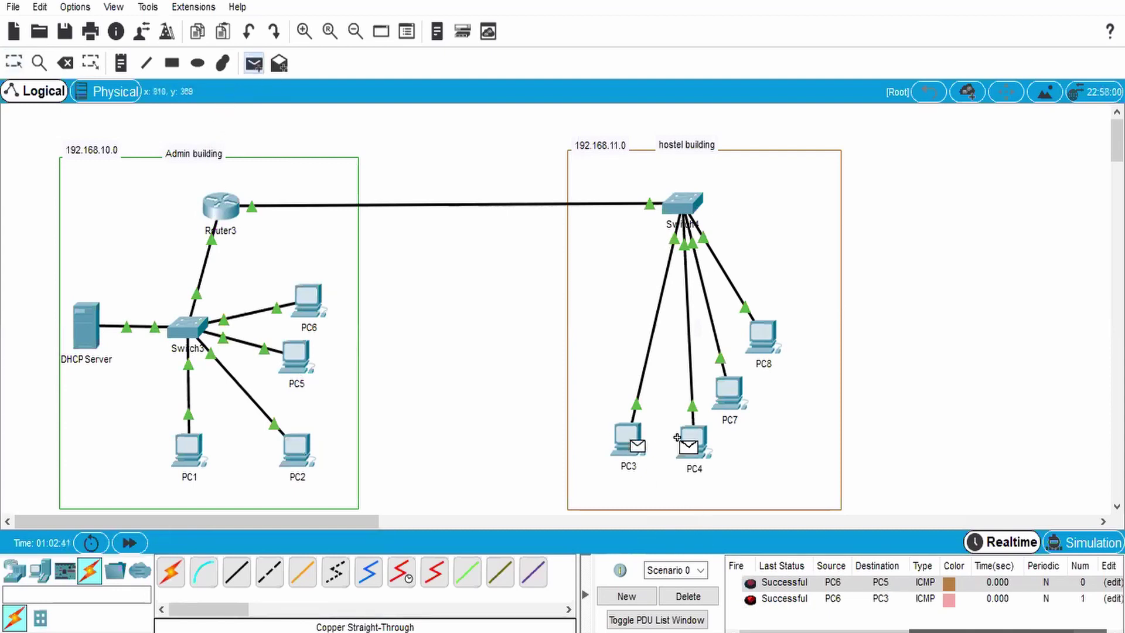
click(692, 443)
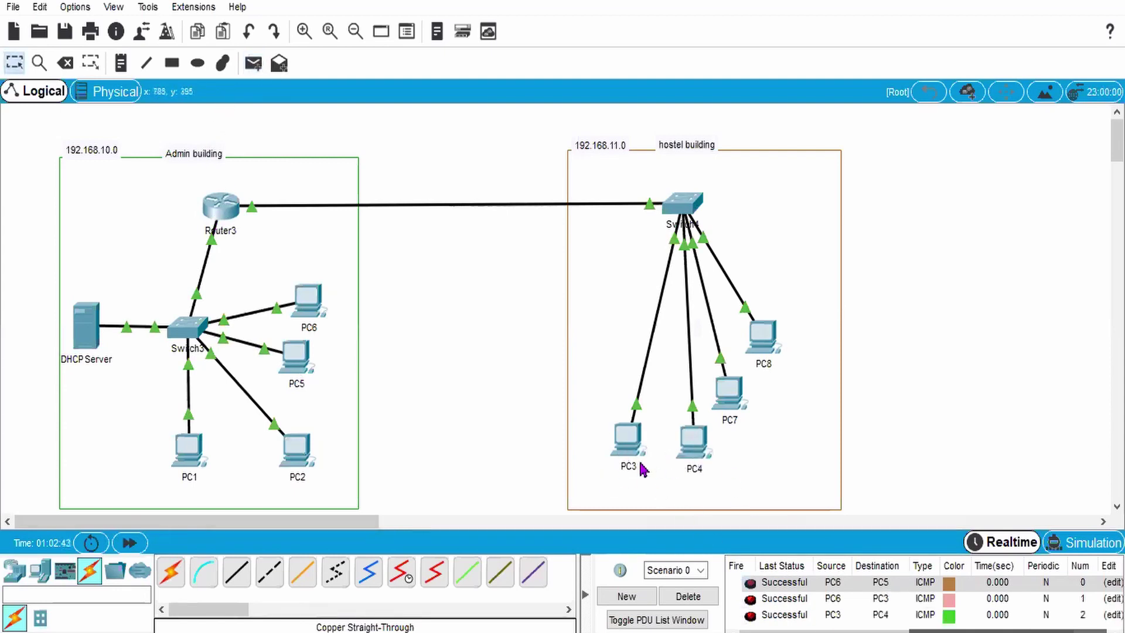